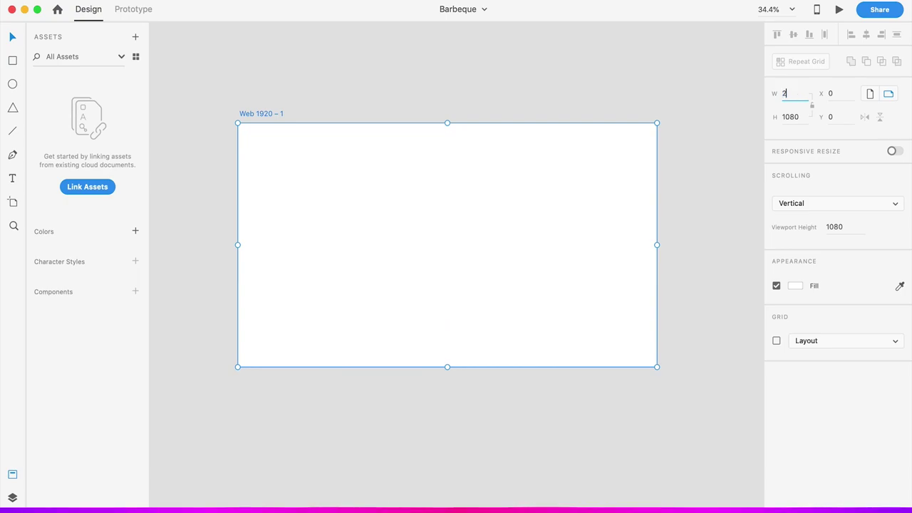
Step: Resize the artboard to 2180 × 1338
{"action": "type", "text": "180"}
{"action": "key", "text": "Tab"}
{"action": "type", "text": "38"}
{"action": "key", "text": "Return"}
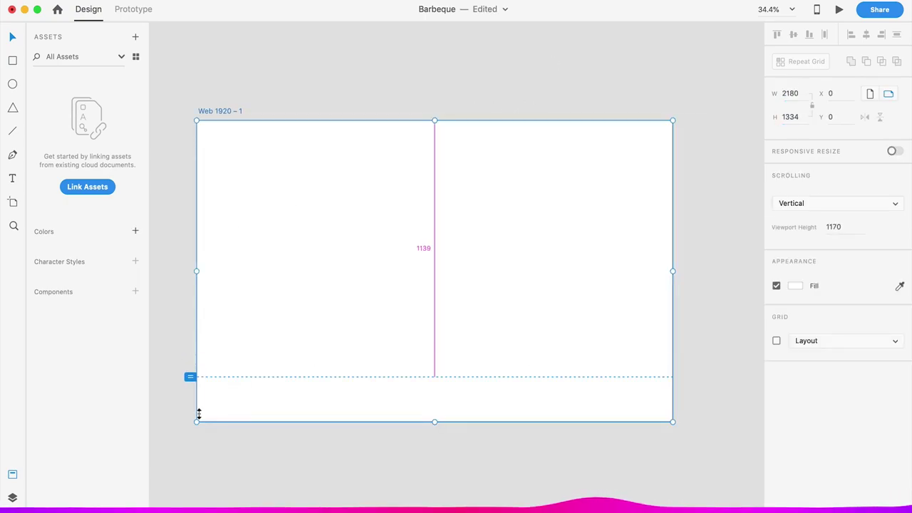
Step: Draw a large rectangle on the artboard and size it 1920 × 1080
{"action": "key", "text": "r"}
{"action": "left_click_drag", "start_coordinate": [271, 150], "coordinate": [627, 334]}
{"action": "left_click", "coordinate": [789, 93]}
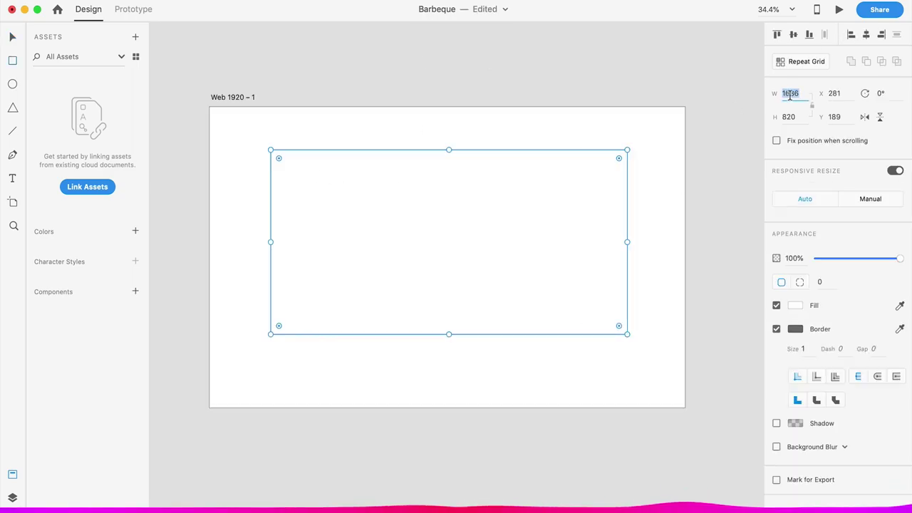
{"action": "type", "text": "1700"}
{"action": "key", "text": "Tab"}
{"action": "type", "text": "980"}
{"action": "key", "text": "Return"}
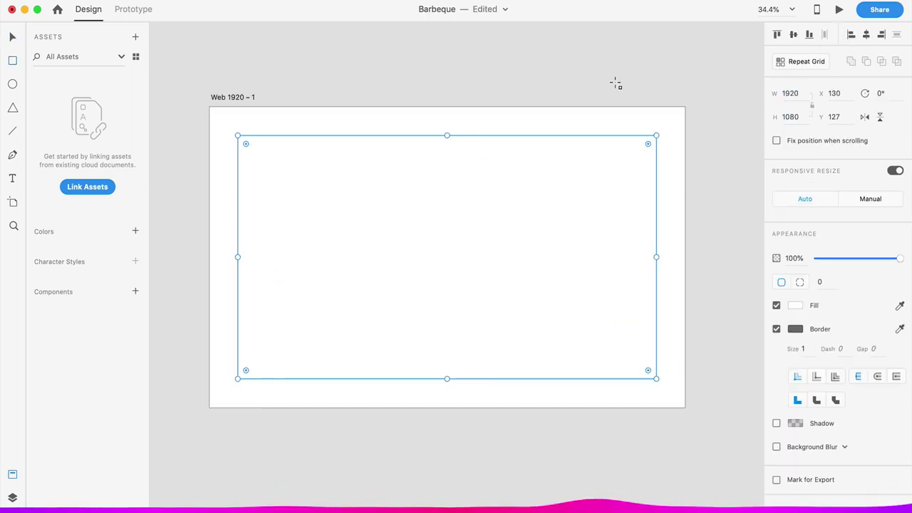
Step: Fill the rectangle grey #7B7B7B and drag image.png from Finder onto the canvas
{"action": "left_click", "coordinate": [391, 74]}
{"action": "scroll", "coordinate": [391, 73], "scroll_direction": "down", "scroll_amount": 1}
{"action": "left_click", "coordinate": [448, 245]}
{"action": "left_click", "coordinate": [786, 303]}
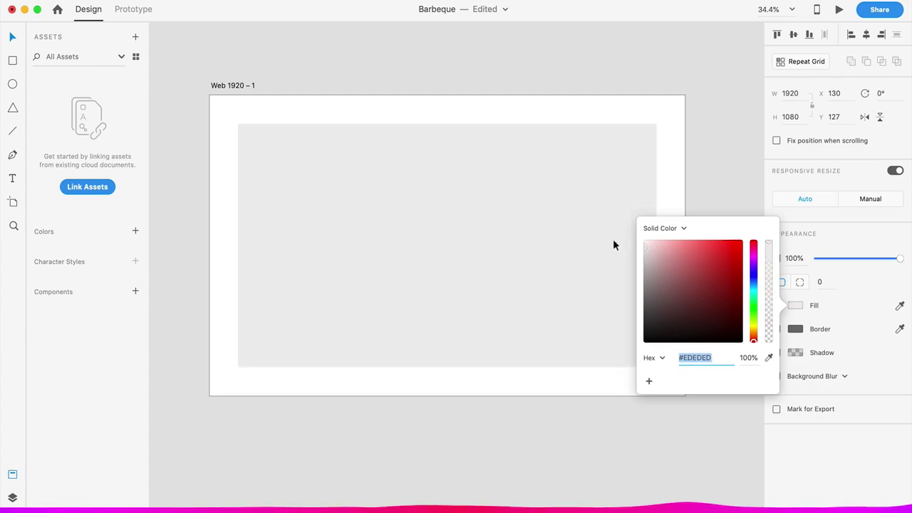
{"action": "left_click", "coordinate": [232, 85]}
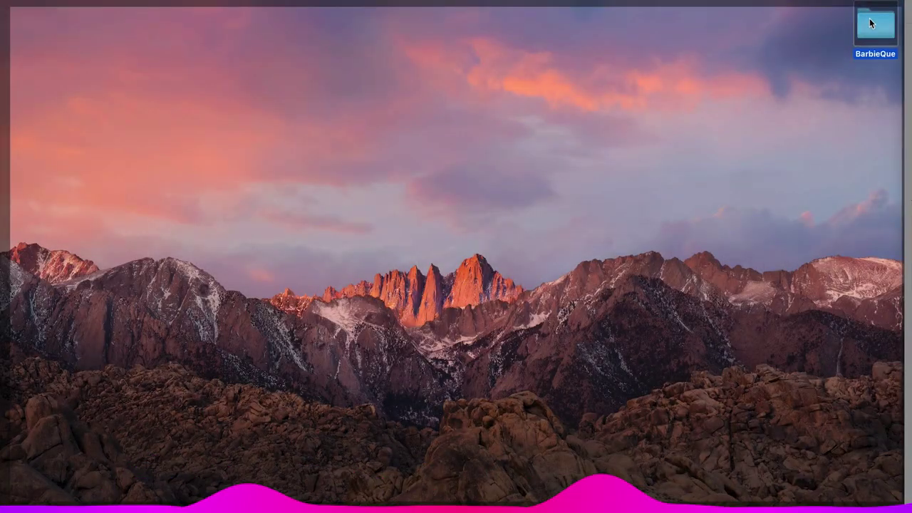
{"action": "double_click", "coordinate": [875, 26]}
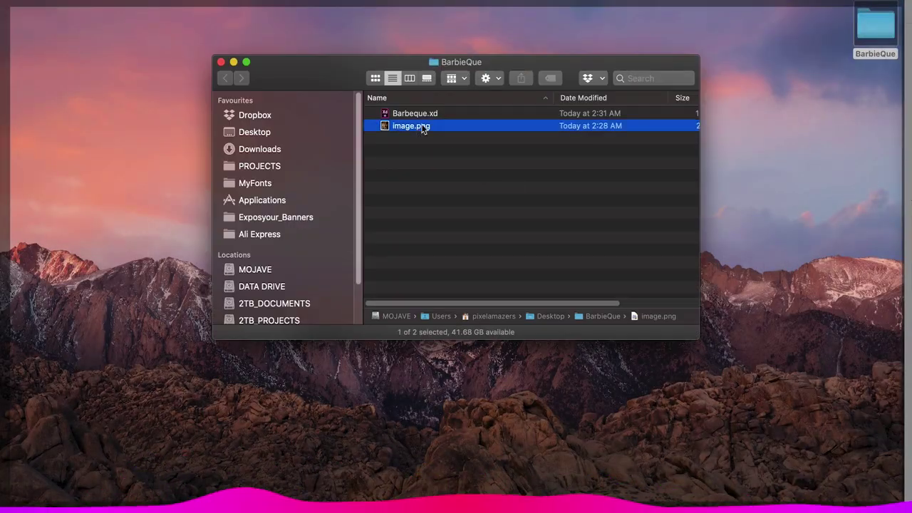
{"action": "left_click_drag", "start_coordinate": [417, 126], "coordinate": [280, 146]}
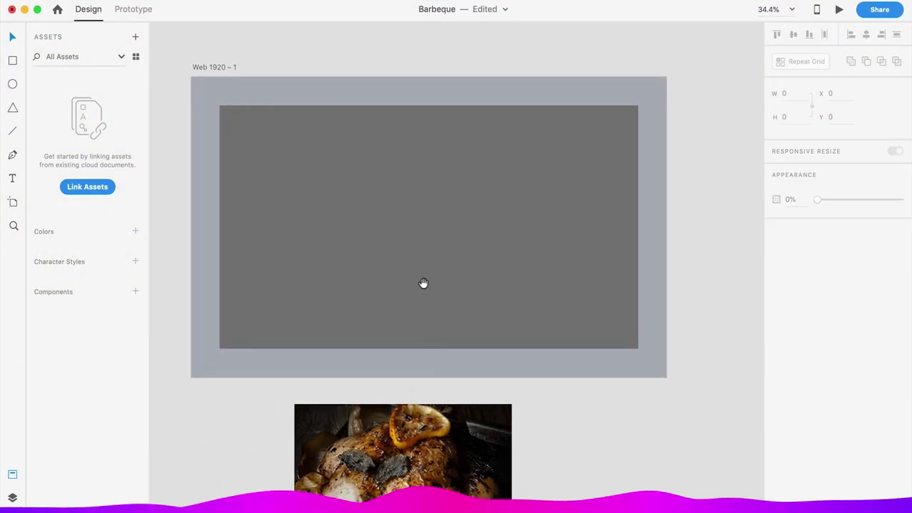
Step: Draw a 120 × 120 white square and stretch it into a full-height strip on the left edge
{"action": "key", "text": "r"}
{"action": "mouse_move", "coordinate": [258, 117]}
{"action": "left_mouse_down"}
{"action": "mouse_move", "coordinate": [300, 158]}
{"action": "mouse_move", "coordinate": [252, 128]}
{"action": "left_mouse_up"}
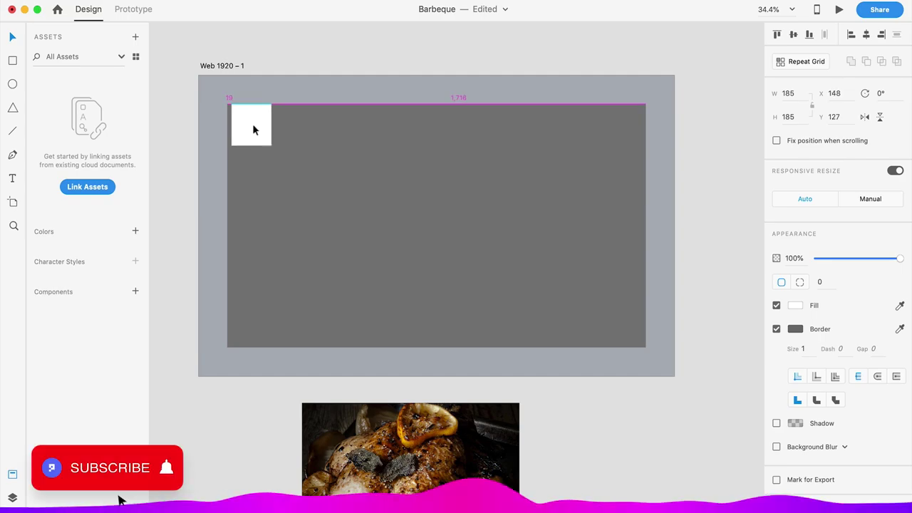
{"action": "double_click", "coordinate": [788, 93]}
{"action": "type", "text": "100"}
{"action": "key", "text": "Return"}
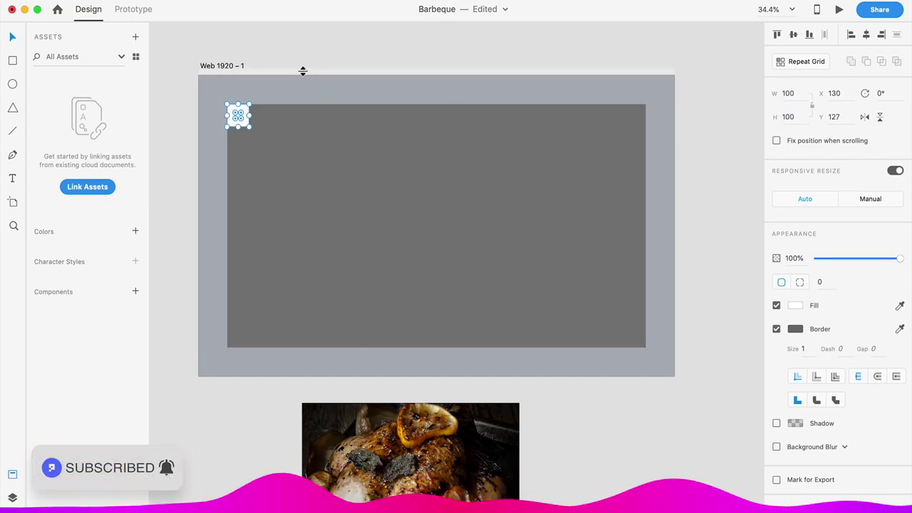
{"action": "key", "text": "super+1"}
{"action": "left_click", "coordinate": [793, 93]}
{"action": "key", "text": "Escape"}
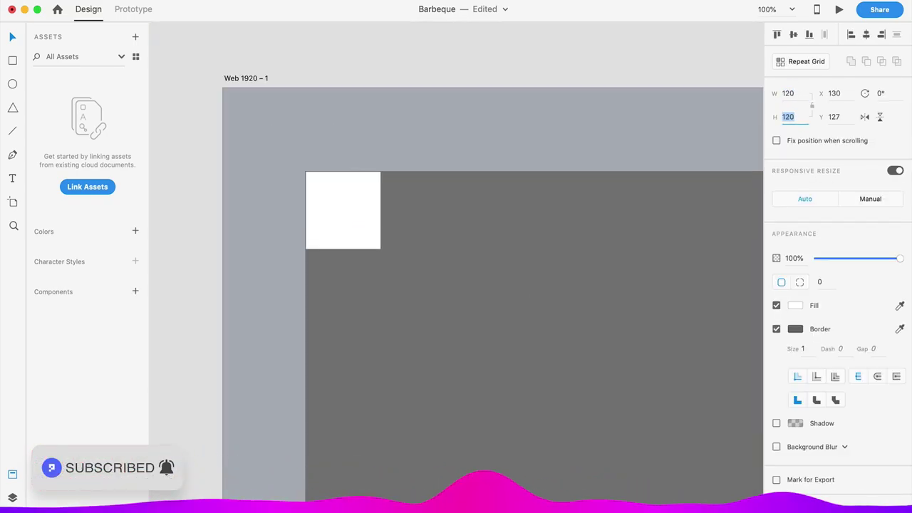
{"action": "key", "text": "super+minus"}
{"action": "left_click", "coordinate": [354, 122]}
{"action": "left_click", "coordinate": [403, 153]}
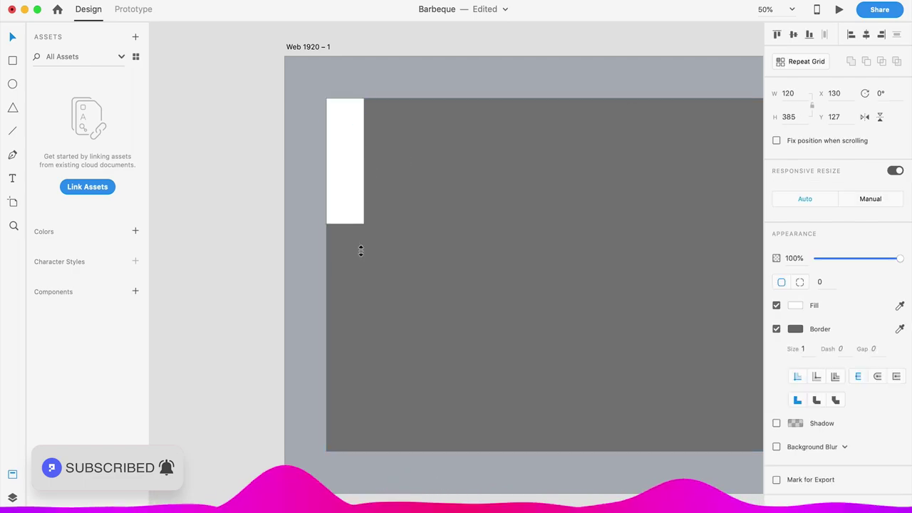
{"action": "left_click_drag", "start_coordinate": [403, 153], "coordinate": [340, 334]}
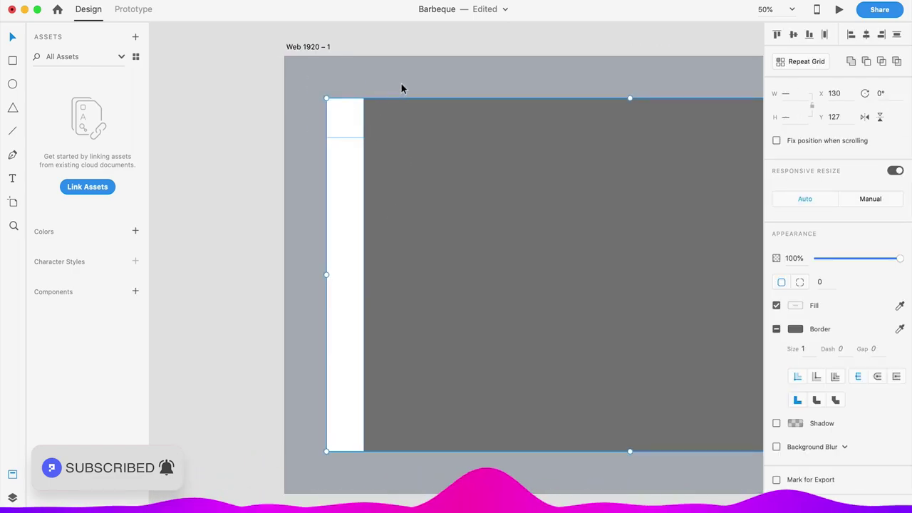
Step: Place two copies of the chicken photo side by side inside the grey rectangle
{"action": "left_click_drag", "start_coordinate": [325, 234], "coordinate": [311, 152]}
{"action": "left_click", "coordinate": [311, 152]}
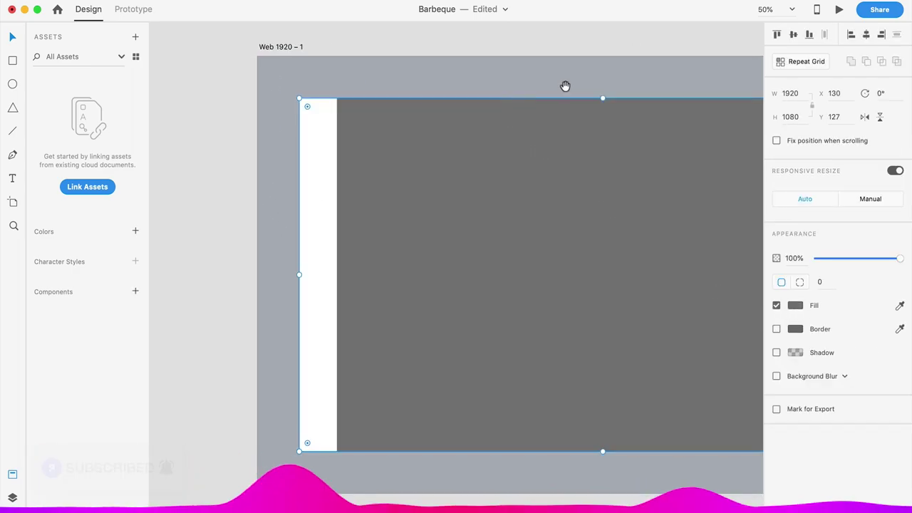
{"action": "scroll", "coordinate": [175, 126], "scroll_direction": "right", "scroll_amount": 3}
{"action": "left_click", "coordinate": [206, 213]}
{"action": "left_click", "coordinate": [464, 82]}
{"action": "scroll", "coordinate": [463, 201], "scroll_direction": "down", "scroll_amount": 2}
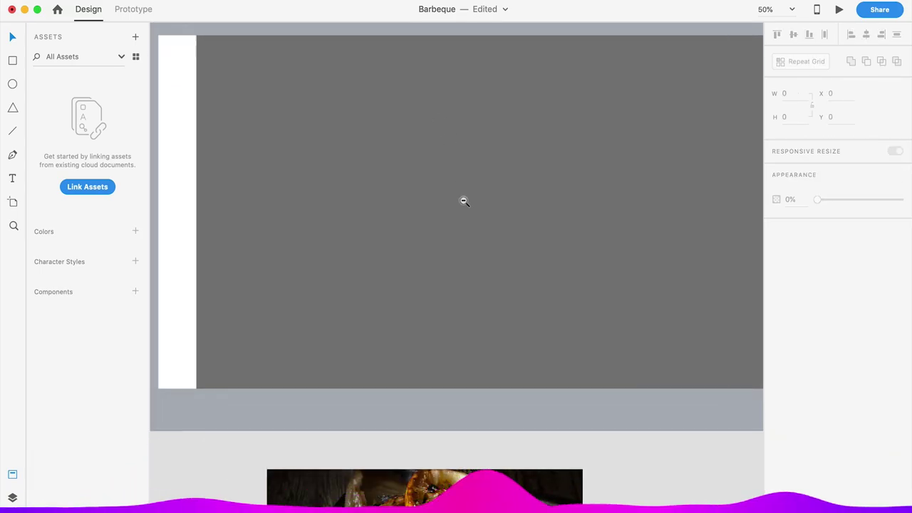
{"action": "left_click", "coordinate": [464, 201], "text": "alt"}
{"action": "mouse_move", "coordinate": [447, 389]}
{"action": "left_mouse_down"}
{"action": "mouse_move", "coordinate": [463, 168]}
{"action": "mouse_move", "coordinate": [540, 171]}
{"action": "left_mouse_up"}
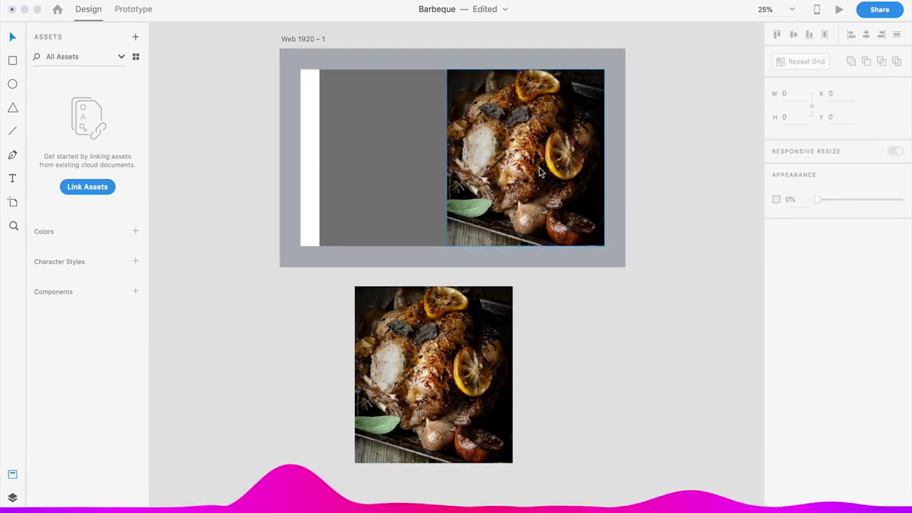
{"action": "scroll", "coordinate": [539, 172], "scroll_direction": "up", "scroll_amount": 5}
{"action": "scroll", "coordinate": [460, 279], "scroll_direction": "down", "scroll_amount": 4}
{"action": "mouse_move", "coordinate": [461, 279]}
{"action": "left_mouse_down"}
{"action": "mouse_move", "coordinate": [465, 230]}
{"action": "mouse_move", "coordinate": [390, 230]}
{"action": "left_mouse_up"}
Step: Select the left strip and left photo and review the blur types
{"action": "key", "text": "ctrl+a"}
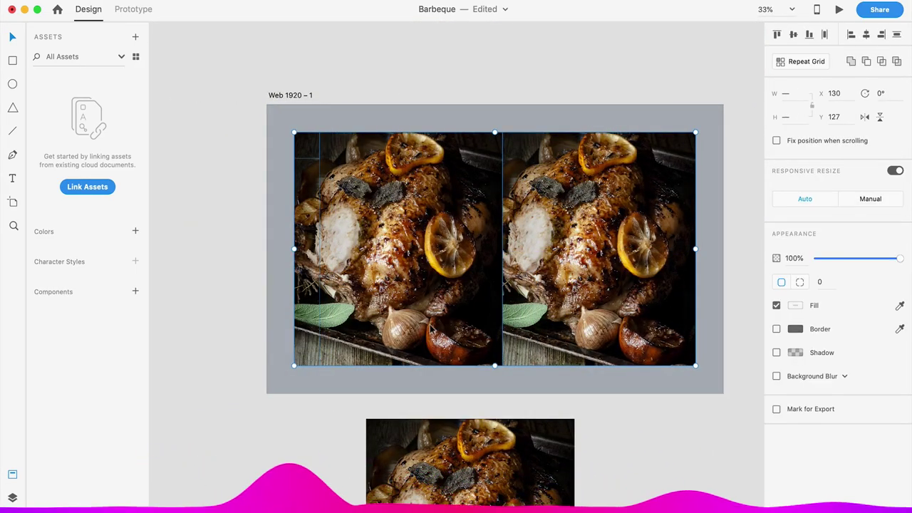
{"action": "left_click", "coordinate": [307, 191]}
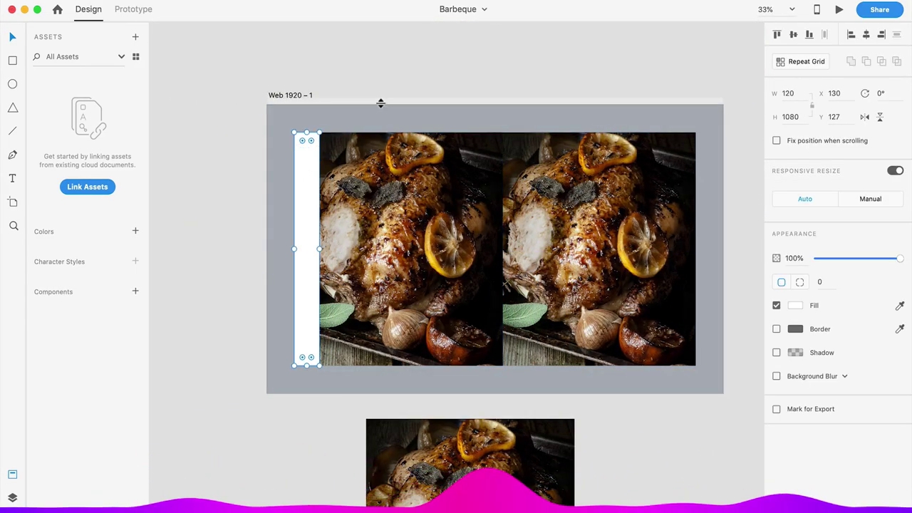
{"action": "left_click", "coordinate": [401, 169], "text": "shift"}
{"action": "left_click", "coordinate": [812, 376]}
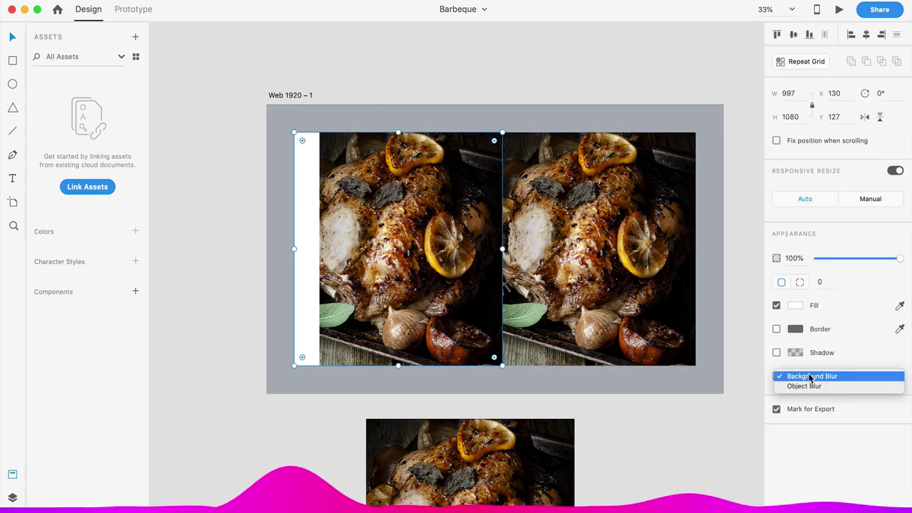
Step: Cover the left photo with a borderless rectangle using Background Blur 50, brightness -3
{"action": "key", "text": "Escape"}
{"action": "mouse_move", "coordinate": [335, 214]}
{"action": "left_mouse_down"}
{"action": "mouse_move", "coordinate": [344, 170]}
{"action": "mouse_move", "coordinate": [503, 366]}
{"action": "left_mouse_up"}
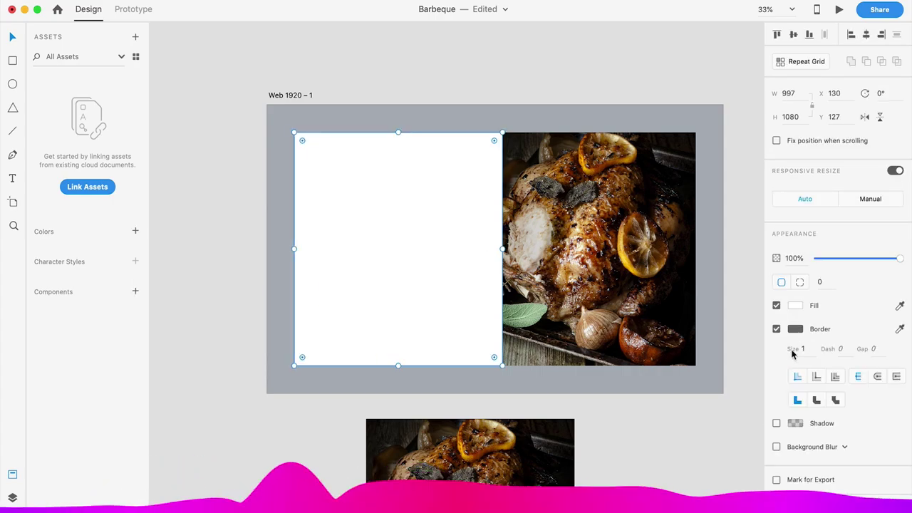
{"action": "left_click", "coordinate": [776, 328]}
{"action": "left_click", "coordinate": [776, 375]}
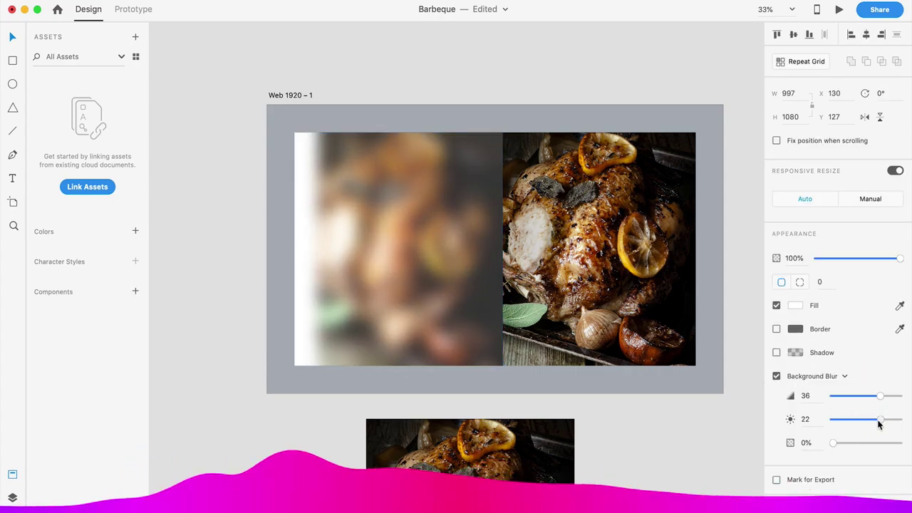
{"action": "left_click_drag", "start_coordinate": [875, 422], "coordinate": [863, 419]}
{"action": "left_click_drag", "start_coordinate": [873, 395], "coordinate": [901, 397]}
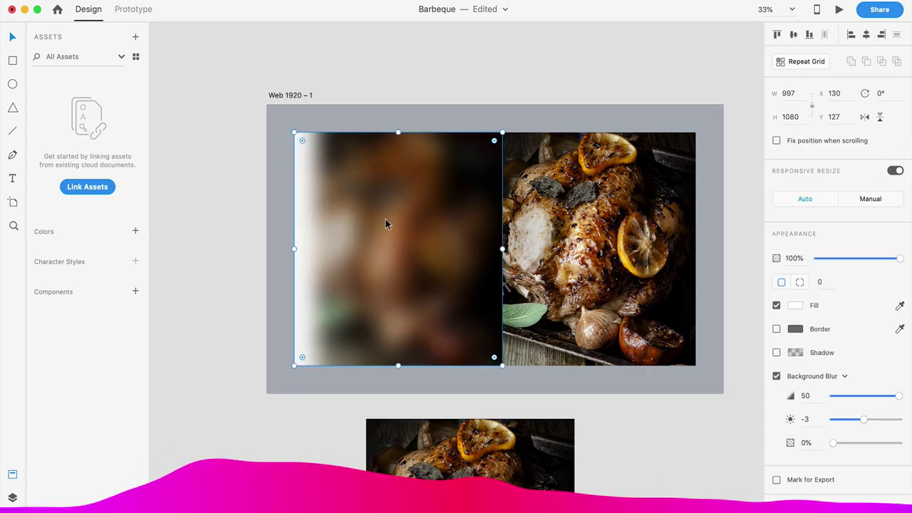
Step: Fill the small square at the strip's top with #000000
{"action": "left_click", "coordinate": [12, 497]}
{"action": "left_click", "coordinate": [486, 103]}
{"action": "left_click", "coordinate": [317, 156]}
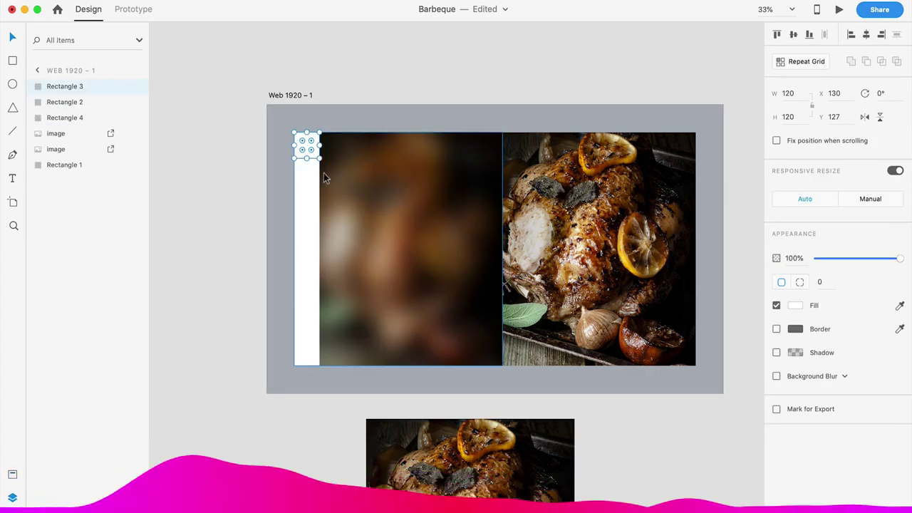
{"action": "key", "text": "super+1"}
{"action": "left_click_drag", "start_coordinate": [446, 290], "coordinate": [455, 313]}
{"action": "left_click", "coordinate": [796, 305]}
{"action": "type", "text": "000000"}
Step: Make the Rectangle 2 strip black #000000 at 20% opacity
{"action": "left_click", "coordinate": [316, 262]}
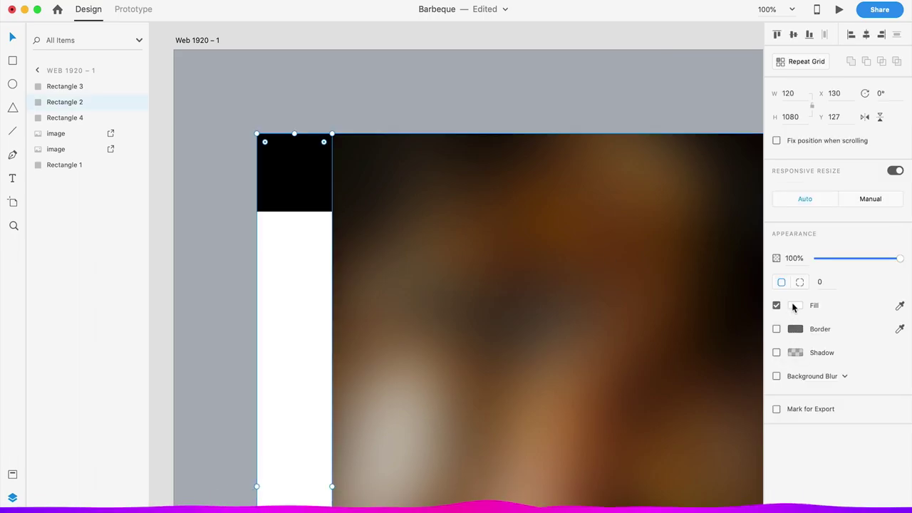
{"action": "left_click", "coordinate": [795, 305]}
{"action": "type", "text": "000000"}
{"action": "left_click", "coordinate": [305, 264]}
{"action": "key", "text": "Escape"}
{"action": "left_click", "coordinate": [309, 233]}
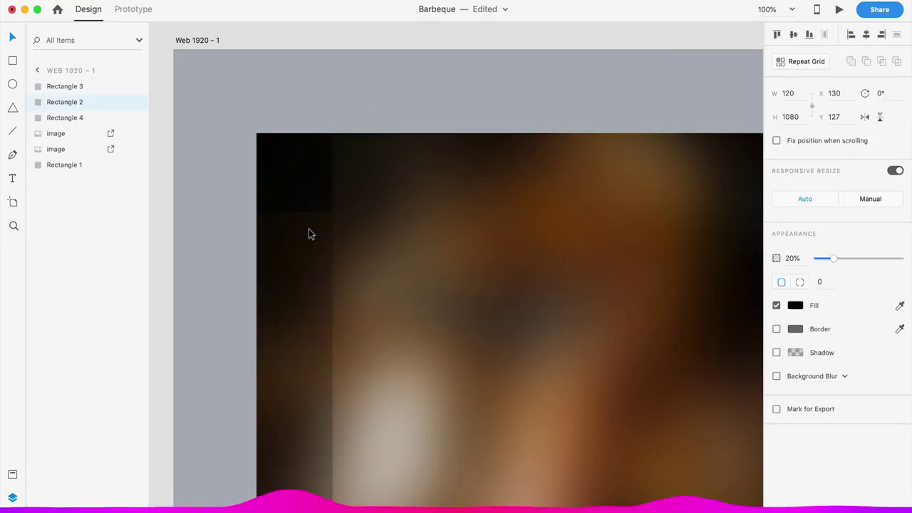
Step: Zoom out and place a new text box near the top of the hero
{"action": "scroll", "coordinate": [308, 214], "scroll_direction": "up", "scroll_amount": 3}
{"action": "scroll", "coordinate": [356, 199], "scroll_direction": "up", "scroll_amount": 5}
{"action": "scroll", "coordinate": [344, 216], "scroll_direction": "down", "scroll_amount": 5}
{"action": "scroll", "coordinate": [362, 263], "scroll_direction": "up", "scroll_amount": 3}
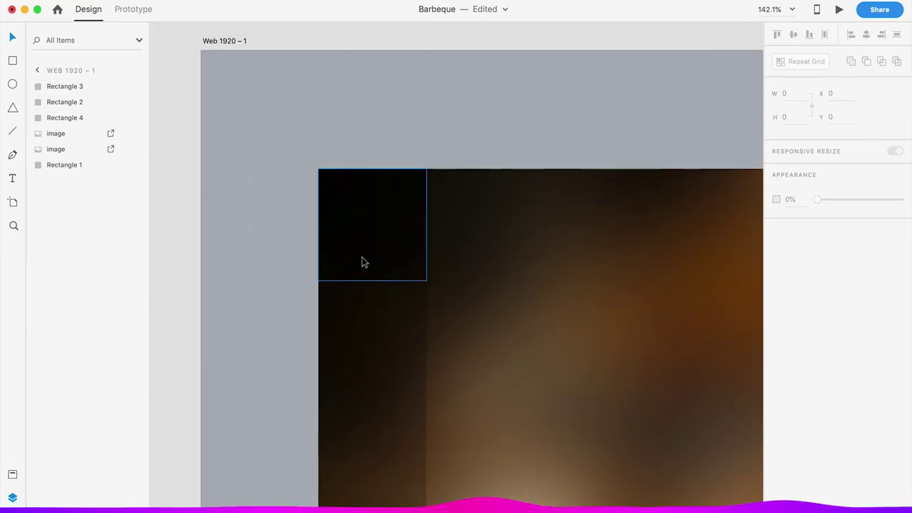
{"action": "key", "text": "super+minus"}
{"action": "key", "text": "super+minus"}
{"action": "key", "text": "t"}
{"action": "left_click", "coordinate": [435, 247]}
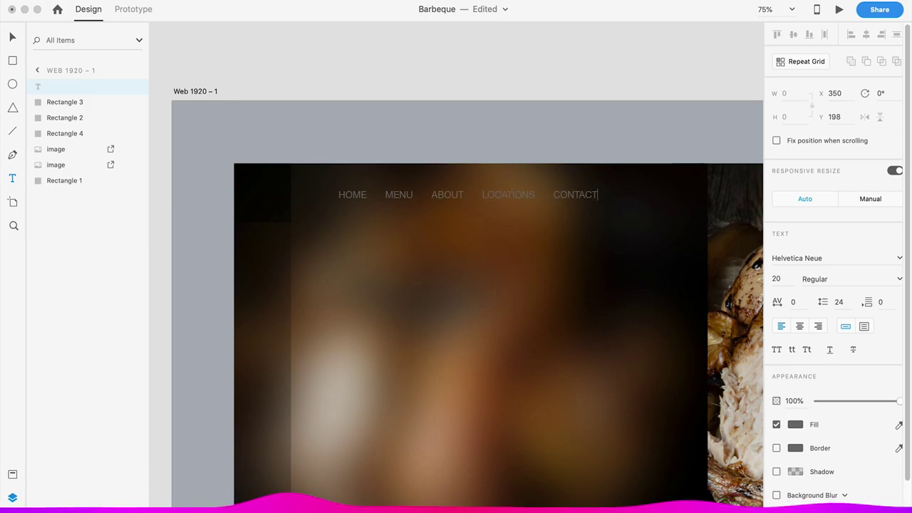
Step: Apply the Montserrat font to the navigation text
{"action": "left_click", "coordinate": [826, 255]}
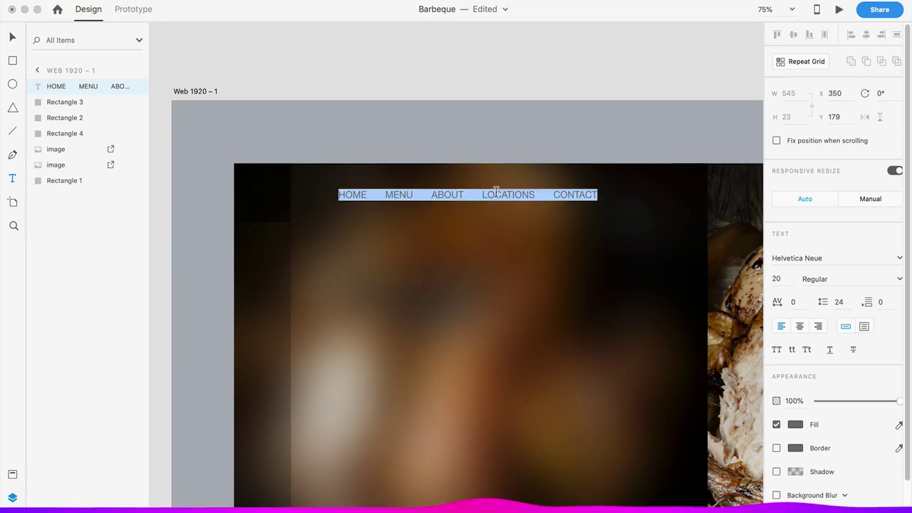
{"action": "type", "text": "Mont"}
{"action": "key", "text": "Return"}
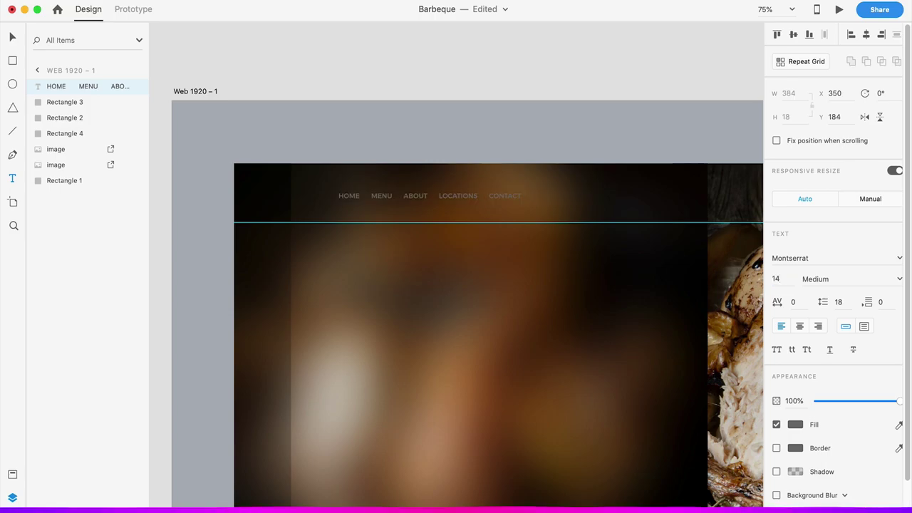
{"action": "scroll", "coordinate": [399, 135], "scroll_direction": "down", "scroll_amount": 2}
{"action": "scroll", "coordinate": [399, 136], "scroll_direction": "right", "scroll_amount": 2}
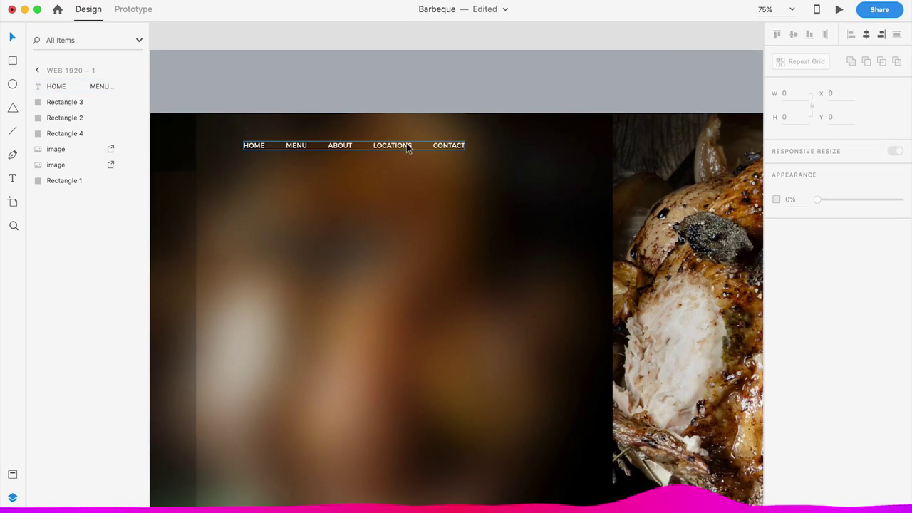
Step: Add dimmed MENU, ABOUT, LOCATIONS, CONTACT links beside HOME and save the document
{"action": "double_click", "coordinate": [408, 147]}
{"action": "key", "text": "ctrl+c"}
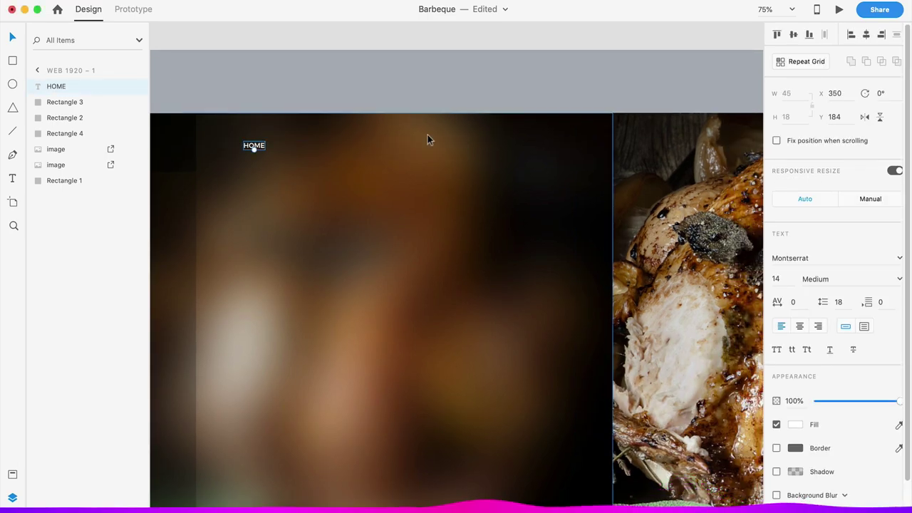
{"action": "left_click_drag", "start_coordinate": [254, 145], "coordinate": [285, 148]}
{"action": "key", "text": "ctrl+v"}
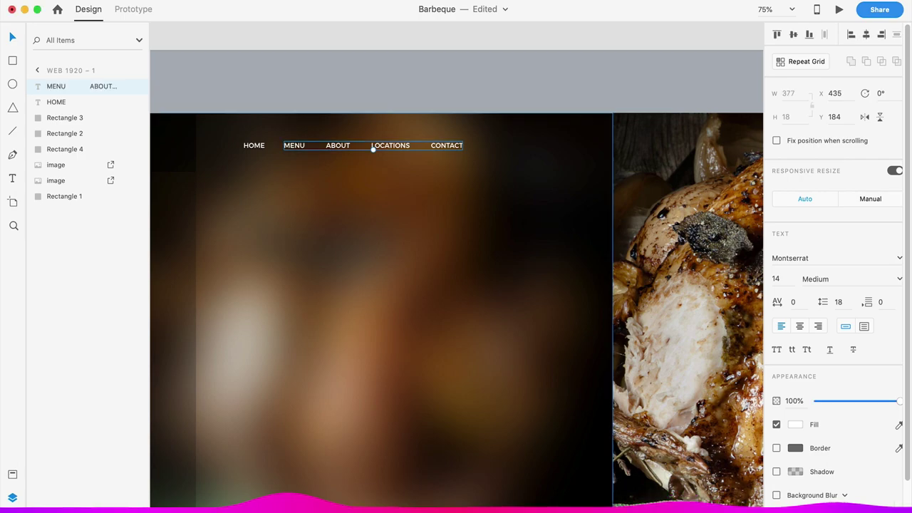
{"action": "left_click", "coordinate": [507, 94]}
{"action": "key", "text": "ctrl+s"}
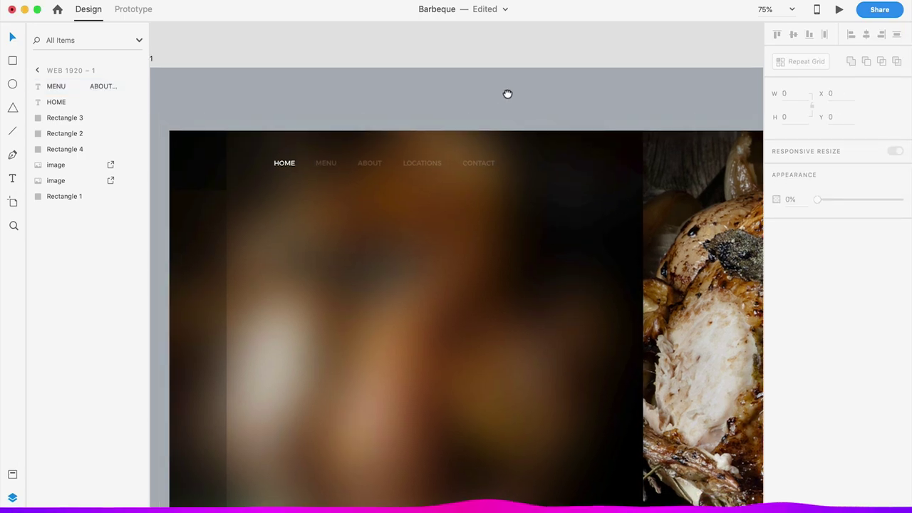
{"action": "scroll", "coordinate": [516, 100], "scroll_direction": "up", "scroll_amount": 3}
Step: Add a large white 47 pt letter B in the top-left corner
{"action": "scroll", "coordinate": [423, 219], "scroll_direction": "up", "scroll_amount": 2}
{"action": "scroll", "coordinate": [423, 218], "scroll_direction": "left", "scroll_amount": 8}
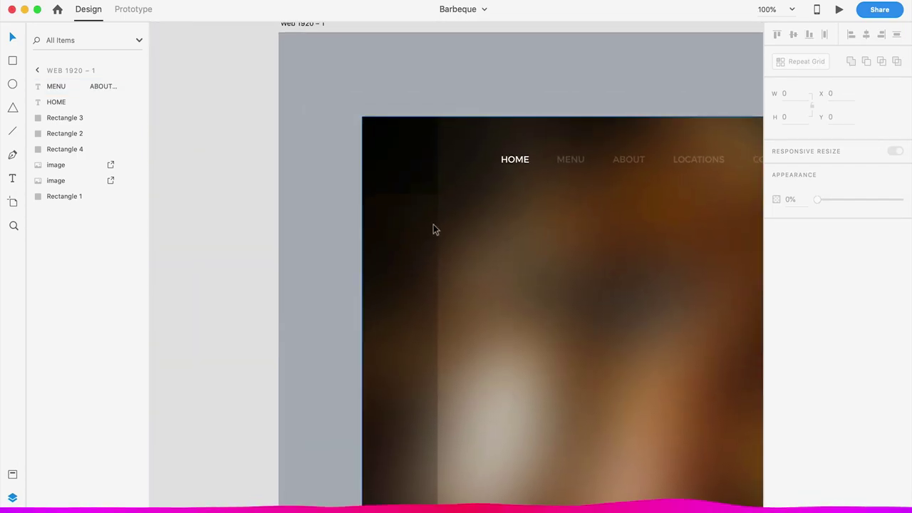
{"action": "key", "text": "t"}
{"action": "left_click", "coordinate": [391, 151]}
{"action": "type", "text": "B"}
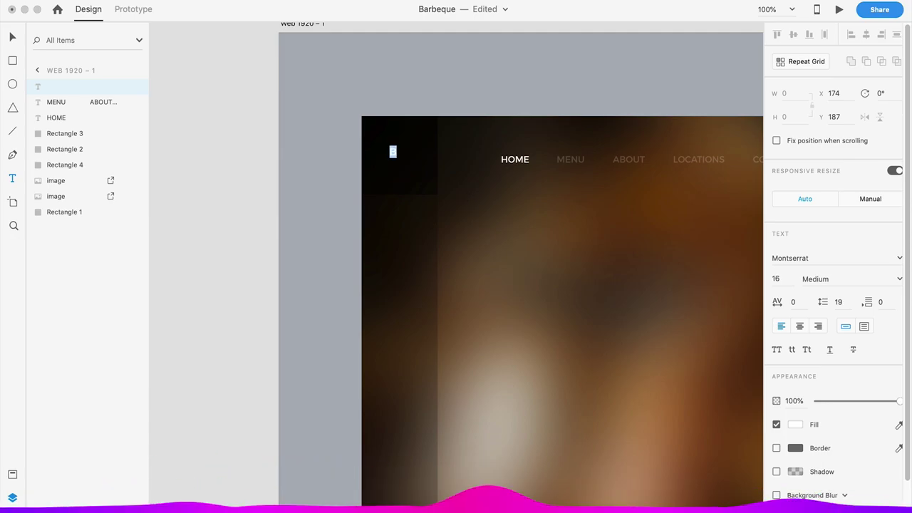
{"action": "key", "text": "Escape"}
{"action": "left_click_drag", "start_coordinate": [396, 147], "coordinate": [409, 127]}
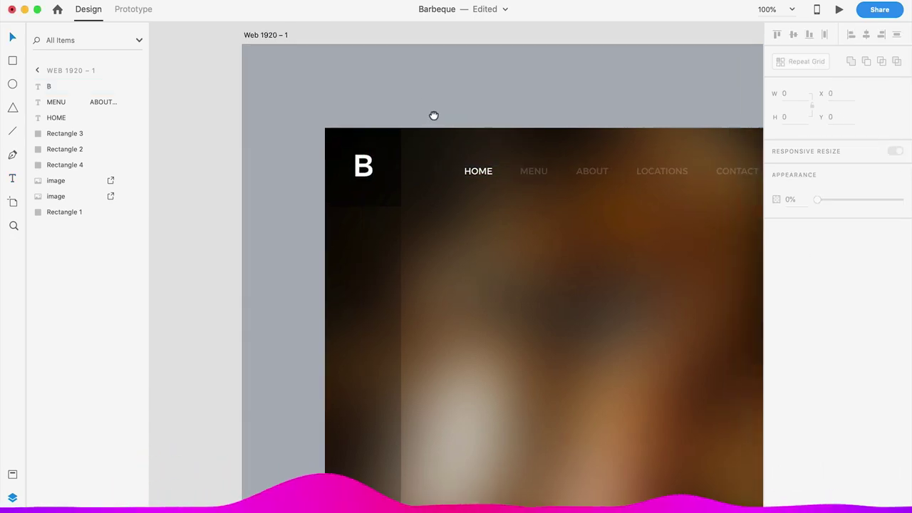
{"action": "scroll", "coordinate": [442, 188], "scroll_direction": "up", "scroll_amount": 10}
Step: Draw a square over the B with no fill and a gold border
{"action": "key", "text": "r"}
{"action": "left_click_drag", "start_coordinate": [347, 154], "coordinate": [487, 299]}
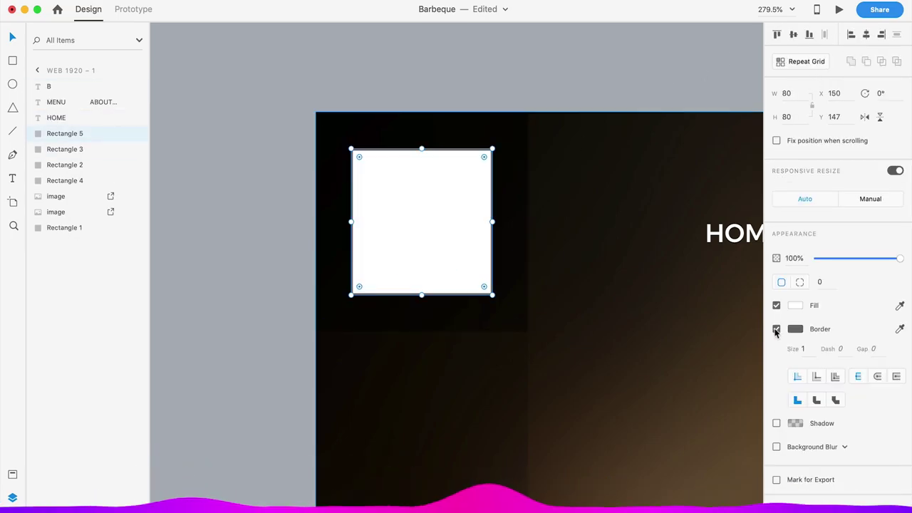
{"action": "left_click", "coordinate": [777, 305]}
{"action": "left_click", "coordinate": [796, 329]}
{"action": "left_click", "coordinate": [644, 397]}
{"action": "left_click", "coordinate": [515, 66]}
Step: Resize the gold-outlined square to 60
{"action": "key", "text": "super+1"}
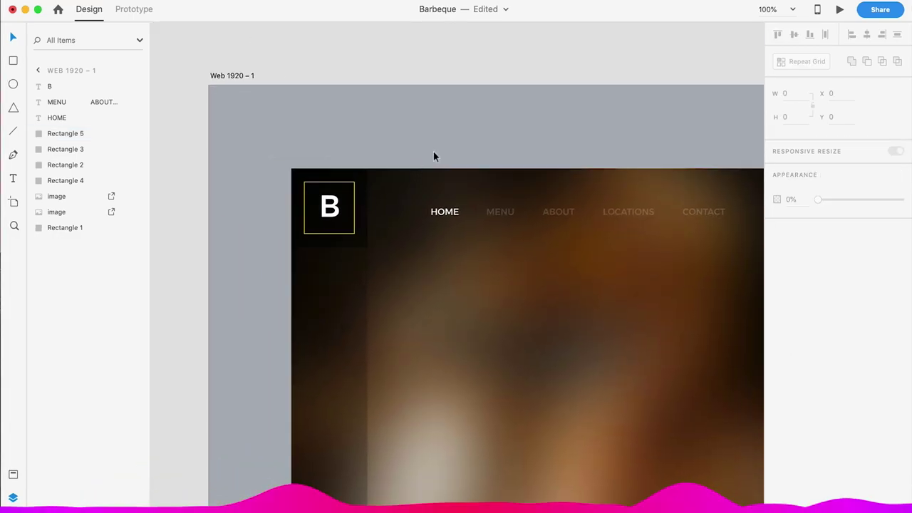
{"action": "scroll", "coordinate": [412, 209], "scroll_direction": "up", "scroll_amount": 5}
{"action": "left_click", "coordinate": [432, 189]}
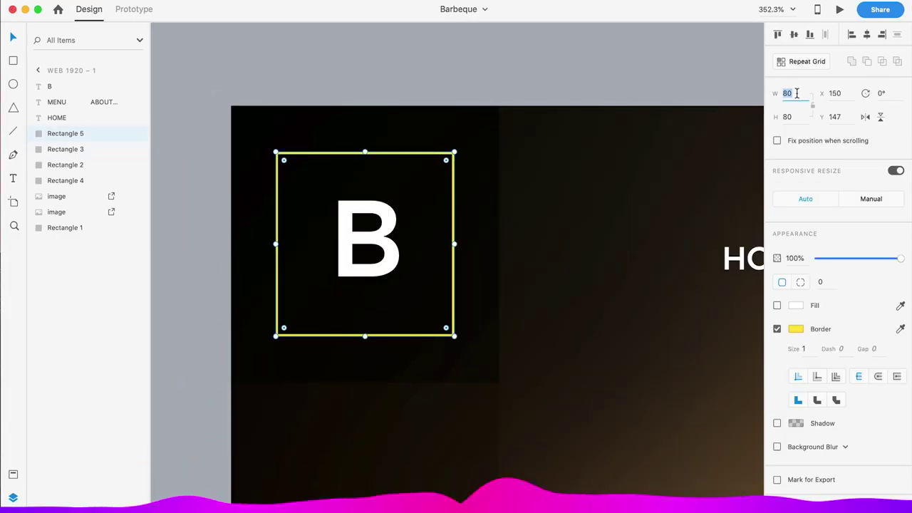
{"action": "type", "text": "60"}
{"action": "key", "text": "Return"}
Step: Centre the B, gold square and dark box on each other horizontally and vertically
{"action": "left_click_drag", "start_coordinate": [384, 86], "coordinate": [518, 171]}
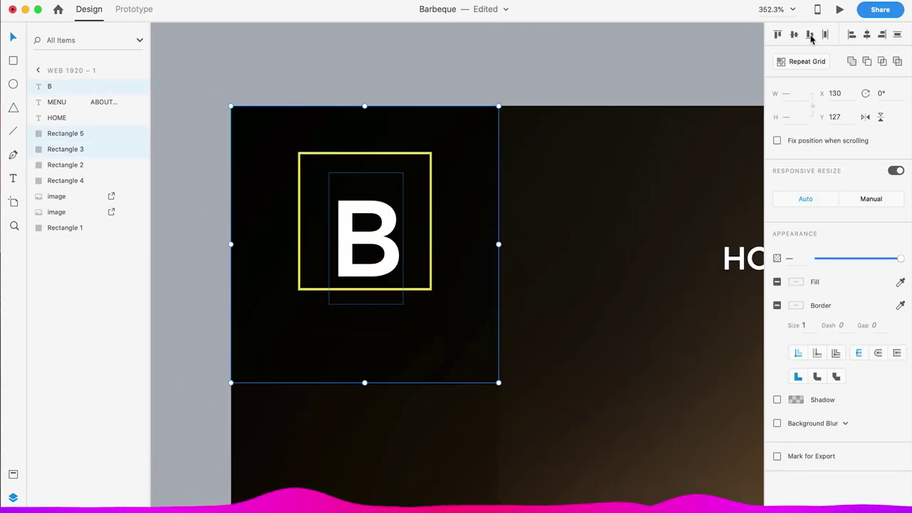
{"action": "left_click", "coordinate": [811, 35]}
{"action": "left_click", "coordinate": [509, 241]}
{"action": "key", "text": "super+1"}
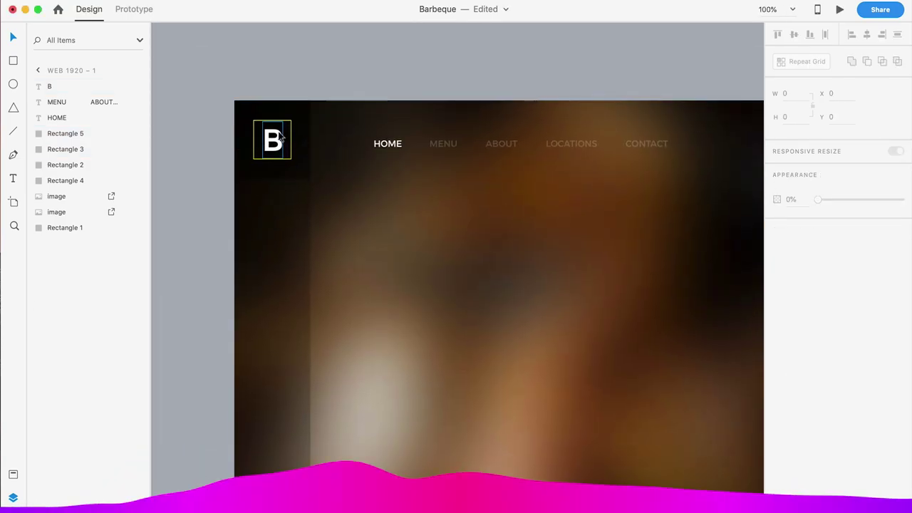
{"action": "left_click", "coordinate": [278, 149]}
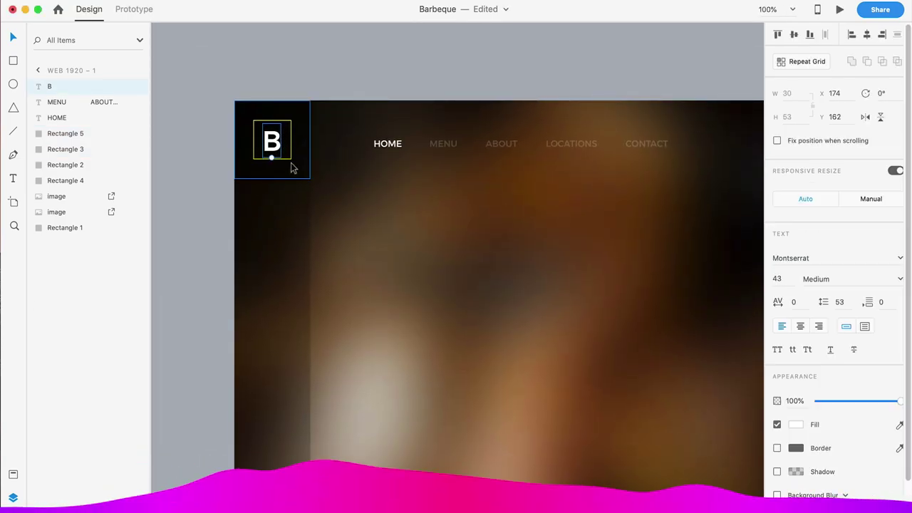
{"action": "left_click", "coordinate": [292, 127]}
{"action": "left_click", "coordinate": [379, 87]}
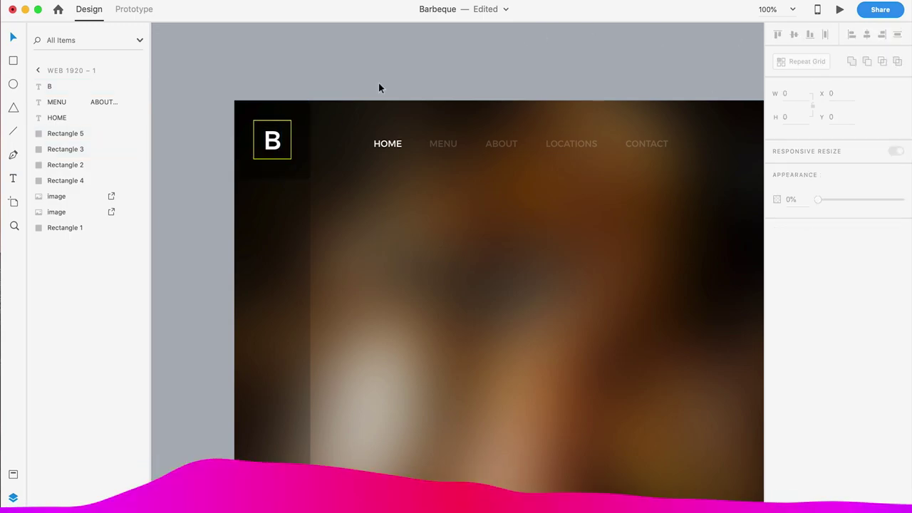
Step: Delete the dark Rectangle 3 behind the B logo, select the blurred panel, and hide Layers
{"action": "left_click", "coordinate": [301, 185]}
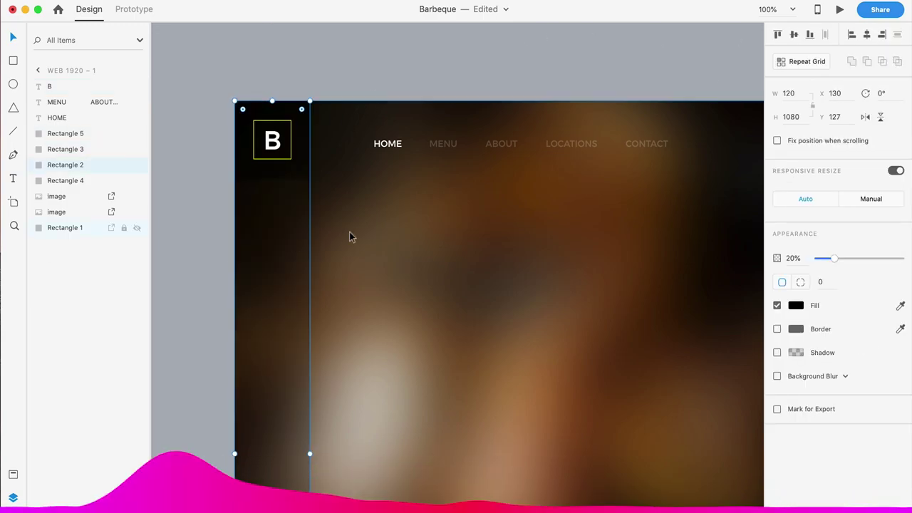
{"action": "scroll", "coordinate": [350, 87], "scroll_direction": "down", "scroll_amount": 2}
{"action": "left_click", "coordinate": [294, 139]}
{"action": "key", "text": "Delete"}
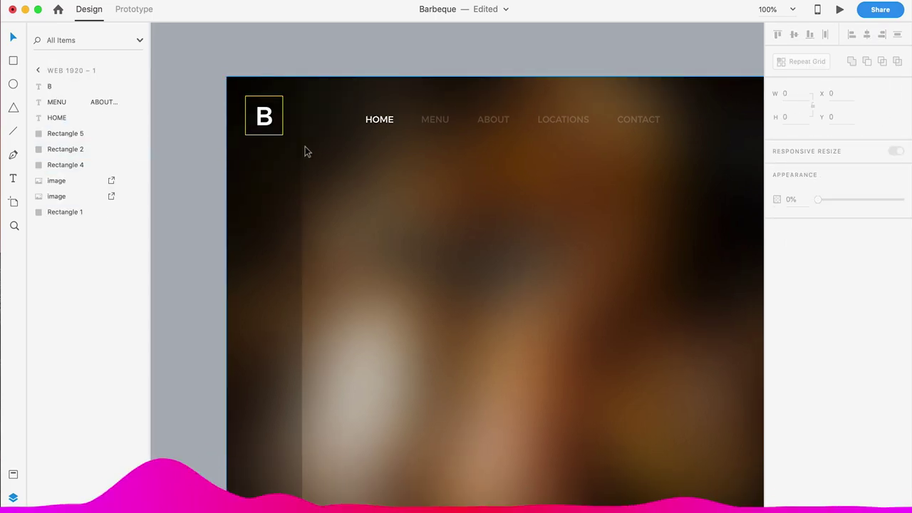
{"action": "key", "text": "ctrl+minus"}
{"action": "left_click", "coordinate": [426, 245]}
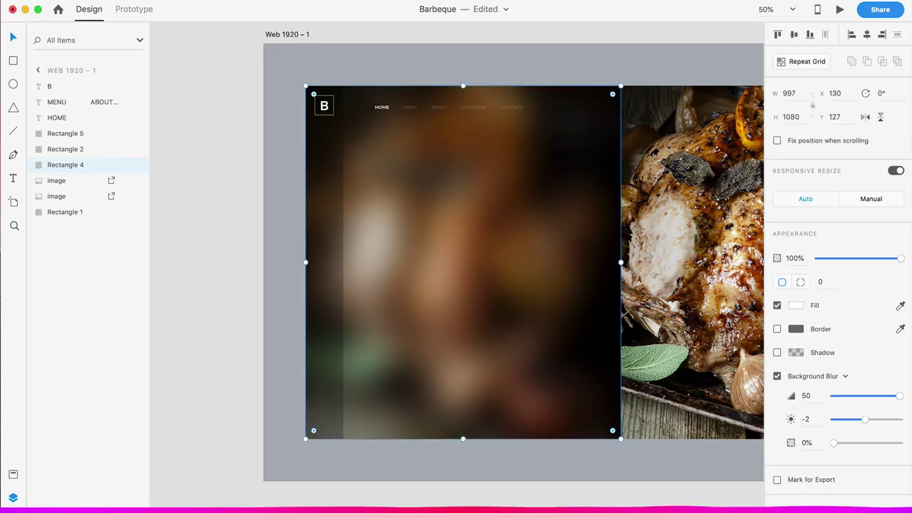
{"action": "key", "text": "ctrl+y"}
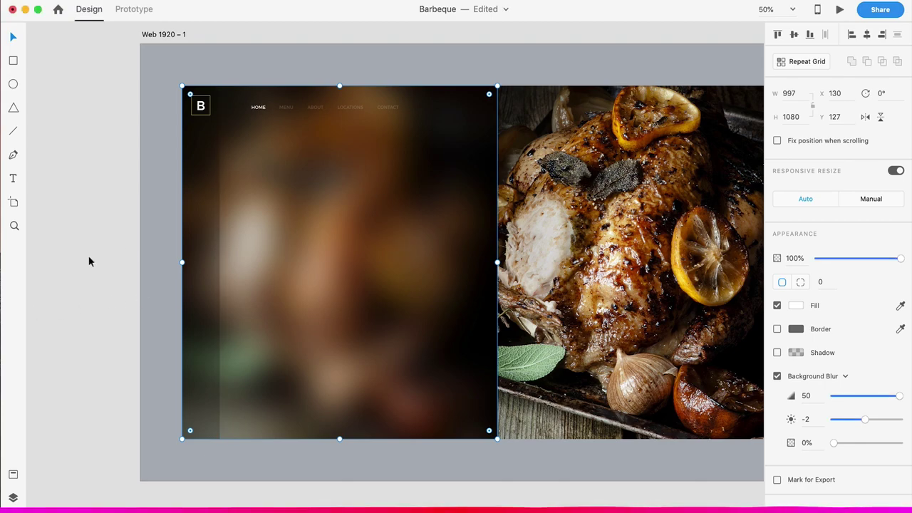
Step: Lower the blurred panel's Background Blur brightness to darken it
{"action": "key", "text": "ctrl+y"}
{"action": "left_click", "coordinate": [58, 182]}
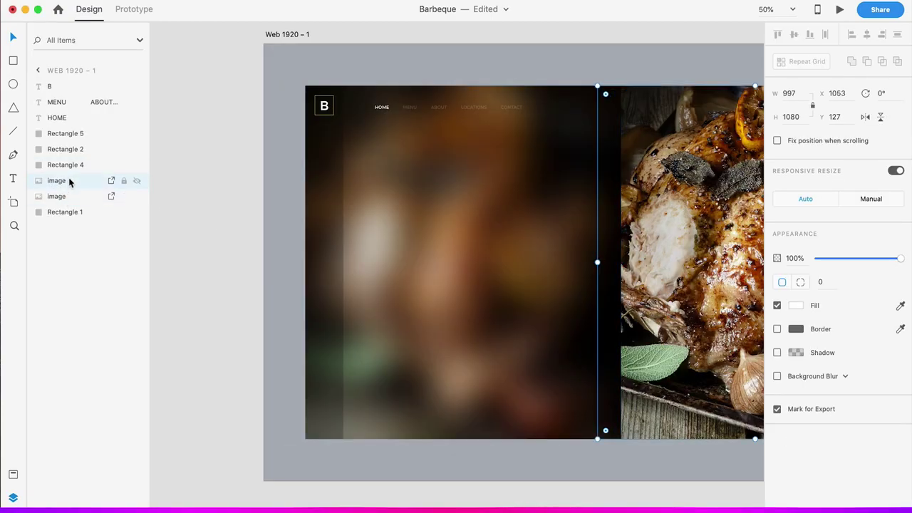
{"action": "scroll", "coordinate": [234, 234], "scroll_direction": "down", "scroll_amount": 5}
{"action": "left_click", "coordinate": [206, 216]}
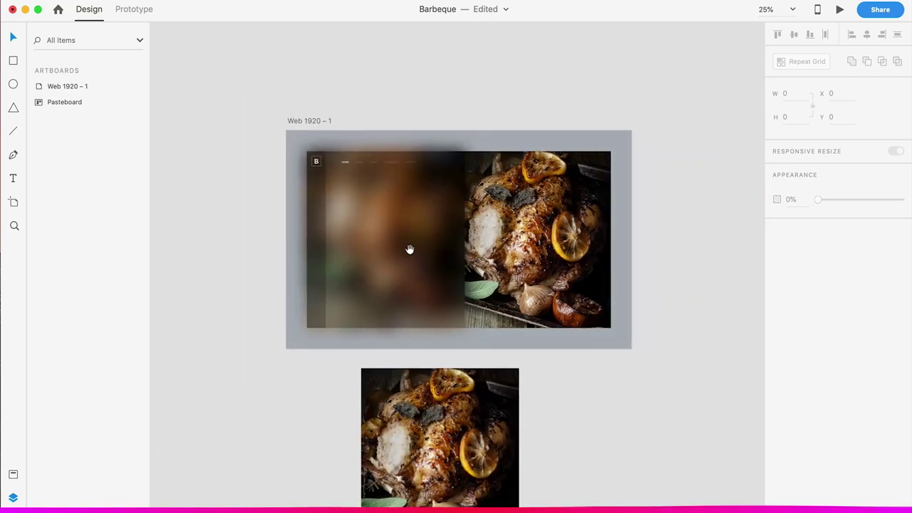
{"action": "left_click_drag", "start_coordinate": [409, 248], "coordinate": [406, 235]}
{"action": "left_click", "coordinate": [388, 260]}
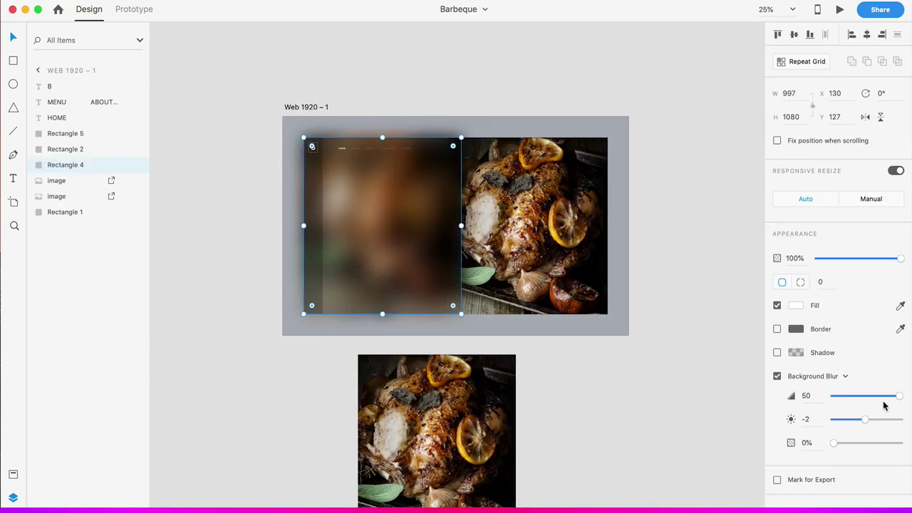
{"action": "left_click_drag", "start_coordinate": [864, 419], "coordinate": [857, 419]}
{"action": "key", "text": "Escape"}
{"action": "key", "text": "ctrl+1"}
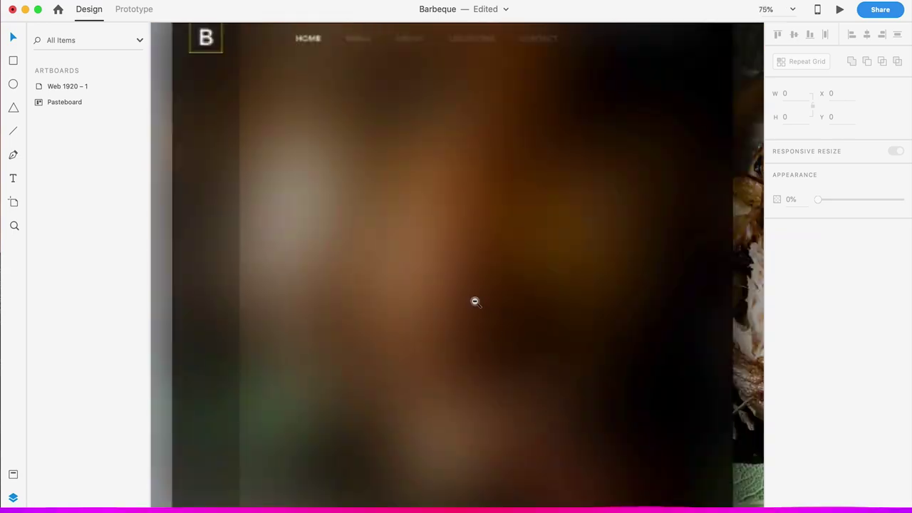
{"action": "scroll", "coordinate": [475, 376], "scroll_direction": "down", "scroll_amount": 3}
{"action": "left_click", "coordinate": [228, 173]}
Step: Duplicate the blurred panel and mask the photo with the copy into Mask Group 1
{"action": "key", "text": "ctrl+d"}
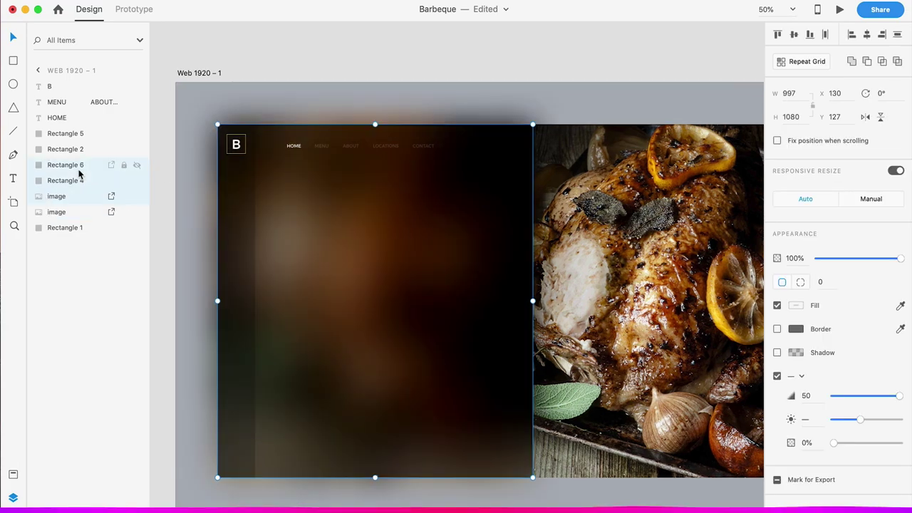
{"action": "right_click", "coordinate": [79, 171]}
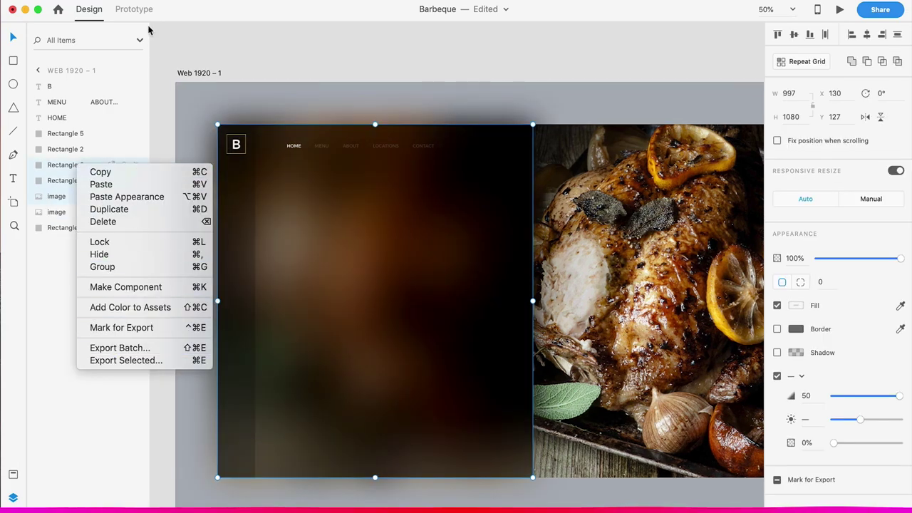
{"action": "right_click", "coordinate": [107, 165]}
{"action": "left_click", "coordinate": [160, 190]}
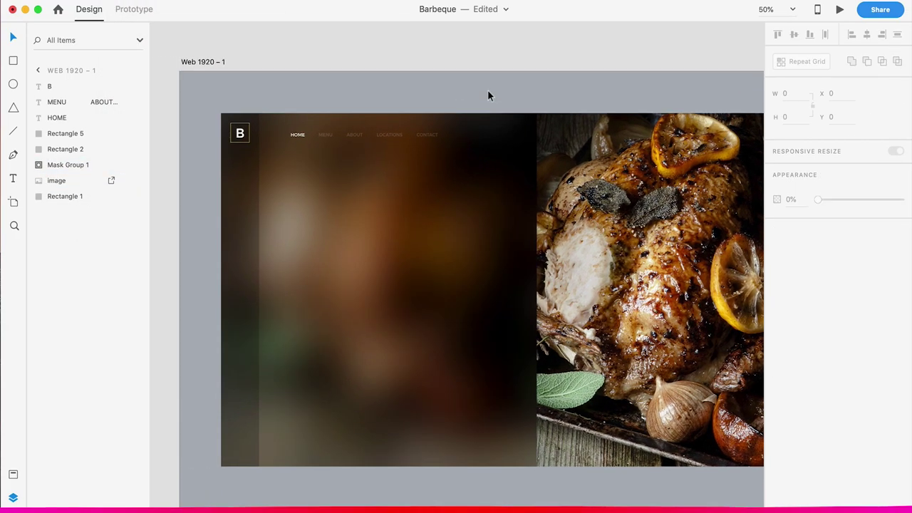
{"action": "scroll", "coordinate": [403, 167], "scroll_direction": "up", "scroll_amount": 5}
{"action": "scroll", "coordinate": [424, 266], "scroll_direction": "down", "scroll_amount": 3}
{"action": "scroll", "coordinate": [395, 220], "scroll_direction": "down", "scroll_amount": 2}
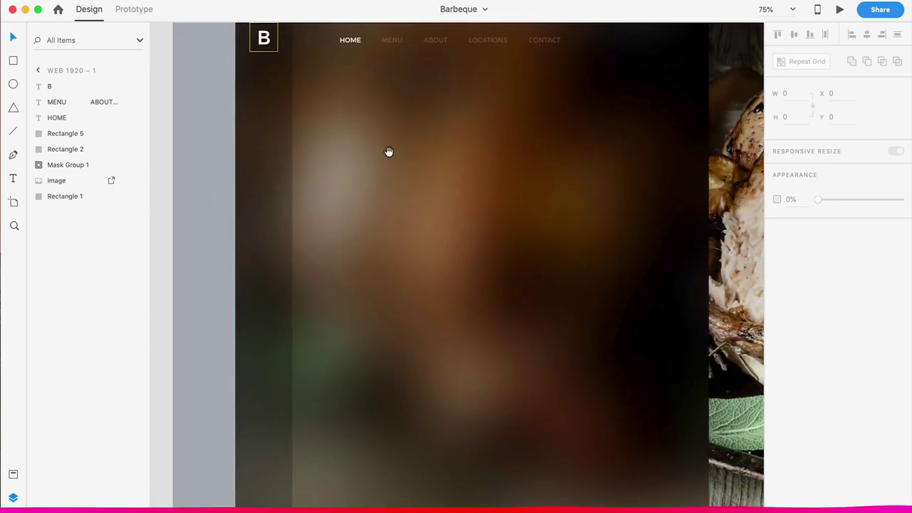
{"action": "left_click", "coordinate": [350, 39]}
Step: Widen the navigation links' character spacing to 40
{"action": "scroll", "coordinate": [764, 247], "scroll_direction": "up", "scroll_amount": 2}
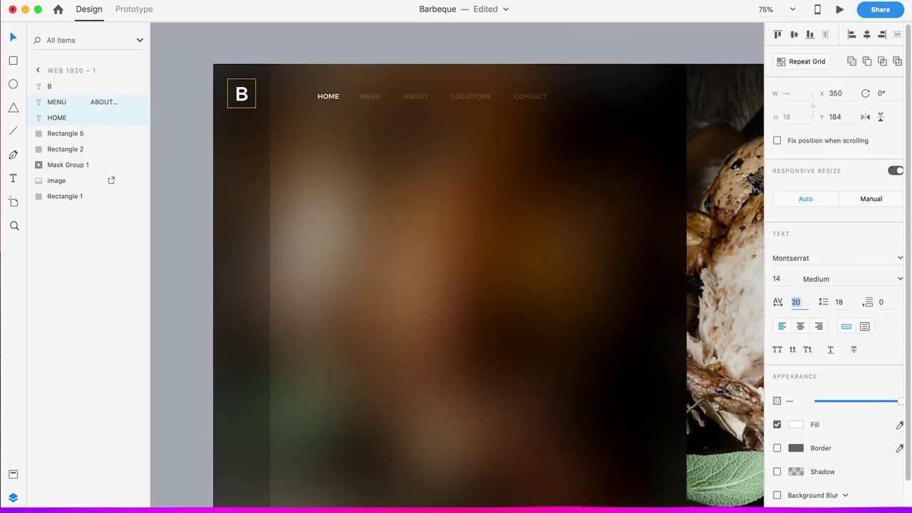
{"action": "left_click", "coordinate": [421, 40]}
{"action": "scroll", "coordinate": [392, 129], "scroll_direction": "up", "scroll_amount": 2}
{"action": "left_click", "coordinate": [392, 130]}
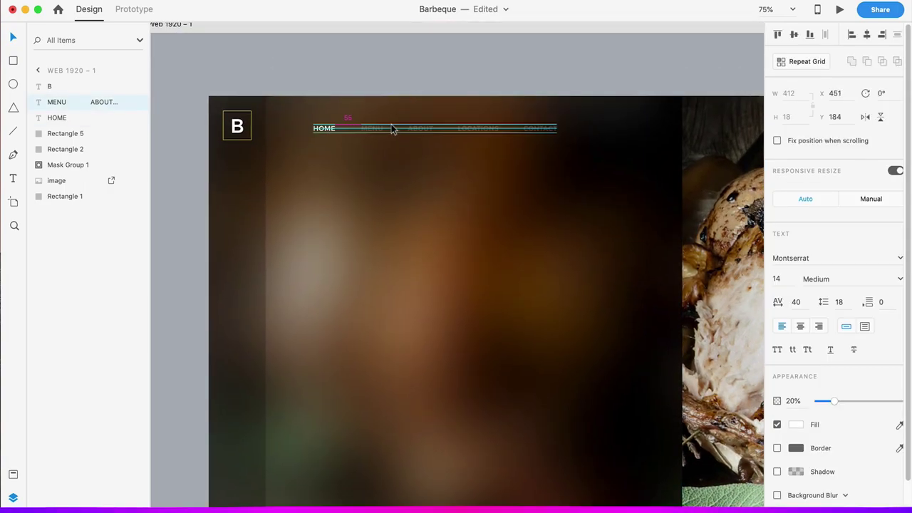
{"action": "left_click", "coordinate": [427, 69]}
{"action": "scroll", "coordinate": [387, 225], "scroll_direction": "down", "scroll_amount": 5}
{"action": "scroll", "coordinate": [299, 287], "scroll_direction": "down", "scroll_amount": 1}
{"action": "scroll", "coordinate": [296, 262], "scroll_direction": "up", "scroll_amount": 8}
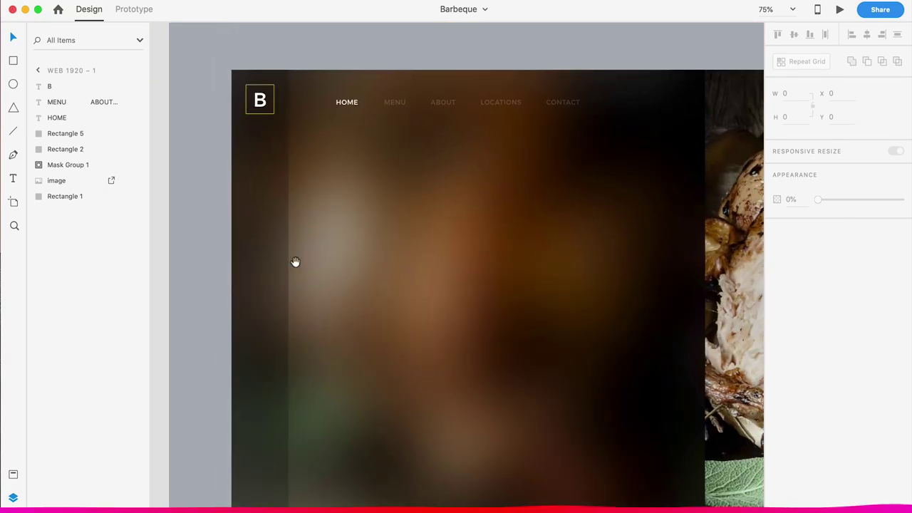
{"action": "scroll", "coordinate": [296, 262], "scroll_direction": "down", "scroll_amount": 8}
Step: Add a 997-wide borderless strip at the panel bottom with background blur and 40% opacity, then save
{"action": "key", "text": "r"}
{"action": "left_click", "coordinate": [275, 354]}
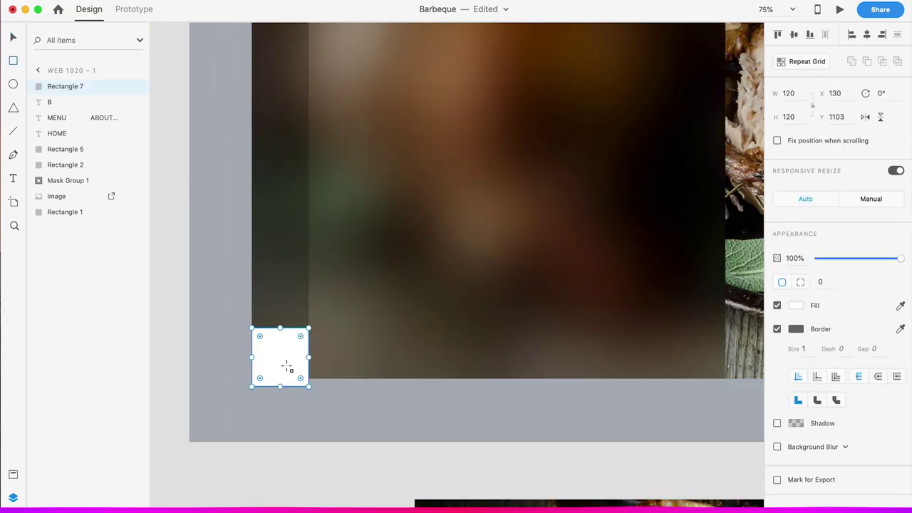
{"action": "left_click_drag", "start_coordinate": [308, 349], "coordinate": [702, 329]}
{"action": "left_click", "coordinate": [777, 329]}
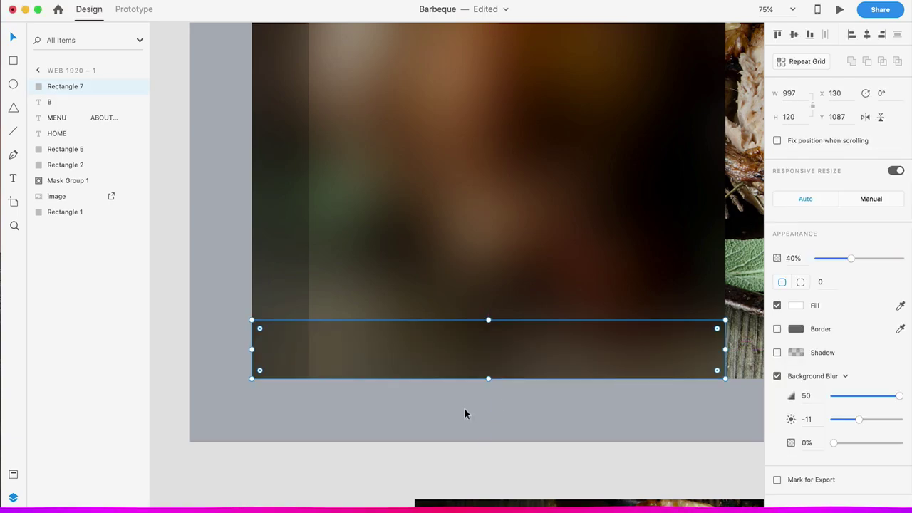
{"action": "scroll", "coordinate": [464, 407], "scroll_direction": "right", "scroll_amount": 2}
{"action": "key", "text": "Escape"}
{"action": "scroll", "coordinate": [285, 367], "scroll_direction": "down", "scroll_amount": 5}
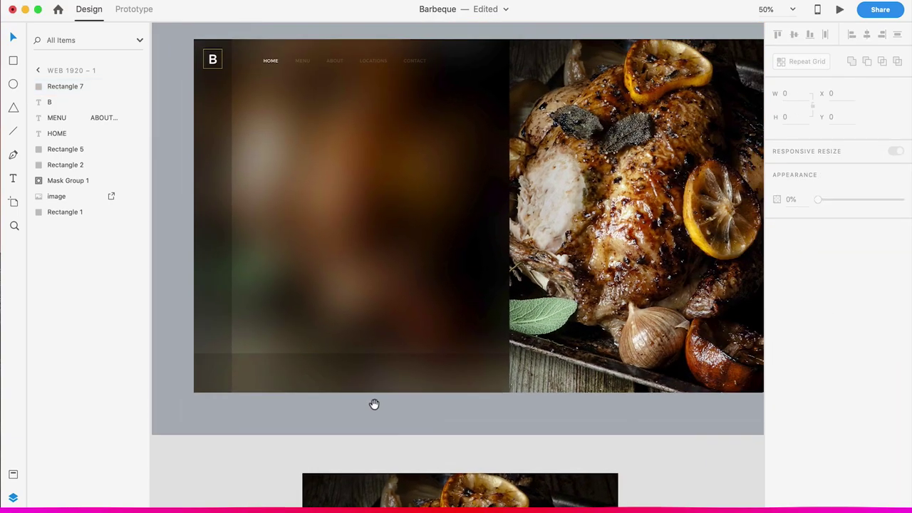
{"action": "scroll", "coordinate": [364, 330], "scroll_direction": "up", "scroll_amount": 5}
Step: Draw a small circle with a #FFFFFF outline and a size-2 handle line beside it
{"action": "left_click_drag", "start_coordinate": [381, 230], "coordinate": [658, 313]}
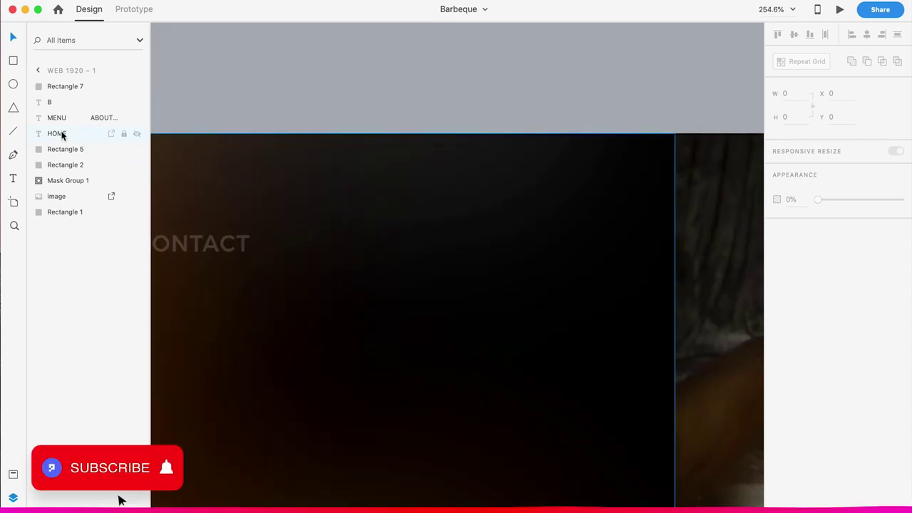
{"action": "left_click_drag", "start_coordinate": [525, 205], "coordinate": [556, 245]}
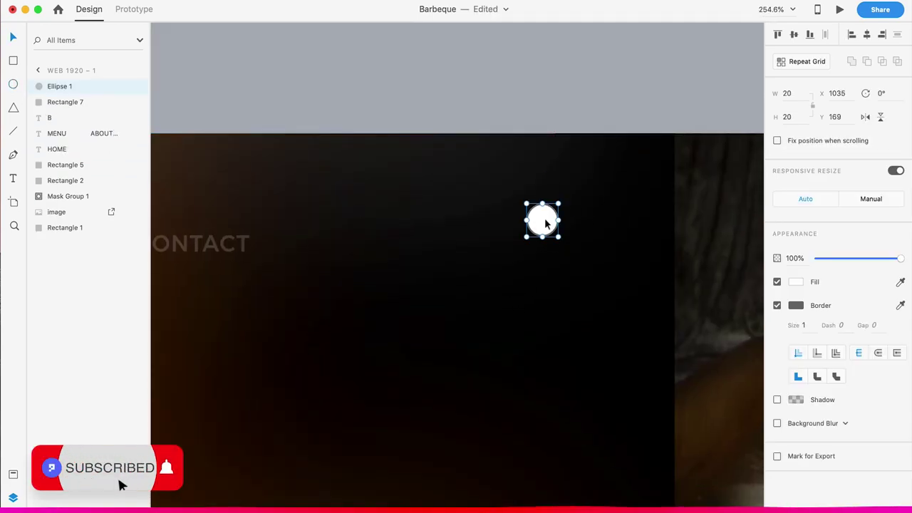
{"action": "left_click", "coordinate": [796, 305]}
{"action": "type", "text": "ffffff"}
{"action": "key", "text": "Return"}
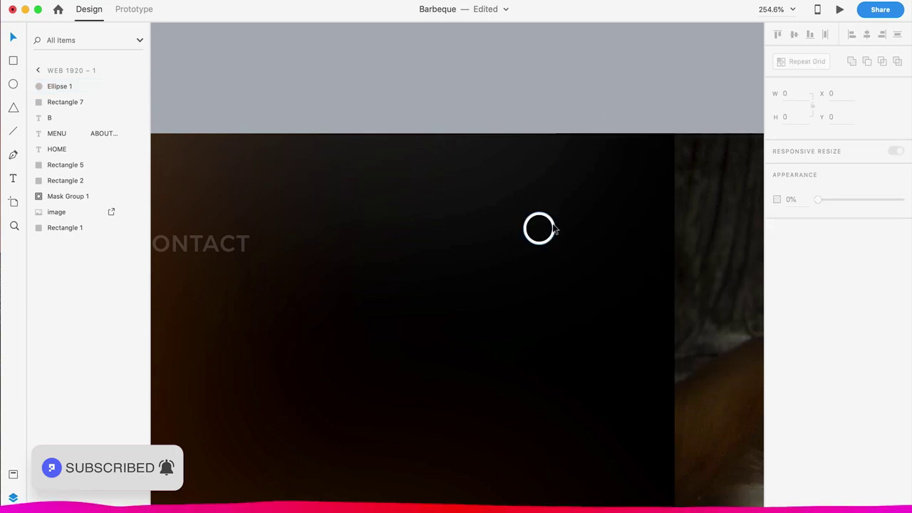
{"action": "left_click_drag", "start_coordinate": [551, 239], "coordinate": [563, 252]}
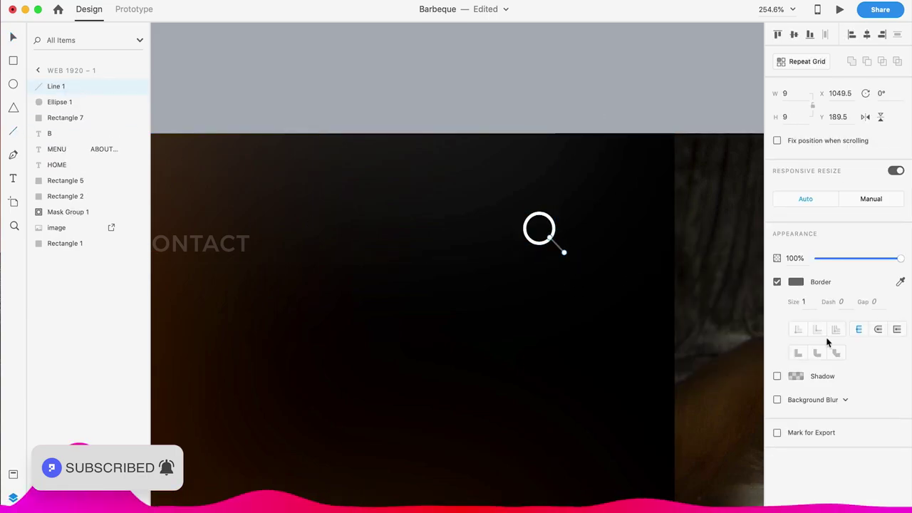
{"action": "type", "text": "2"}
{"action": "key", "text": "Return"}
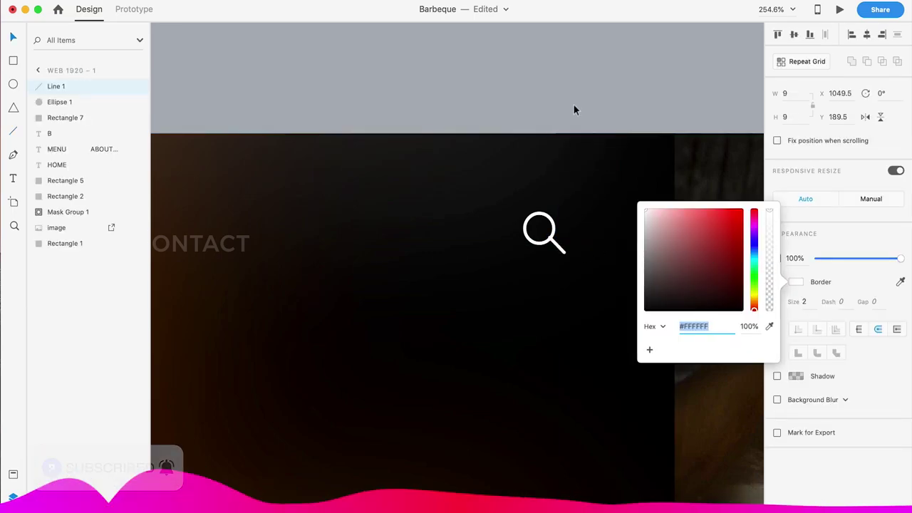
Step: Group the circle and handle into one magnifier icon and save
{"action": "left_click_drag", "start_coordinate": [490, 187], "coordinate": [587, 252]}
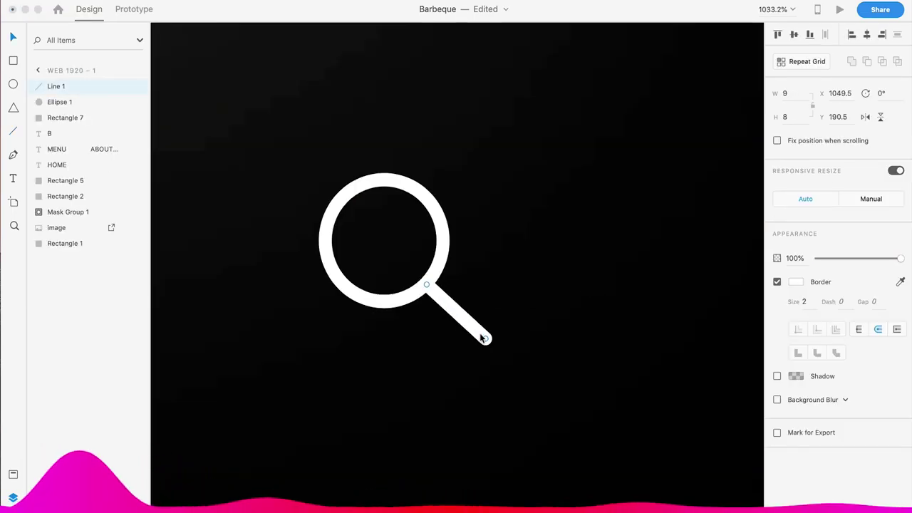
{"action": "scroll", "coordinate": [506, 132], "scroll_direction": "down", "scroll_amount": 10}
{"action": "scroll", "coordinate": [527, 238], "scroll_direction": "up", "scroll_amount": 5}
{"action": "left_click_drag", "start_coordinate": [536, 100], "coordinate": [574, 227]}
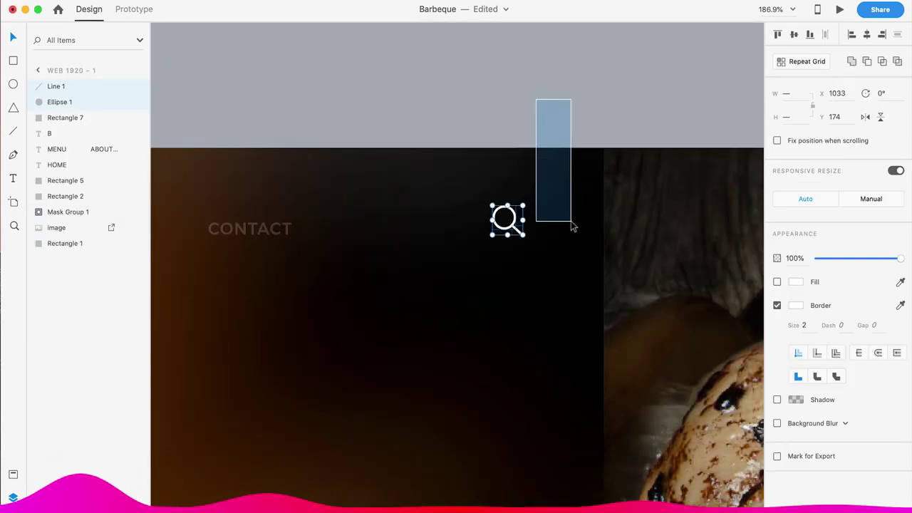
{"action": "key", "text": "ctrl+g"}
{"action": "scroll", "coordinate": [510, 240], "scroll_direction": "down", "scroll_amount": 3}
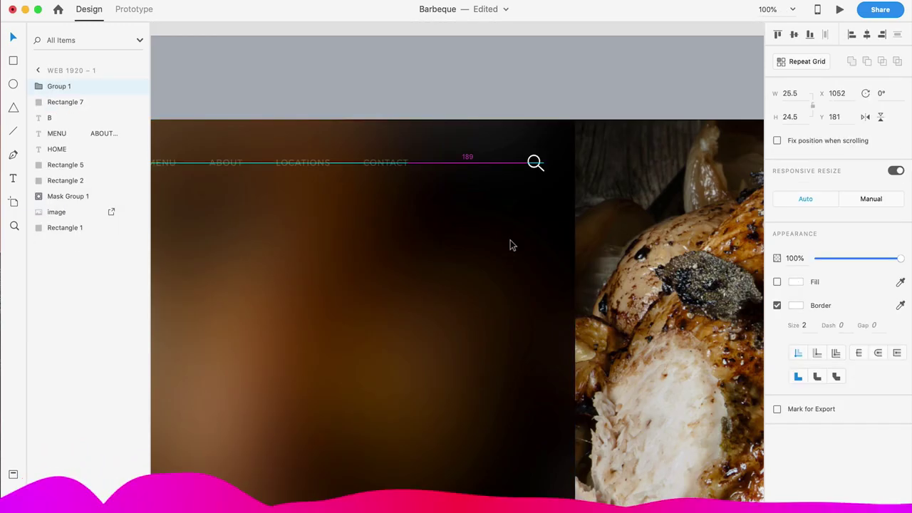
{"action": "scroll", "coordinate": [510, 241], "scroll_direction": "down", "scroll_amount": 3}
{"action": "scroll", "coordinate": [526, 114], "scroll_direction": "right", "scroll_amount": 2}
{"action": "key", "text": "ctrl+s"}
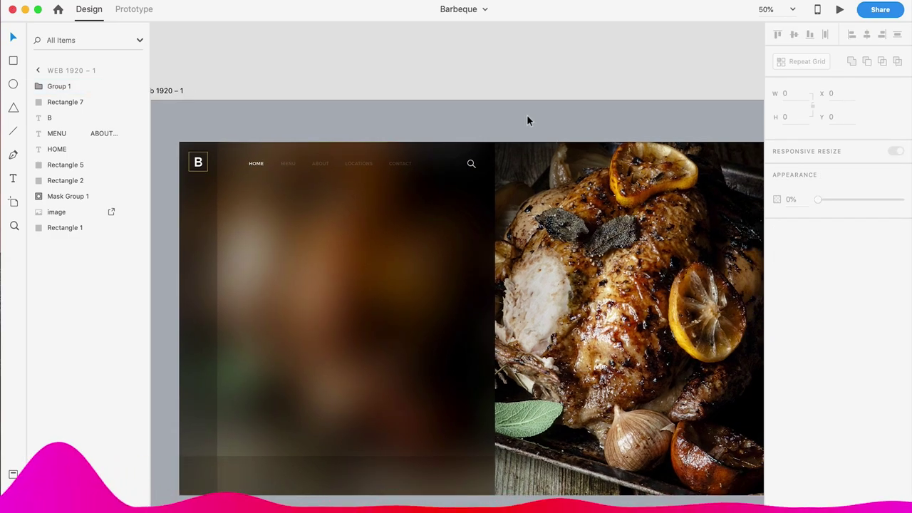
{"action": "scroll", "coordinate": [526, 114], "scroll_direction": "left", "scroll_amount": 3}
Step: Turn a copy of the HOME text into vertical FACEBOOK TWITTER INSTAGRAM links at size 12
{"action": "left_click", "coordinate": [392, 148]}
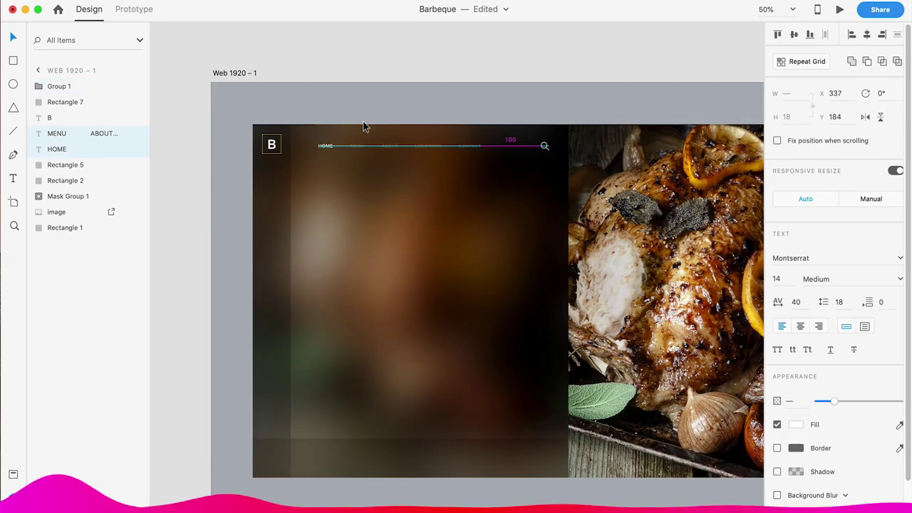
{"action": "scroll", "coordinate": [364, 126], "scroll_direction": "down", "scroll_amount": 3}
{"action": "left_click_drag", "start_coordinate": [345, 105], "coordinate": [309, 360]}
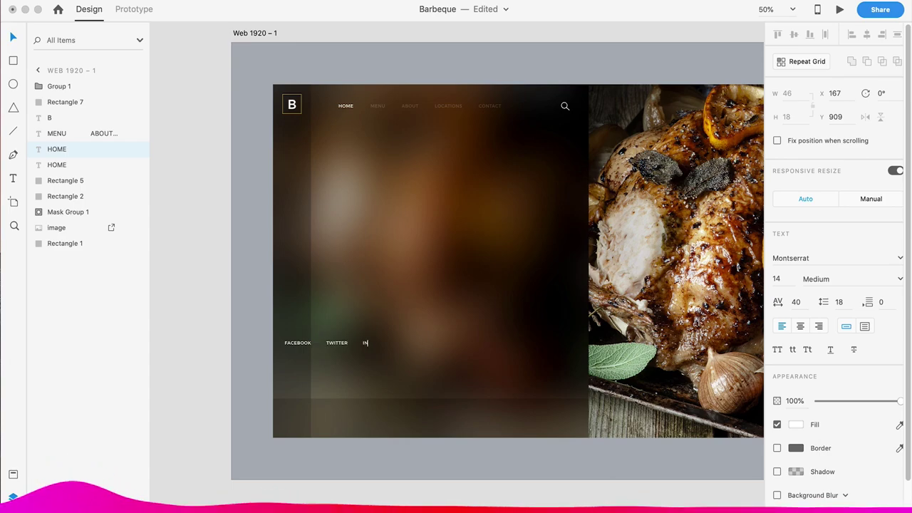
{"action": "key", "text": "Escape"}
{"action": "type", "text": "-90"}
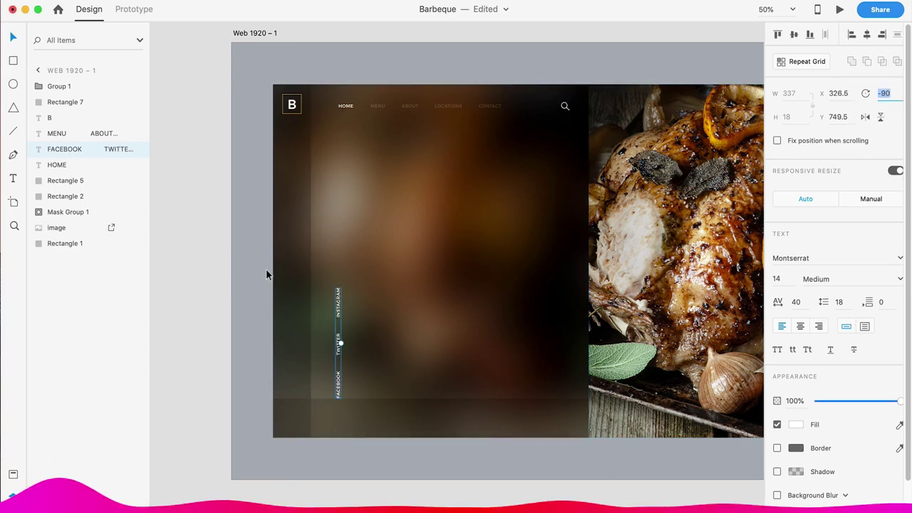
{"action": "left_click_drag", "start_coordinate": [298, 299], "coordinate": [293, 299]}
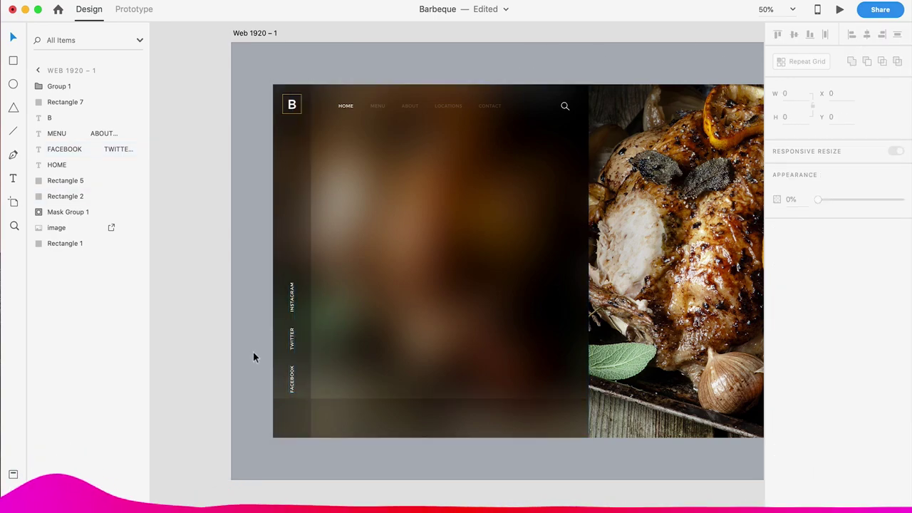
{"action": "key", "text": "ctrl+shift+less"}
{"action": "key", "text": "ctrl+shift+less"}
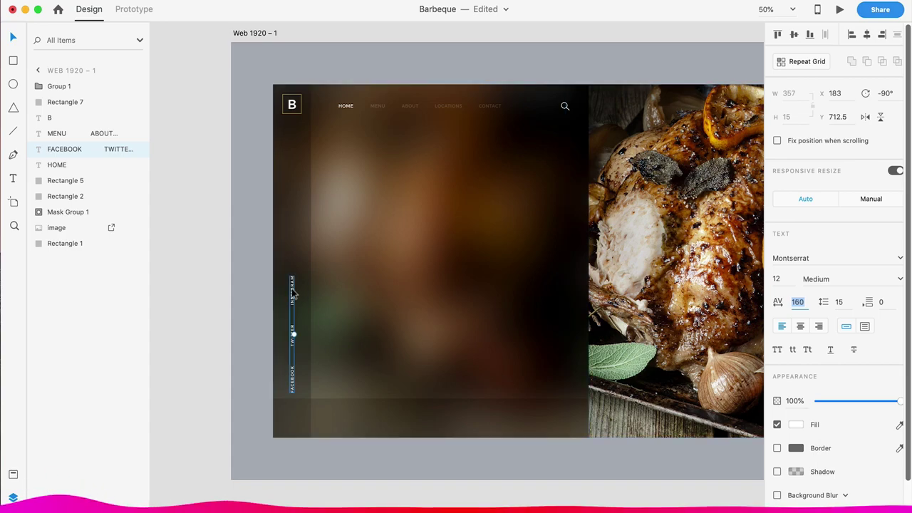
{"action": "scroll", "coordinate": [240, 332], "scroll_direction": "down", "scroll_amount": 3}
{"action": "left_click", "coordinate": [265, 412]}
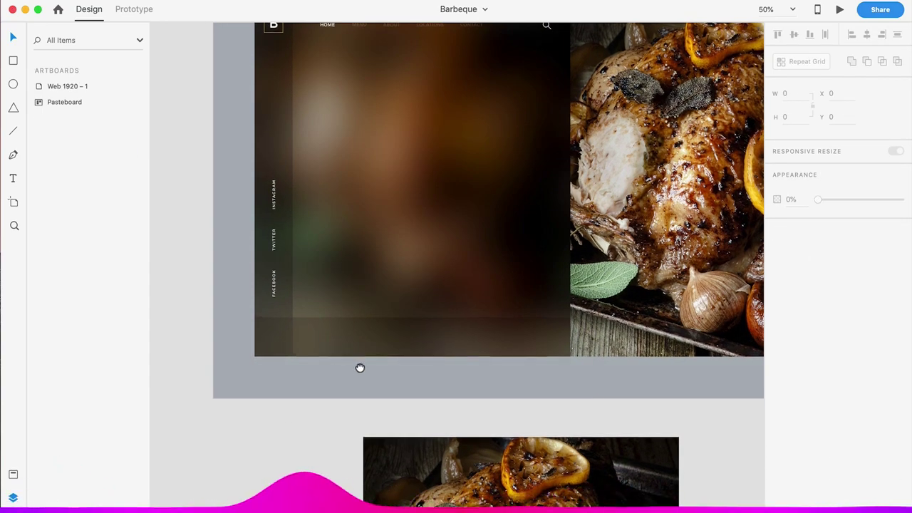
Step: Draw a white square fitted into the bottom bar's left end
{"action": "scroll", "coordinate": [360, 366], "scroll_direction": "up", "scroll_amount": 1}
{"action": "left_click", "coordinate": [327, 352]}
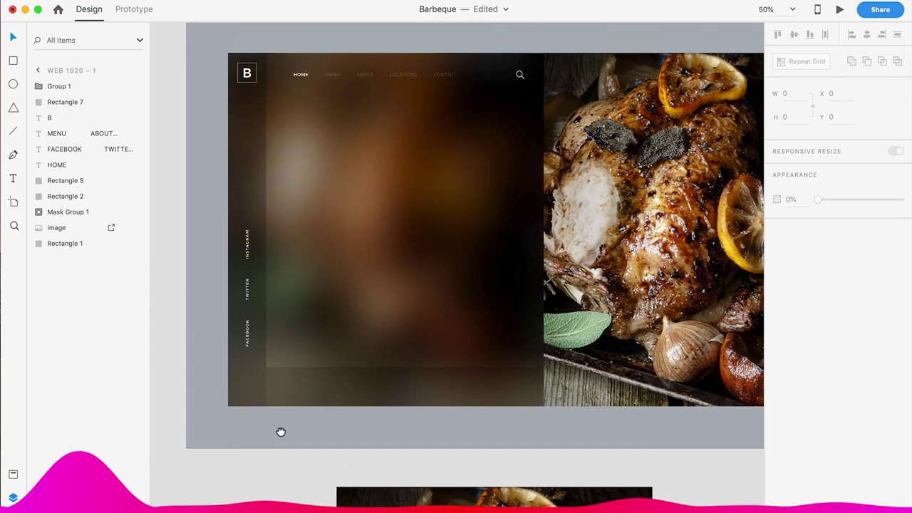
{"action": "scroll", "coordinate": [279, 430], "scroll_direction": "up", "scroll_amount": 2}
{"action": "scroll", "coordinate": [273, 456], "scroll_direction": "up", "scroll_amount": 5}
{"action": "key", "text": "r"}
{"action": "mouse_move", "coordinate": [316, 254]}
{"action": "left_mouse_down"}
{"action": "mouse_move", "coordinate": [359, 313]}
{"action": "mouse_move", "coordinate": [305, 282]}
{"action": "left_mouse_up"}
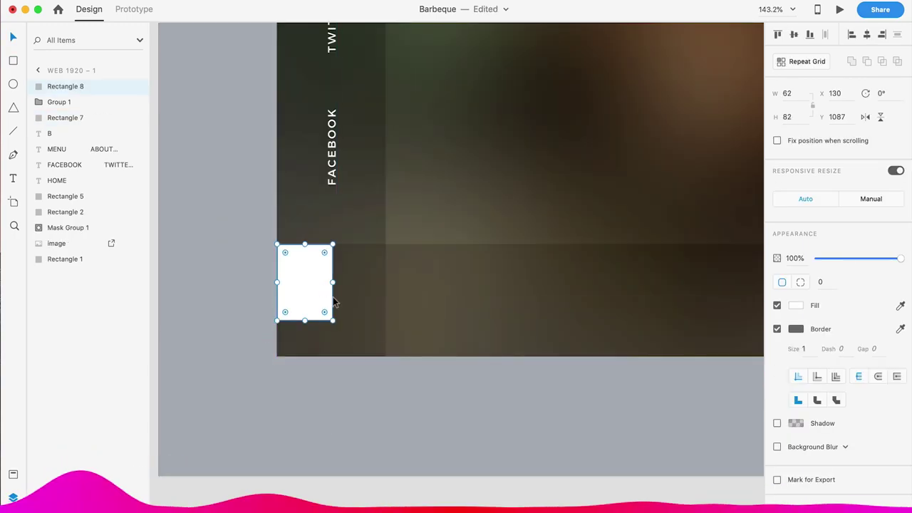
{"action": "left_click_drag", "start_coordinate": [332, 326], "coordinate": [385, 356]}
Step: Place a copy of the square at the bar's right end
{"action": "scroll", "coordinate": [357, 285], "scroll_direction": "down", "scroll_amount": 5}
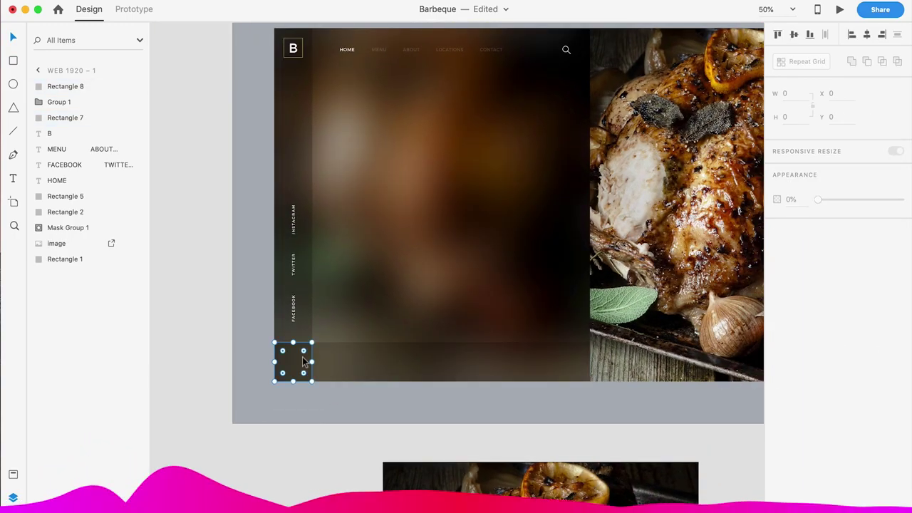
{"action": "left_click_drag", "start_coordinate": [293, 361], "coordinate": [570, 361]}
{"action": "left_click", "coordinate": [513, 408]}
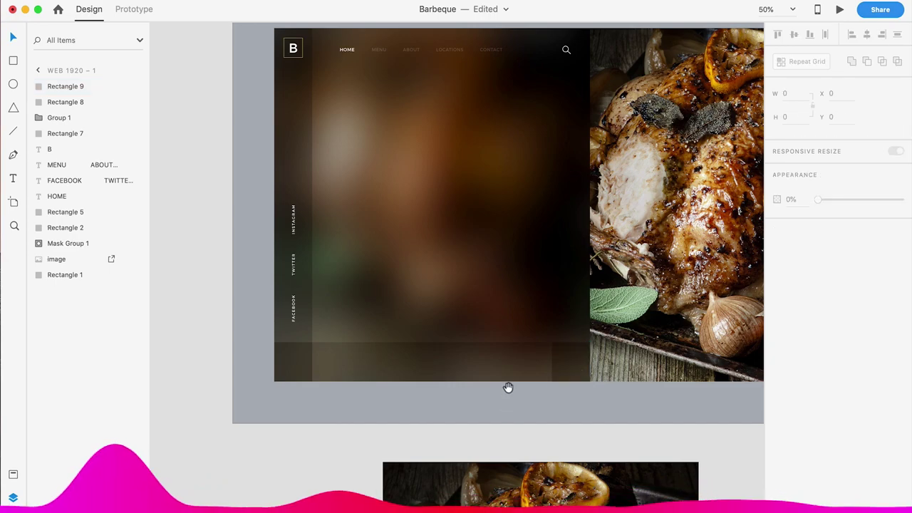
{"action": "scroll", "coordinate": [427, 399], "scroll_direction": "right", "scroll_amount": 2}
{"action": "scroll", "coordinate": [427, 407], "scroll_direction": "up", "scroll_amount": 3}
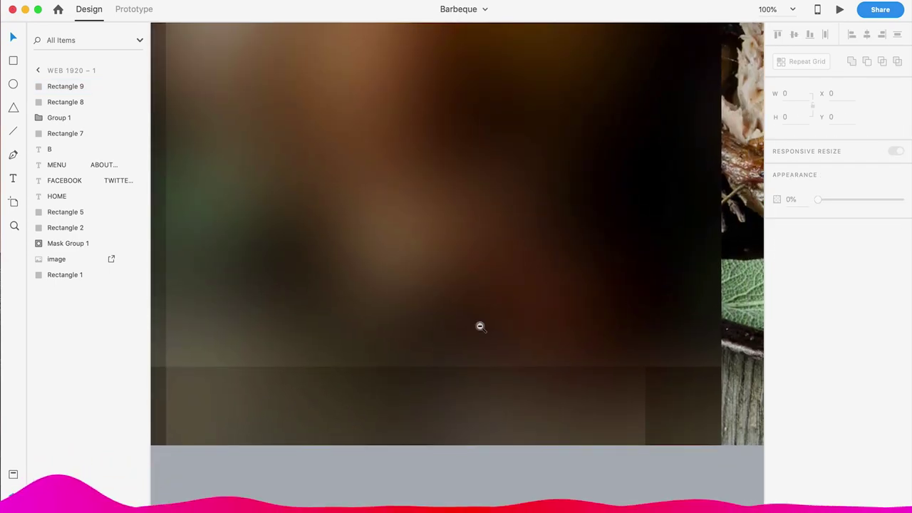
{"action": "scroll", "coordinate": [371, 403], "scroll_direction": "down", "scroll_amount": 3}
{"action": "scroll", "coordinate": [361, 405], "scroll_direction": "up", "scroll_amount": 5}
Step: Draw a small circle on the bottom bar and repeat it into a row of slider dots
{"action": "key", "text": "e"}
{"action": "left_click_drag", "start_coordinate": [495, 296], "coordinate": [500, 304]}
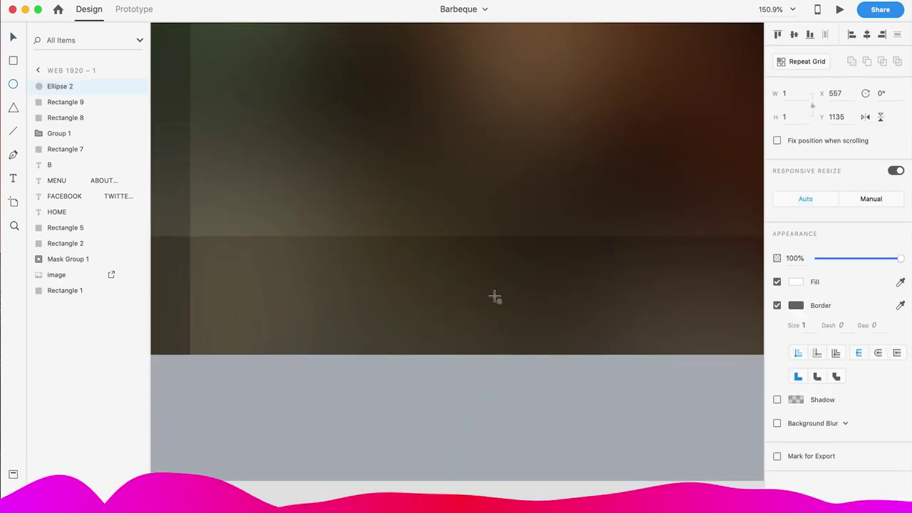
{"action": "scroll", "coordinate": [463, 285], "scroll_direction": "up", "scroll_amount": 4}
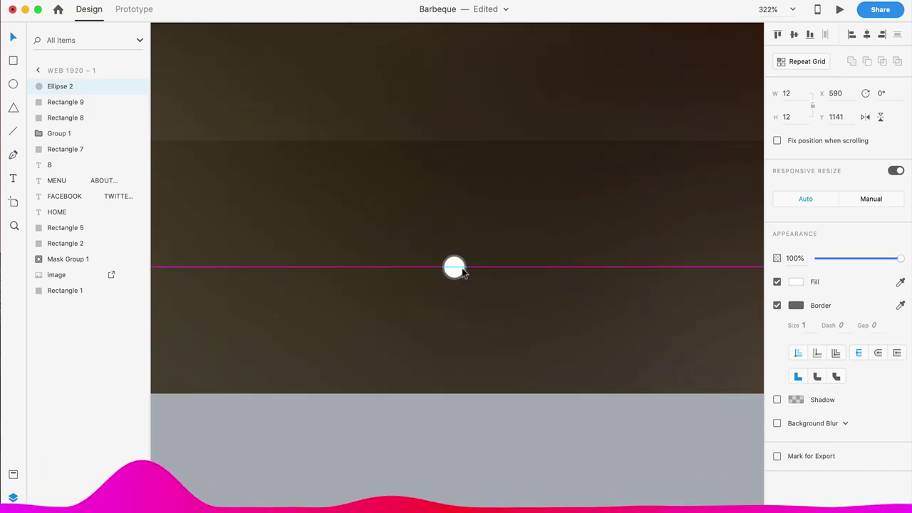
{"action": "mouse_move", "coordinate": [456, 271]}
{"action": "left_mouse_down"}
{"action": "mouse_move", "coordinate": [637, 271]}
{"action": "mouse_move", "coordinate": [606, 206]}
{"action": "left_mouse_up"}
{"action": "left_click", "coordinate": [593, 268], "text": "shift"}
{"action": "left_click", "coordinate": [548, 267], "text": "shift"}
{"action": "left_click", "coordinate": [503, 267], "text": "shift"}
Step: Give the copied dots a brown #392B1D fill with no outline
{"action": "left_click", "coordinate": [777, 281]}
{"action": "left_click", "coordinate": [796, 305]}
{"action": "left_click", "coordinate": [604, 279]}
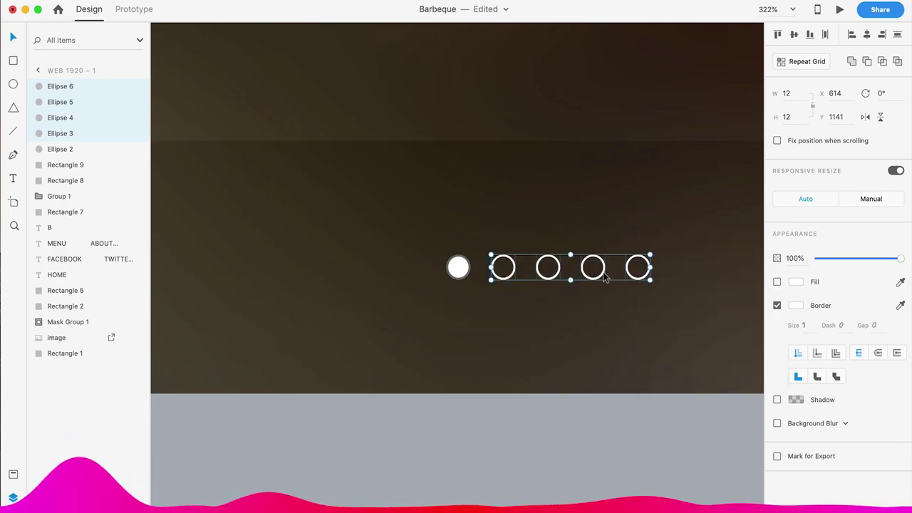
{"action": "left_click", "coordinate": [777, 305]}
{"action": "left_click", "coordinate": [777, 282]}
{"action": "left_click", "coordinate": [796, 282]}
{"action": "left_click_drag", "start_coordinate": [684, 285], "coordinate": [598, 309]}
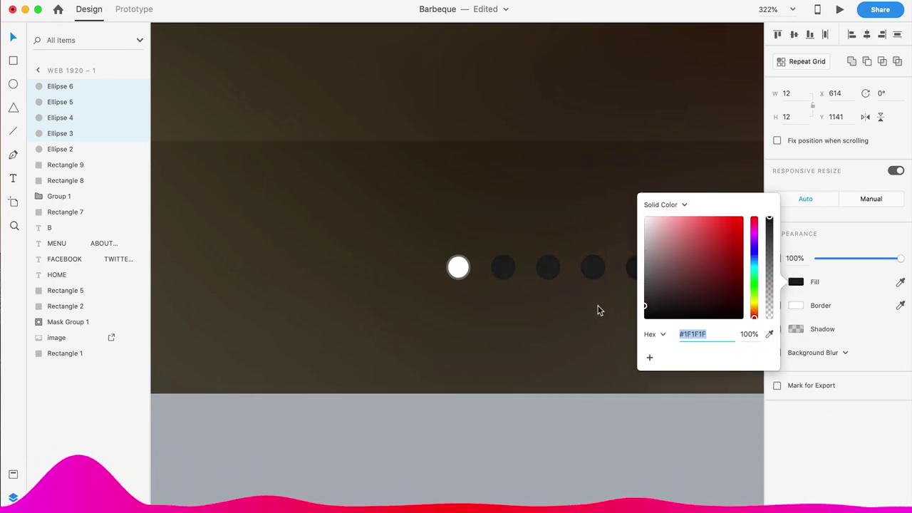
{"action": "left_click", "coordinate": [714, 294]}
{"action": "key", "text": "Escape"}
Step: Draw a rounded pill rectangle over the white first dot and widen it leftward
{"action": "left_click", "coordinate": [458, 267]}
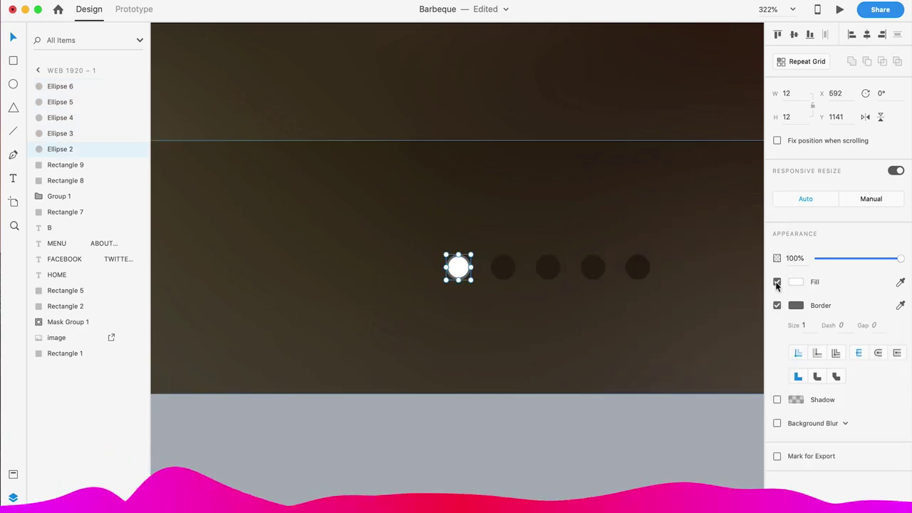
{"action": "scroll", "coordinate": [484, 303], "scroll_direction": "up", "scroll_amount": 5}
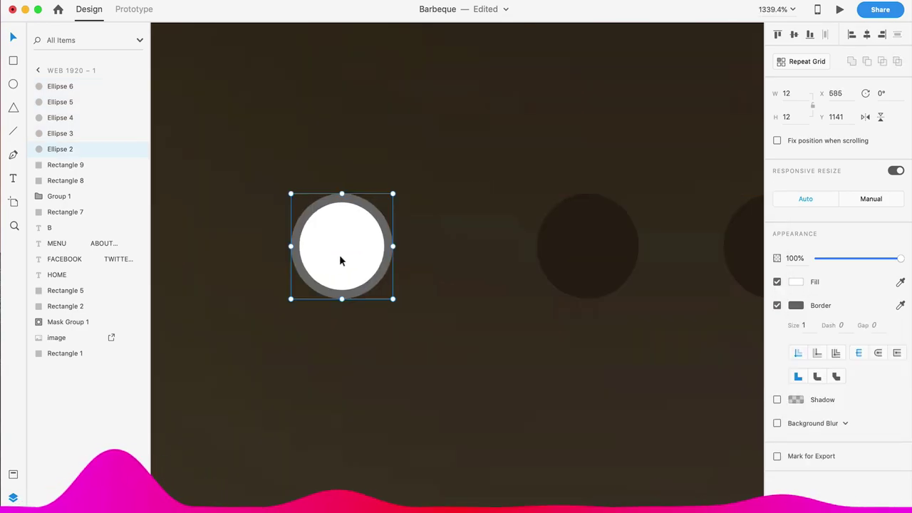
{"action": "key", "text": "r"}
{"action": "left_click_drag", "start_coordinate": [299, 194], "coordinate": [436, 299]}
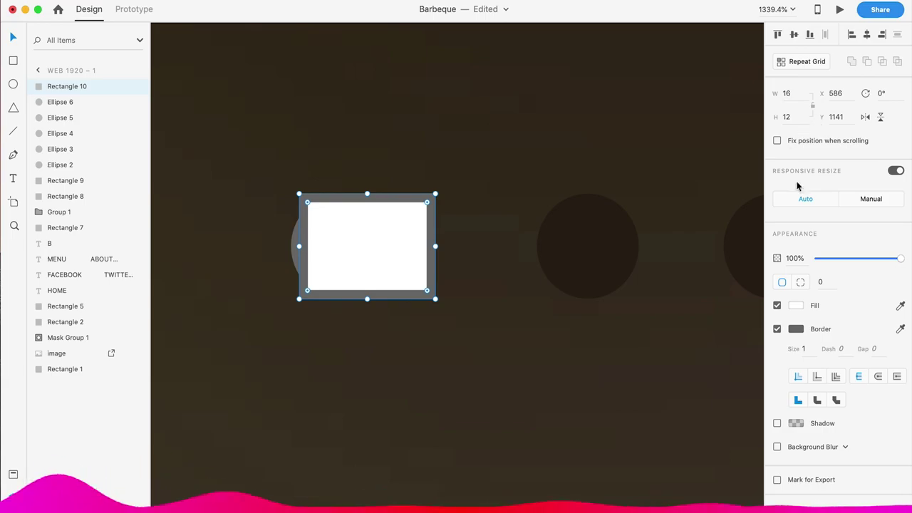
{"action": "left_click_drag", "start_coordinate": [307, 203], "coordinate": [370, 264]}
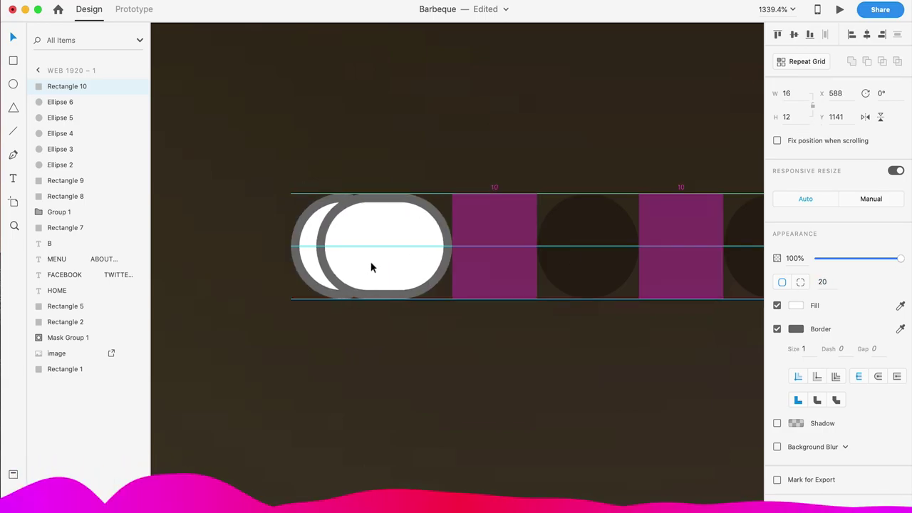
{"action": "left_click", "coordinate": [322, 247]}
{"action": "left_click", "coordinate": [366, 246]}
{"action": "left_click_drag", "start_coordinate": [316, 247], "coordinate": [287, 249]}
Step: Fill the pill indicator yellow #FFD971 and fit the whole artboard in view
{"action": "key", "text": "super+1"}
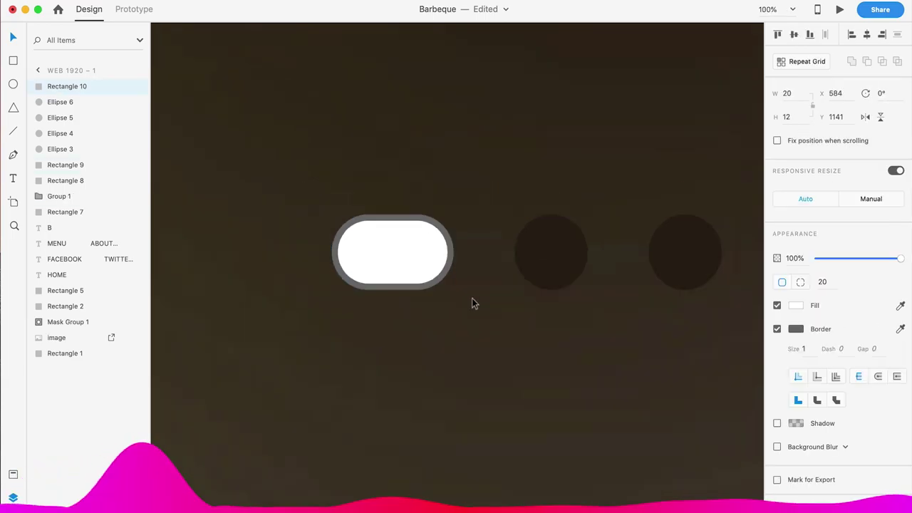
{"action": "key", "text": "super+minus"}
{"action": "key", "text": "Escape"}
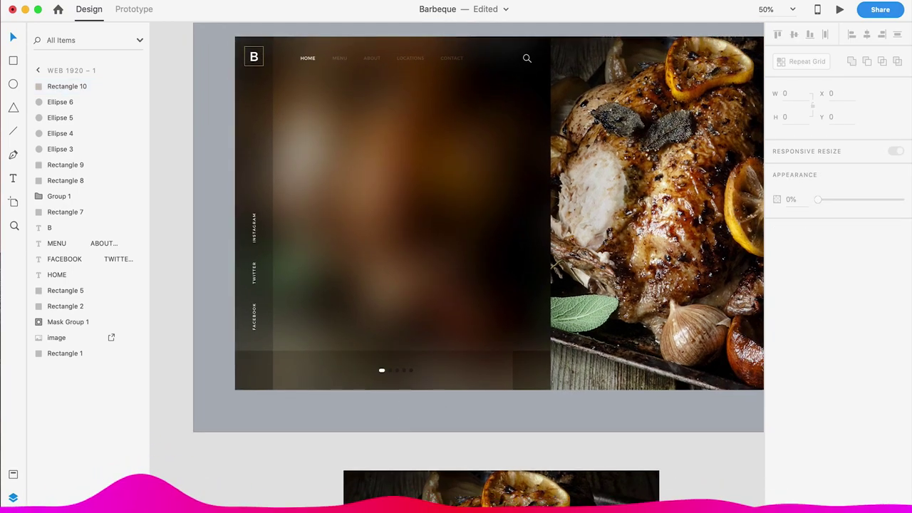
{"action": "left_click", "coordinate": [382, 370]}
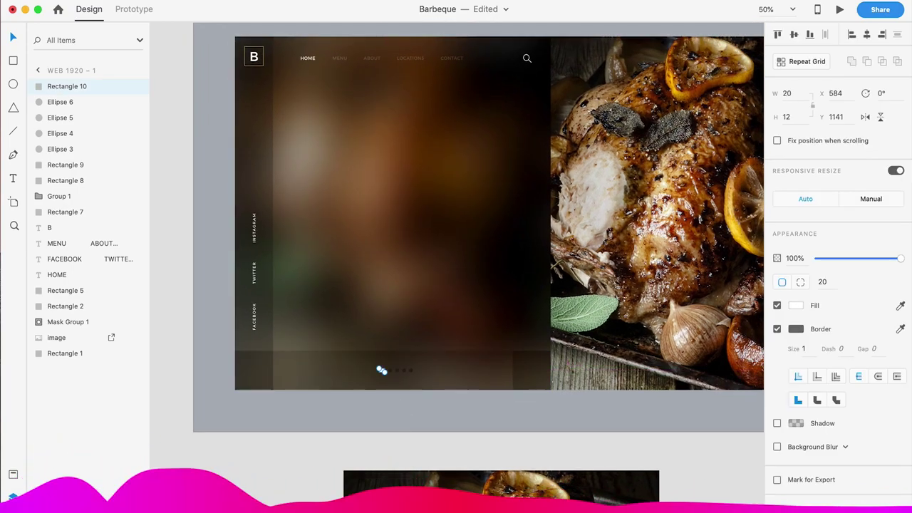
{"action": "key", "text": "super+3"}
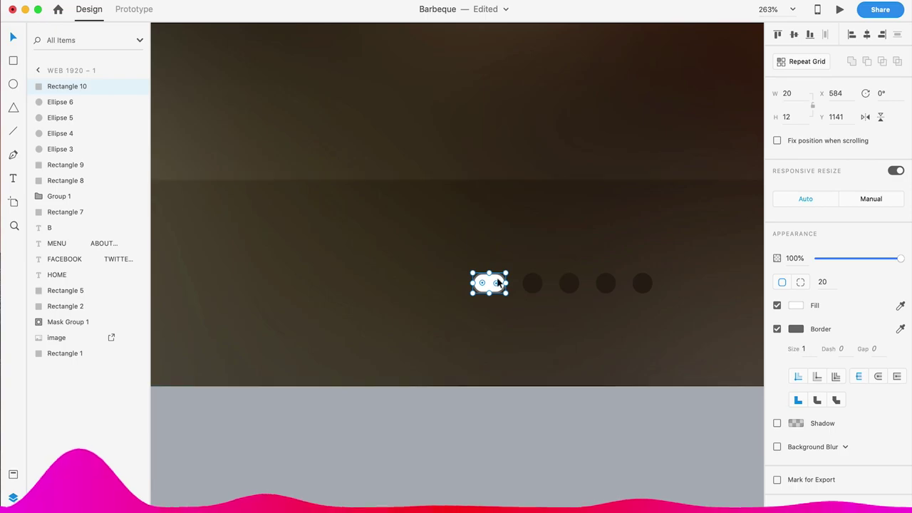
{"action": "key", "text": "super+alt+v"}
{"action": "left_click", "coordinate": [795, 305]}
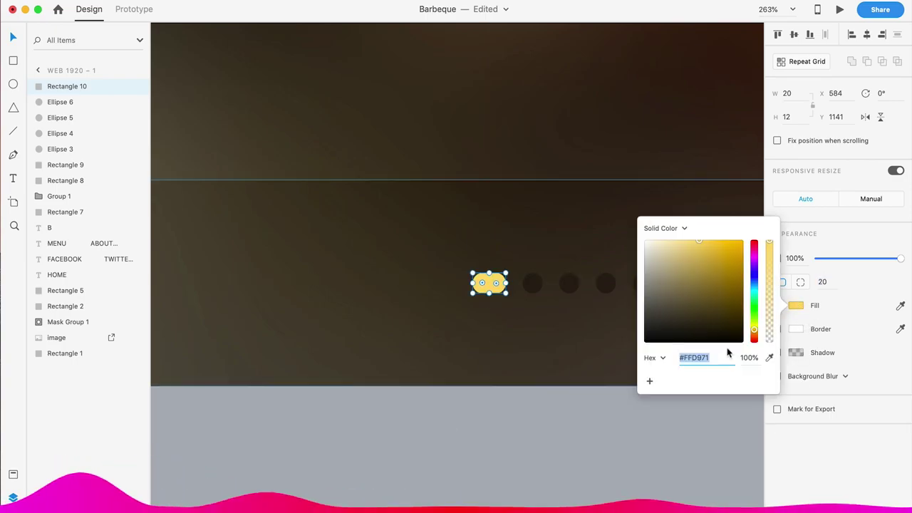
{"action": "left_click", "coordinate": [495, 442]}
{"action": "key", "text": "super+0"}
Step: Check the B logo frame's border colour and pan around the artboard
{"action": "left_click_drag", "start_coordinate": [437, 241], "coordinate": [439, 250]}
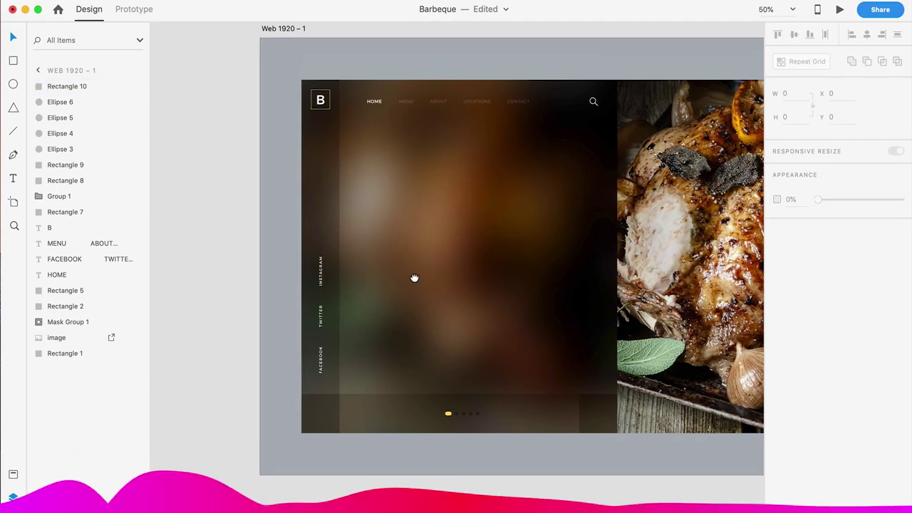
{"action": "left_click", "coordinate": [319, 119]}
{"action": "left_click", "coordinate": [776, 383]}
{"action": "left_click", "coordinate": [530, 481]}
{"action": "scroll", "coordinate": [499, 456], "scroll_direction": "down", "scroll_amount": 3}
{"action": "scroll", "coordinate": [469, 437], "scroll_direction": "right", "scroll_amount": 3}
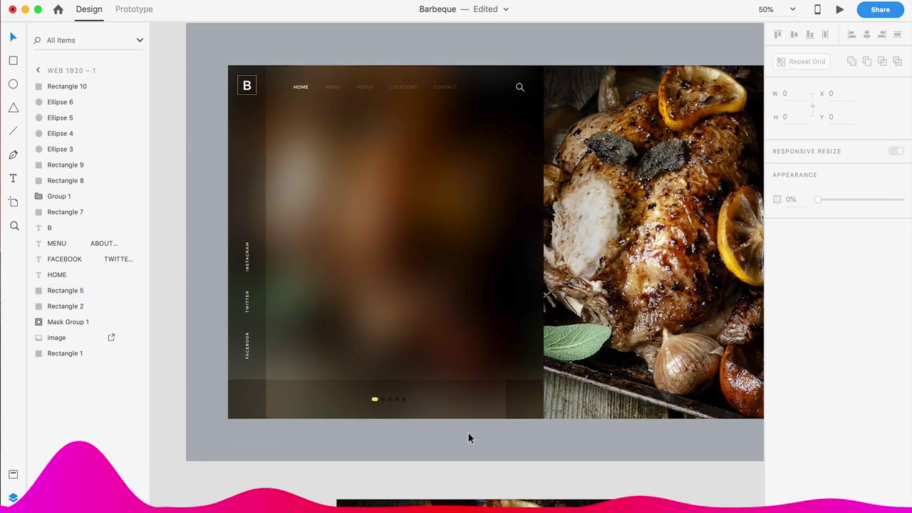
{"action": "scroll", "coordinate": [468, 438], "scroll_direction": "right", "scroll_amount": 1}
{"action": "scroll", "coordinate": [483, 427], "scroll_direction": "down", "scroll_amount": 2}
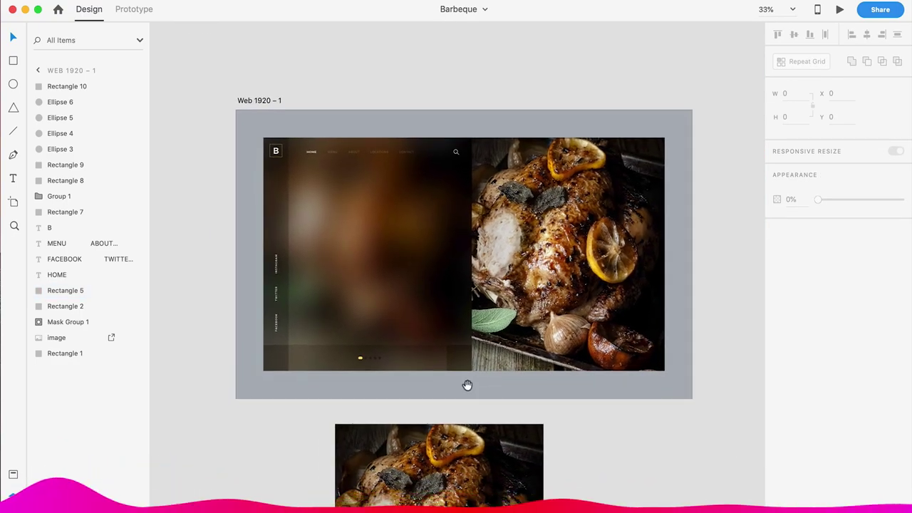
{"action": "scroll", "coordinate": [466, 384], "scroll_direction": "up", "scroll_amount": 5}
Step: Draw the next-arrow chevron with a size-4 stroke, round caps and round joins
{"action": "key", "text": "p"}
{"action": "left_click", "coordinate": [512, 292]}
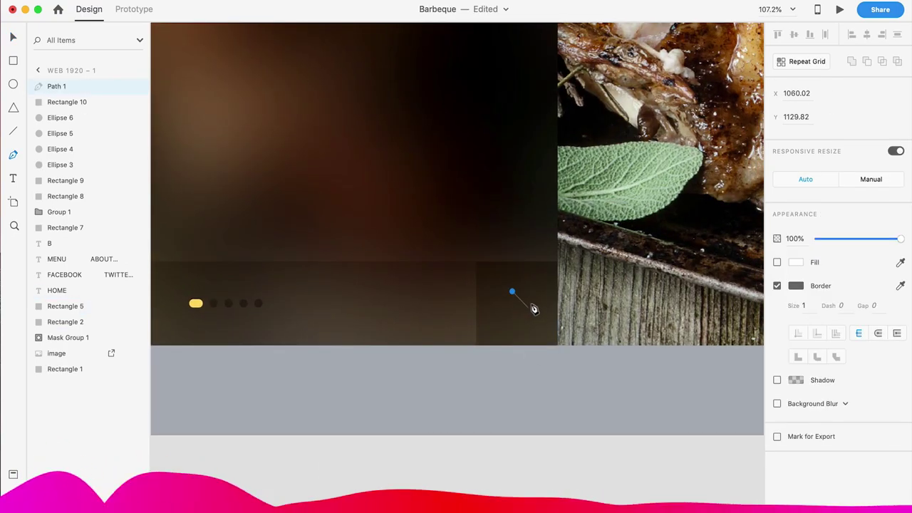
{"action": "key", "text": "Escape"}
{"action": "scroll", "coordinate": [524, 316], "scroll_direction": "up", "scroll_amount": 5}
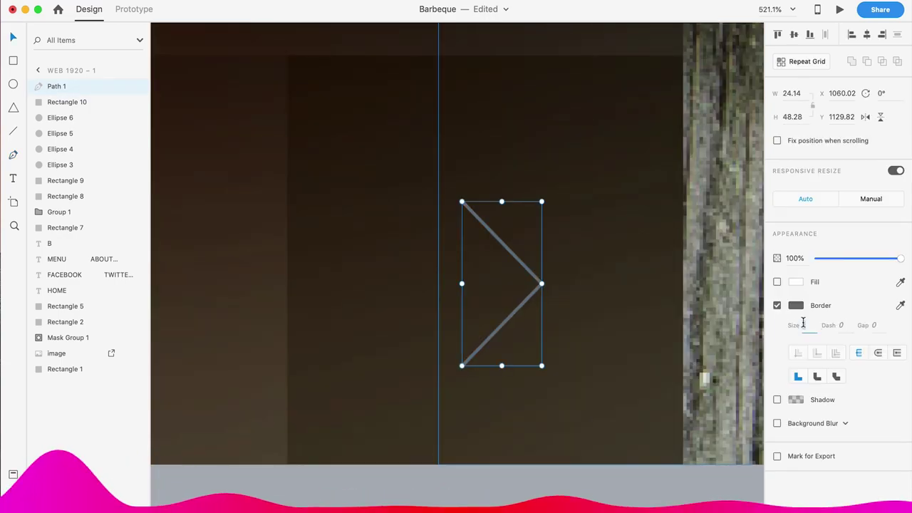
{"action": "type", "text": "4"}
{"action": "left_click", "coordinate": [877, 353]}
{"action": "left_click", "coordinate": [817, 376]}
{"action": "key", "text": "Return"}
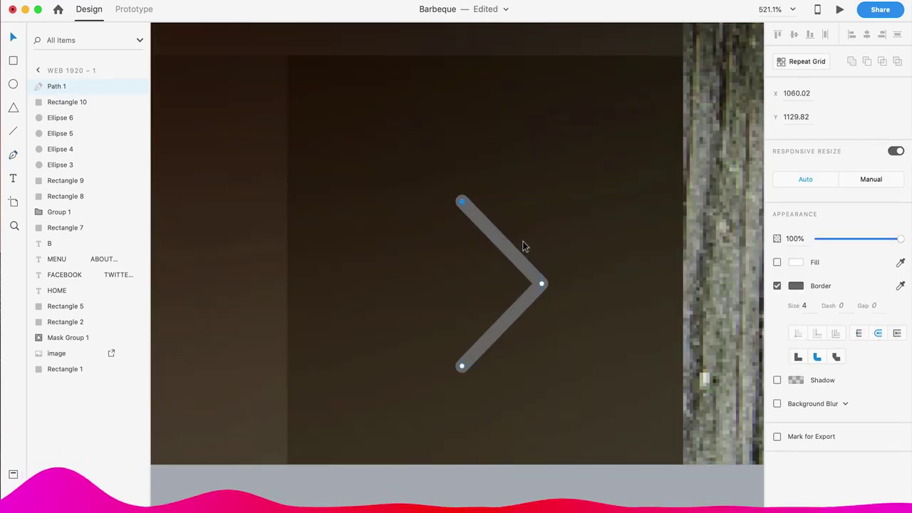
{"action": "key", "text": "Escape"}
Step: Centre the chevron in its box, colour it white and nudge it right
{"action": "left_click", "coordinate": [65, 180], "text": "shift"}
{"action": "left_click", "coordinate": [866, 34]}
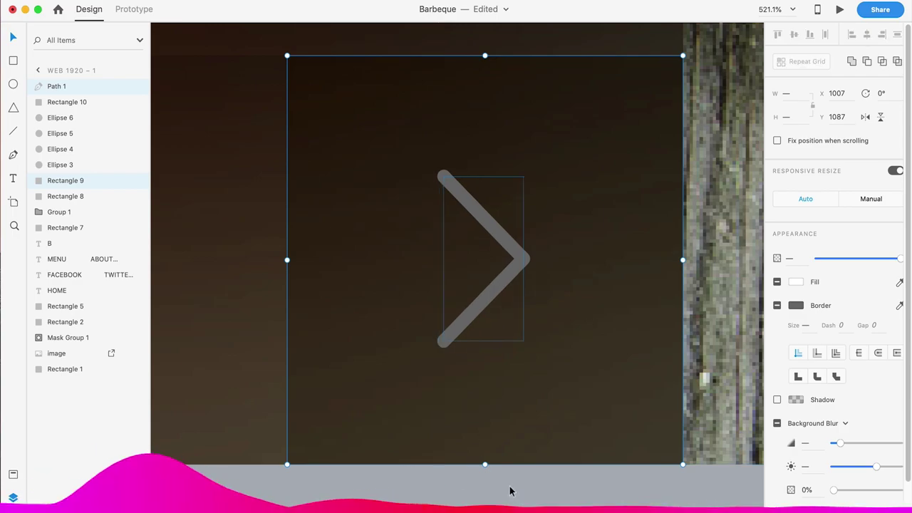
{"action": "left_click", "coordinate": [796, 305]}
{"action": "left_click_drag", "start_coordinate": [659, 314], "coordinate": [625, 223]}
{"action": "left_click", "coordinate": [495, 244]}
{"action": "left_click", "coordinate": [498, 243]}
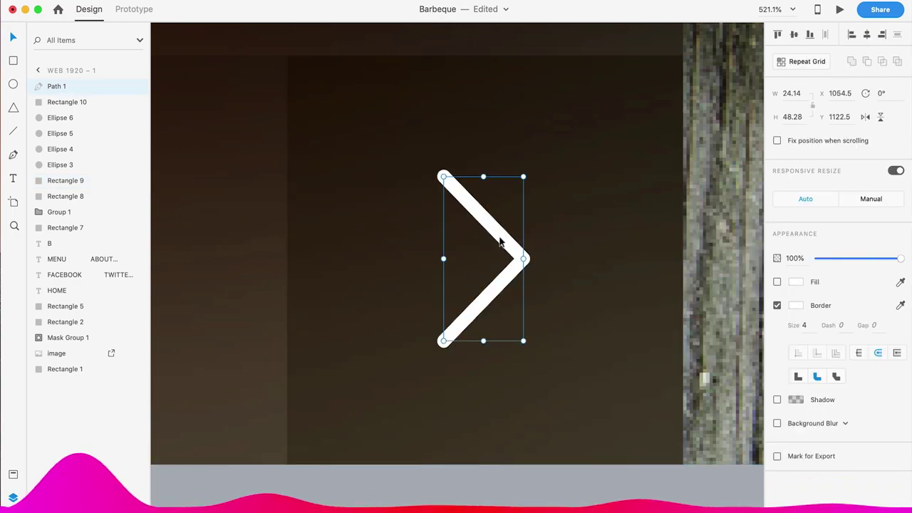
{"action": "key", "text": "Right"}
{"action": "key", "text": "Right"}
Step: Paste a copy of the arrow as the back arrow at the bar's left end
{"action": "scroll", "coordinate": [442, 300], "scroll_direction": "down", "scroll_amount": 5}
{"action": "scroll", "coordinate": [395, 350], "scroll_direction": "up", "scroll_amount": 3}
{"action": "scroll", "coordinate": [489, 293], "scroll_direction": "up", "scroll_amount": 2}
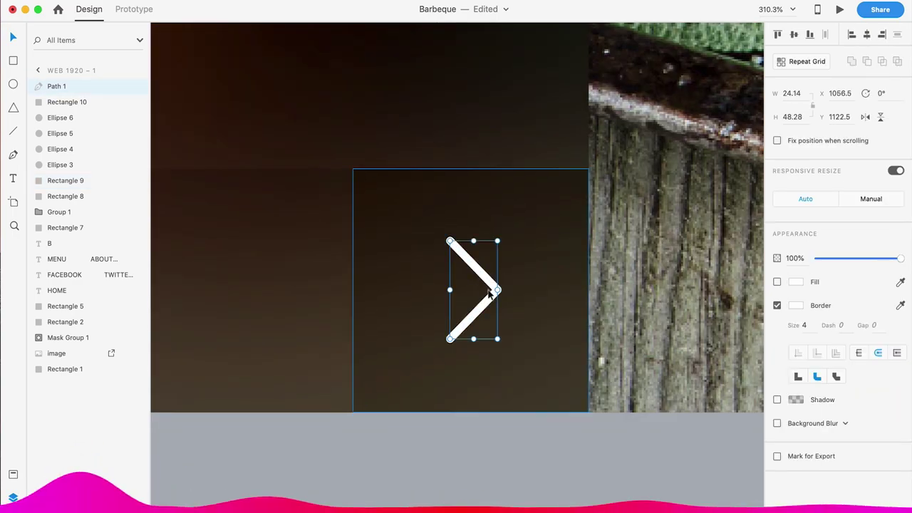
{"action": "scroll", "coordinate": [532, 384], "scroll_direction": "down", "scroll_amount": 10}
{"action": "key", "text": "Escape"}
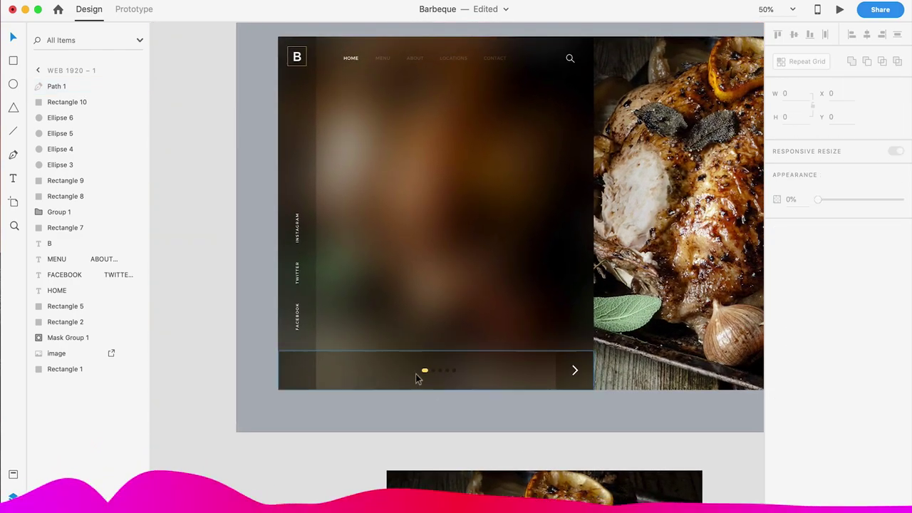
{"action": "key", "text": "ctrl+v"}
{"action": "scroll", "coordinate": [299, 367], "scroll_direction": "up", "scroll_amount": 5}
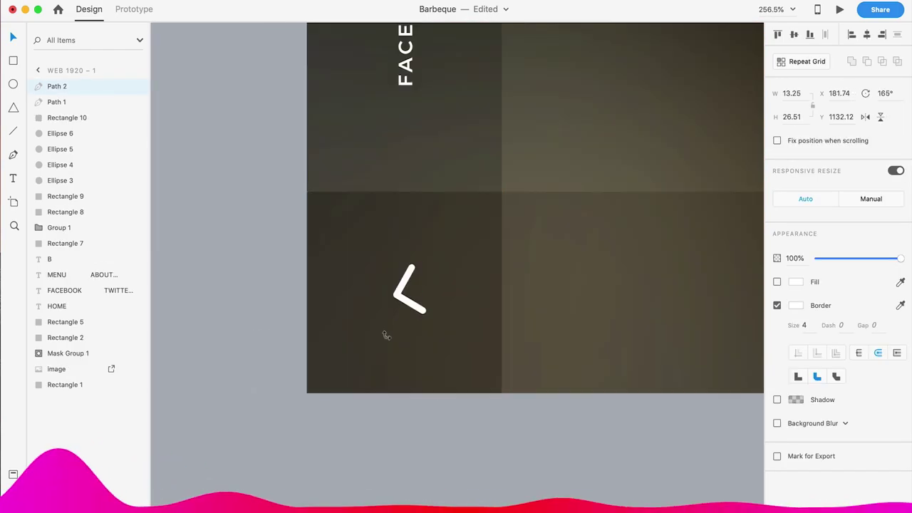
{"action": "key", "text": "Left"}
{"action": "key", "text": "Left"}
{"action": "scroll", "coordinate": [443, 372], "scroll_direction": "down", "scroll_amount": 10}
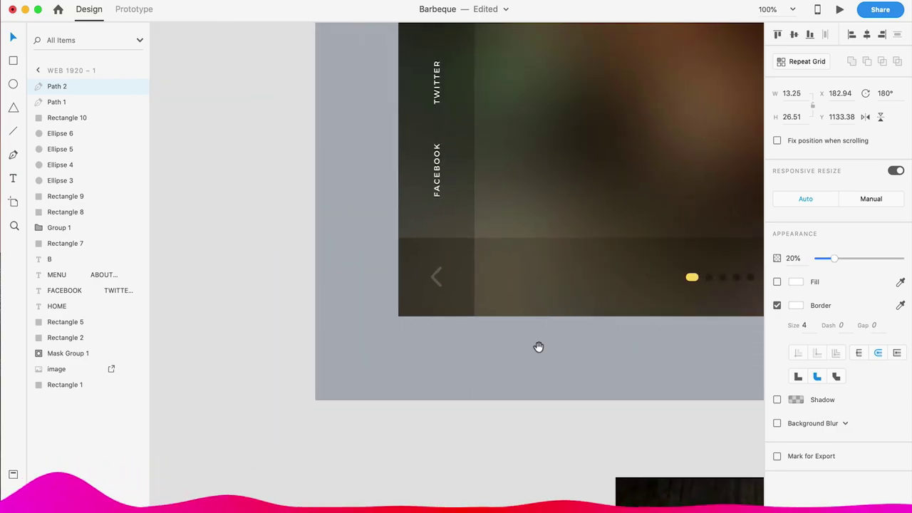
{"action": "left_click", "coordinate": [413, 417]}
Step: Save the document with both slider arrows in place
{"action": "key", "text": "ctrl+s"}
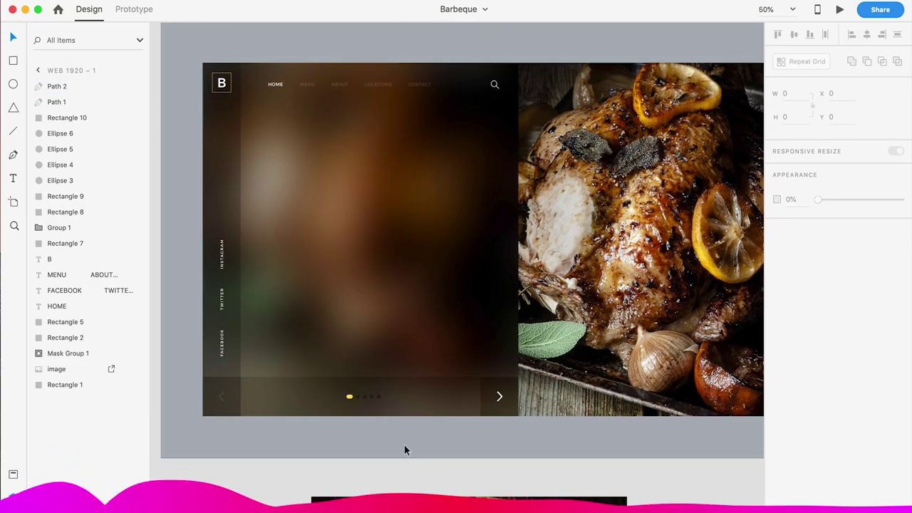
{"action": "scroll", "coordinate": [362, 334], "scroll_direction": "left", "scroll_amount": 2}
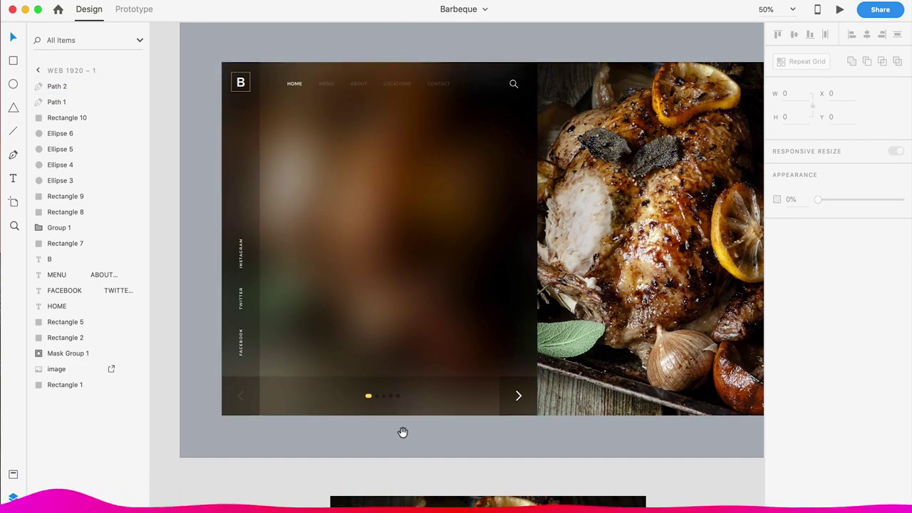
{"action": "scroll", "coordinate": [305, 432], "scroll_direction": "up", "scroll_amount": 1}
{"action": "scroll", "coordinate": [303, 430], "scroll_direction": "right", "scroll_amount": 5}
{"action": "scroll", "coordinate": [302, 429], "scroll_direction": "up", "scroll_amount": 2}
{"action": "scroll", "coordinate": [359, 400], "scroll_direction": "left", "scroll_amount": 2}
{"action": "scroll", "coordinate": [359, 399], "scroll_direction": "down", "scroll_amount": 2}
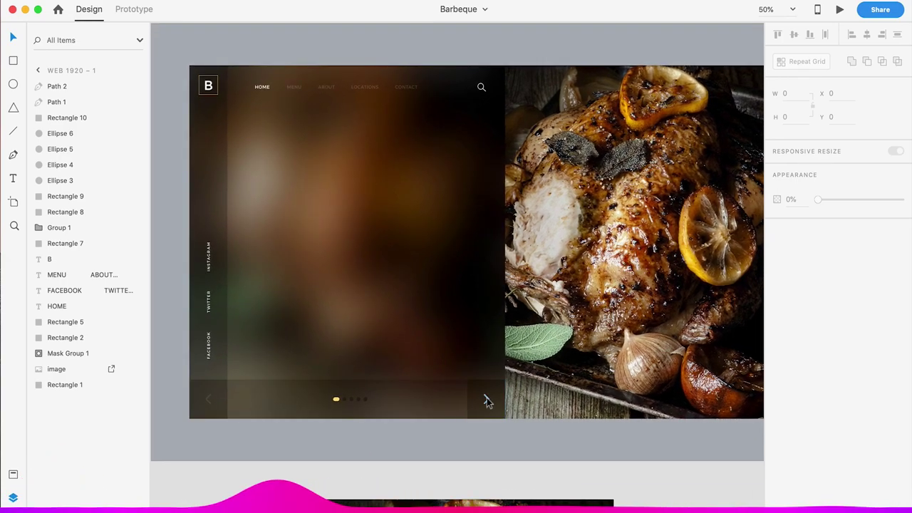
Step: Select both arrows to check their stroke thickness
{"action": "left_click", "coordinate": [486, 399]}
{"action": "left_click", "coordinate": [207, 399], "text": "shift"}
{"action": "left_click", "coordinate": [805, 325]}
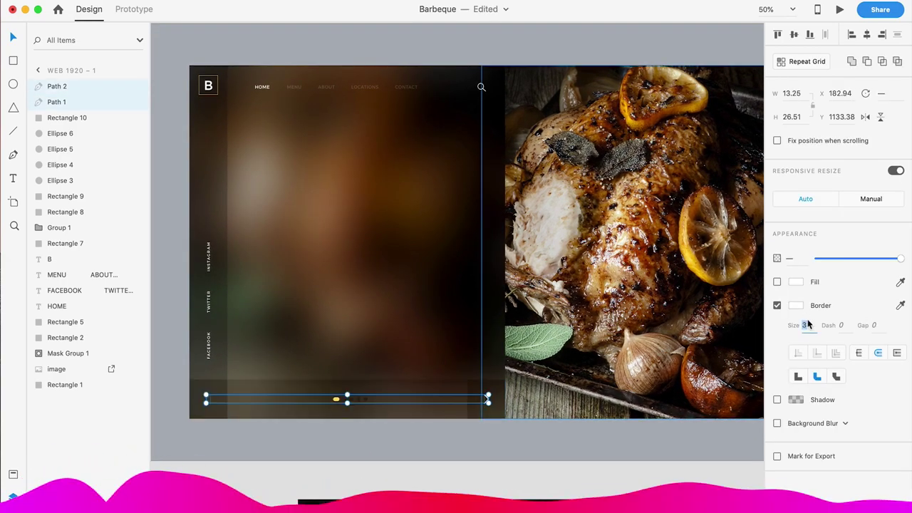
{"action": "left_click", "coordinate": [450, 432]}
{"action": "scroll", "coordinate": [456, 453], "scroll_direction": "up", "scroll_amount": 2}
{"action": "scroll", "coordinate": [456, 453], "scroll_direction": "up", "scroll_amount": 3}
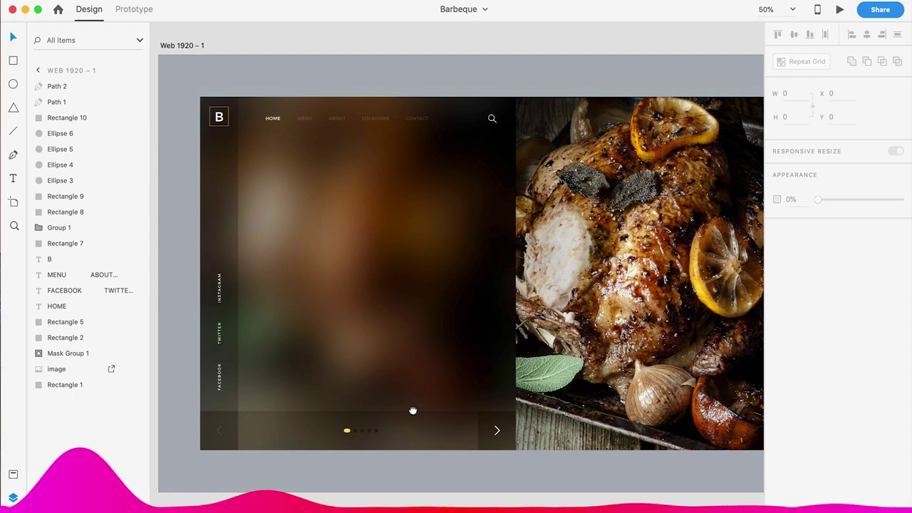
{"action": "scroll", "coordinate": [414, 409], "scroll_direction": "left", "scroll_amount": 2}
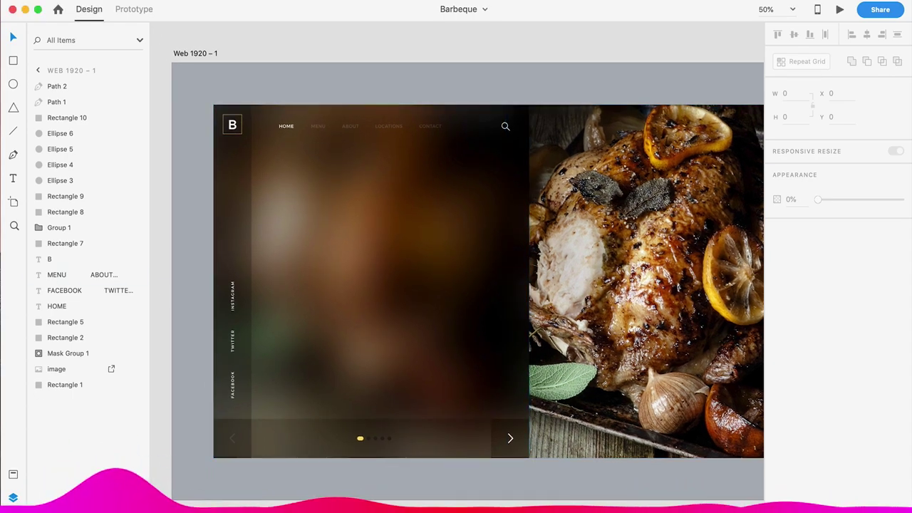
Step: Start a new text box on the dark panel and save the document
{"action": "left_click", "coordinate": [359, 221]}
{"action": "key", "text": "t"}
{"action": "left_click", "coordinate": [313, 211]}
{"action": "type", "text": "BARBEQUE"}
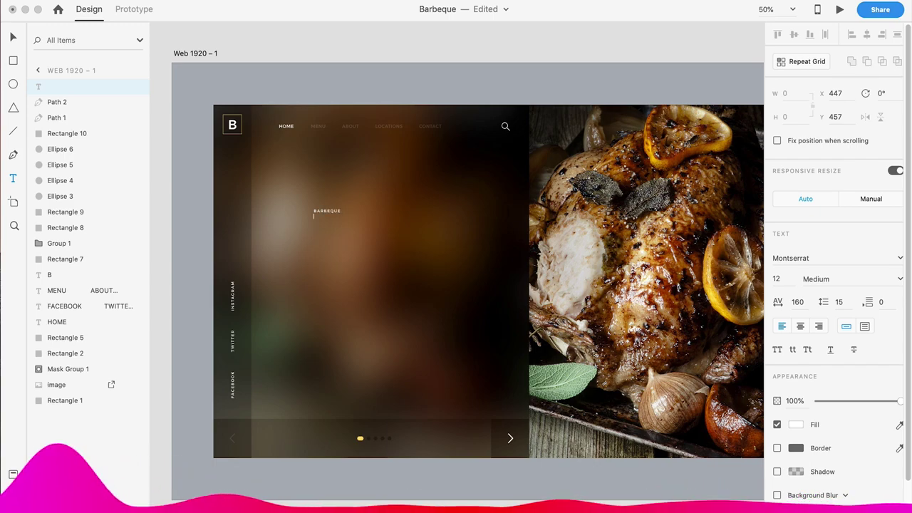
{"action": "type", "text": "ic"}
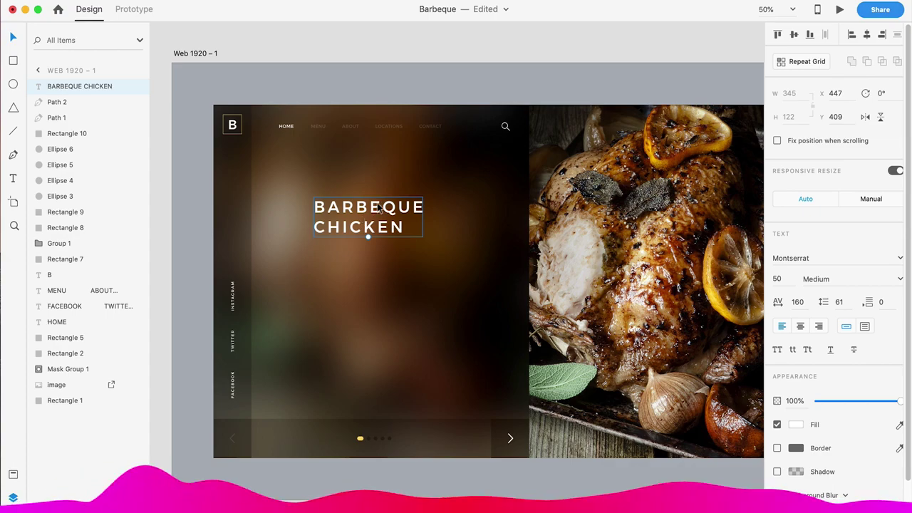
{"action": "key", "text": "ctrl+s"}
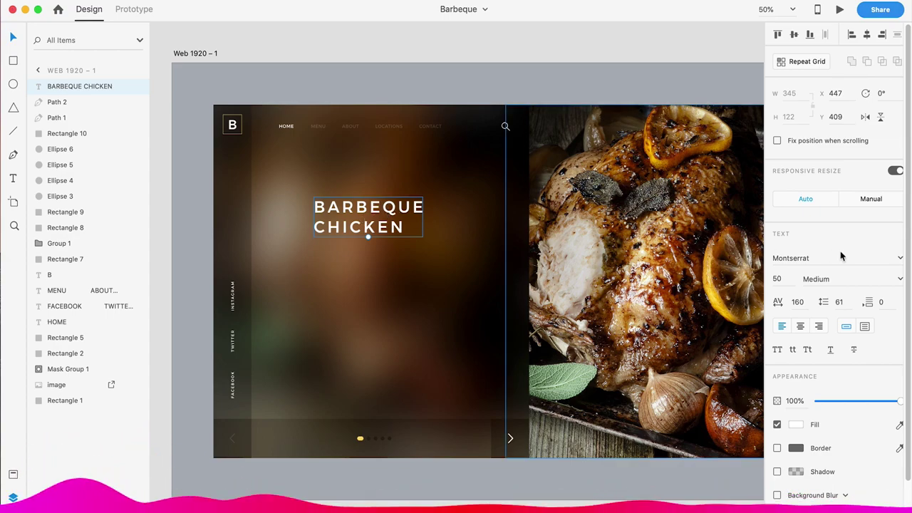
{"action": "type", "text": "But"}
Step: Style the headline in Butler with letter spacing 20, size 50 and 240 line height
{"action": "key", "text": "Return"}
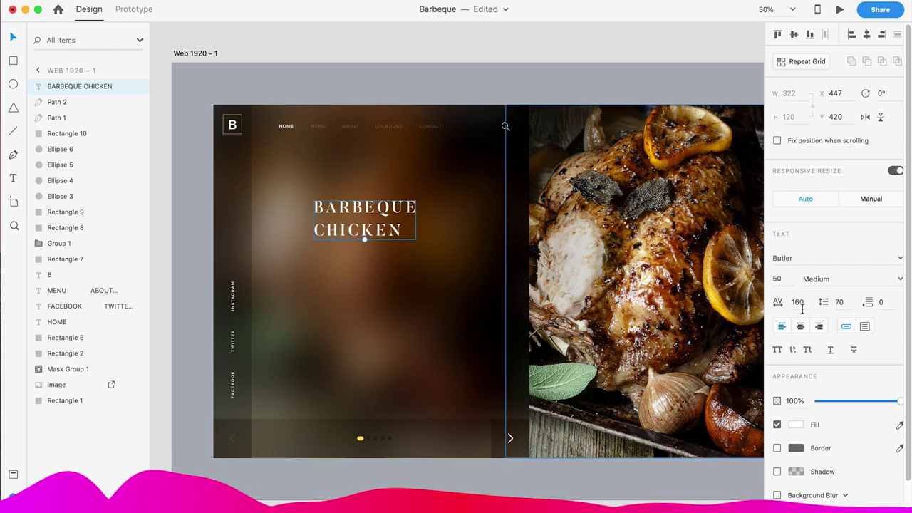
{"action": "type", "text": "0"}
{"action": "key", "text": "Return"}
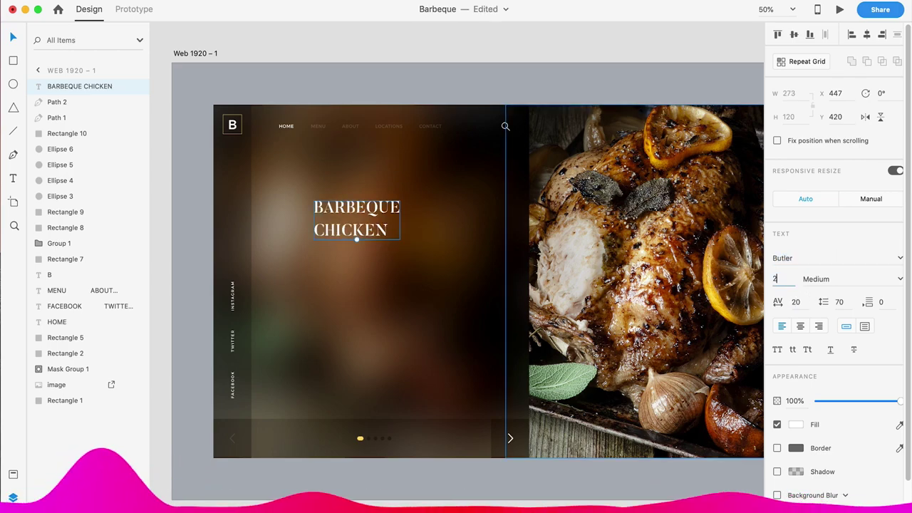
{"action": "type", "text": "50"}
{"action": "key", "text": "Return"}
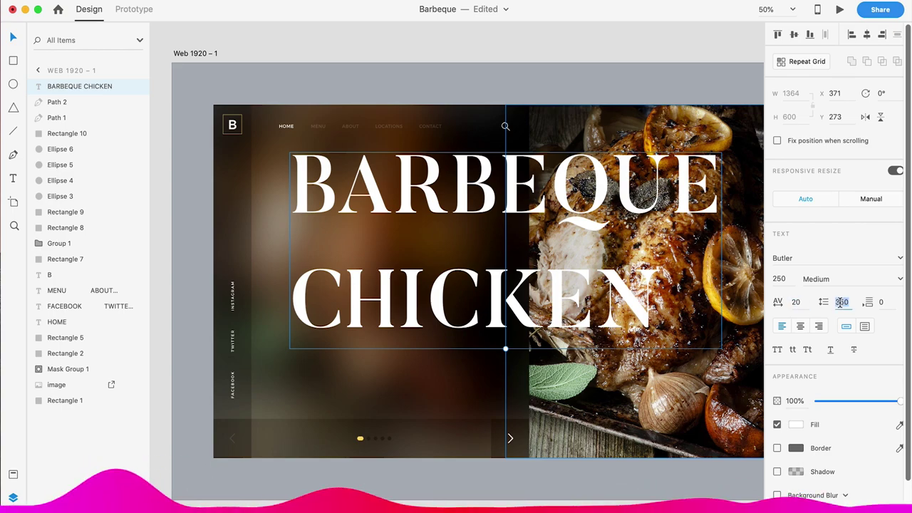
{"action": "type", "text": "240"}
{"action": "key", "text": "Return"}
Step: Resize the headline to 180 with a 190 line height and nudge it slightly left
{"action": "left_click", "coordinate": [779, 278]}
{"action": "type", "text": "210"}
{"action": "key", "text": "Return"}
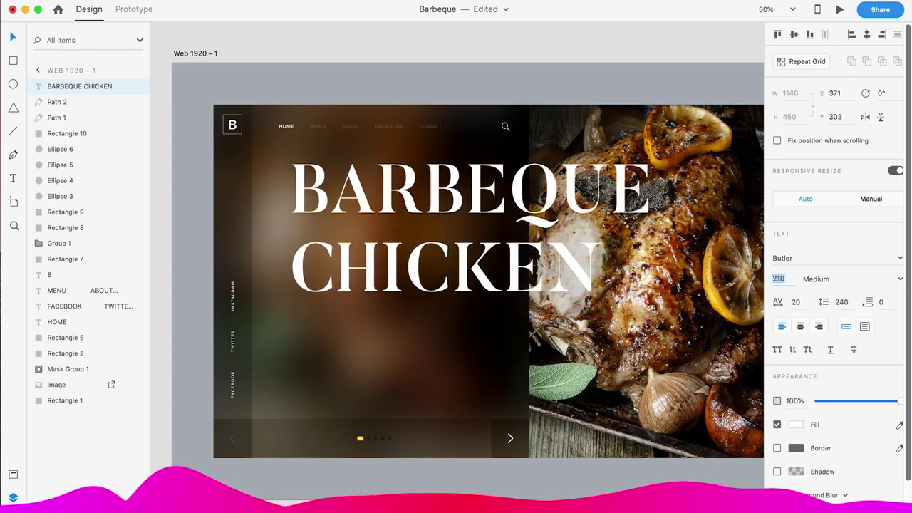
{"action": "type", "text": "180"}
{"action": "key", "text": "Return"}
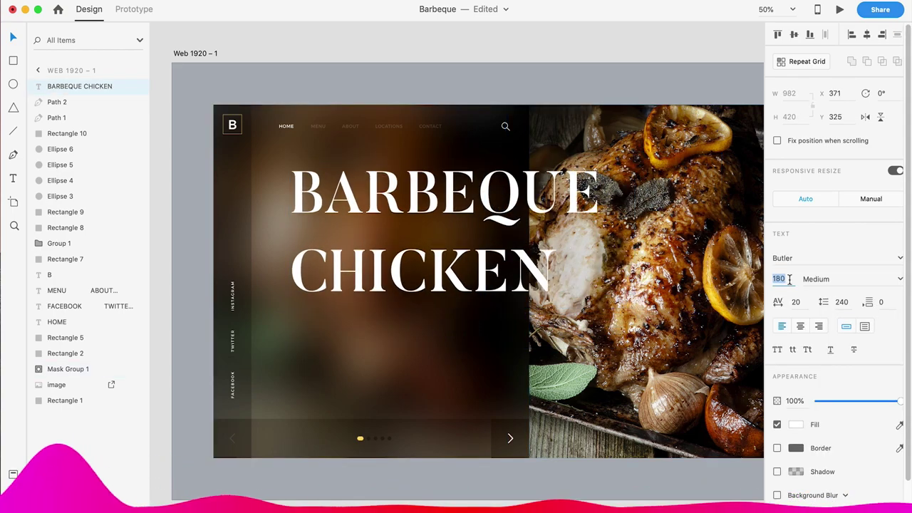
{"action": "type", "text": "190"}
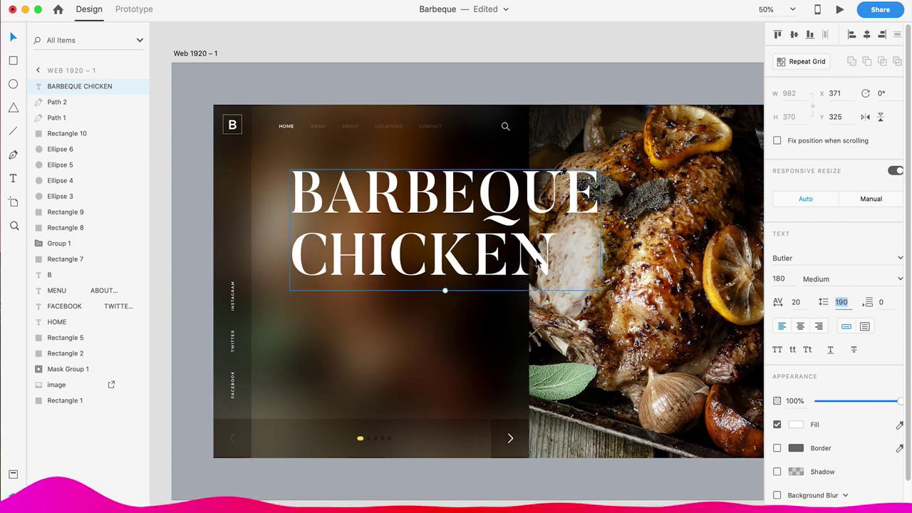
{"action": "key", "text": "Return"}
{"action": "left_click_drag", "start_coordinate": [388, 223], "coordinate": [382, 223]}
Step: Select the navigation links, B logo and search icon together, excluding the headline
{"action": "left_click", "coordinate": [289, 126], "text": "shift"}
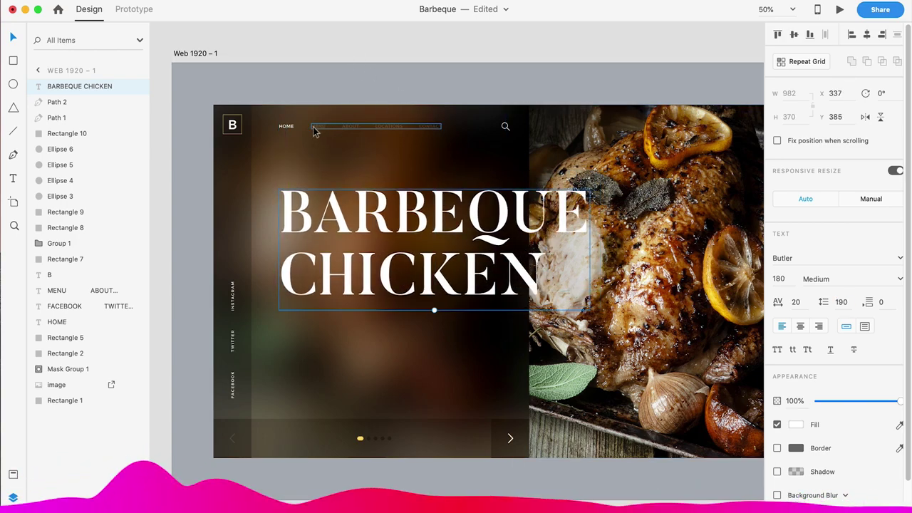
{"action": "left_click", "coordinate": [322, 126], "text": "shift"}
{"action": "left_click", "coordinate": [342, 207], "text": "shift"}
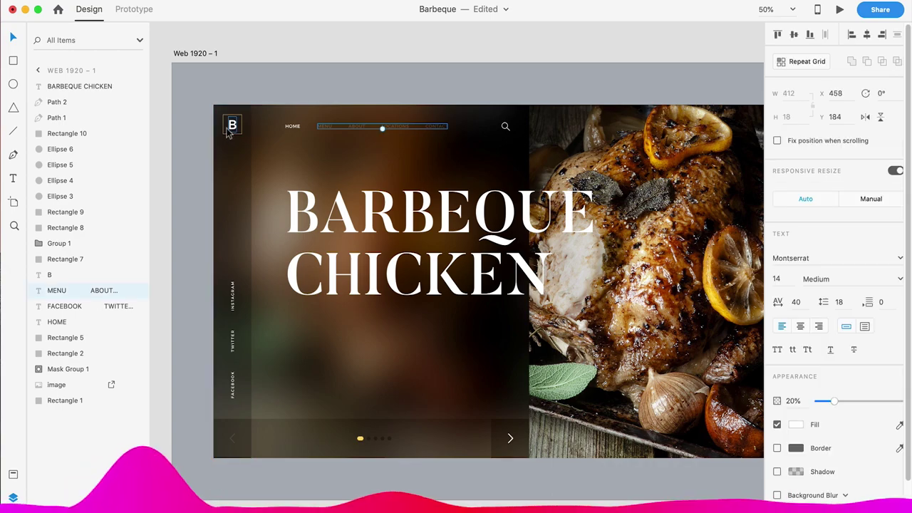
{"action": "left_click", "coordinate": [231, 125], "text": "shift"}
{"action": "left_click", "coordinate": [506, 126], "text": "shift"}
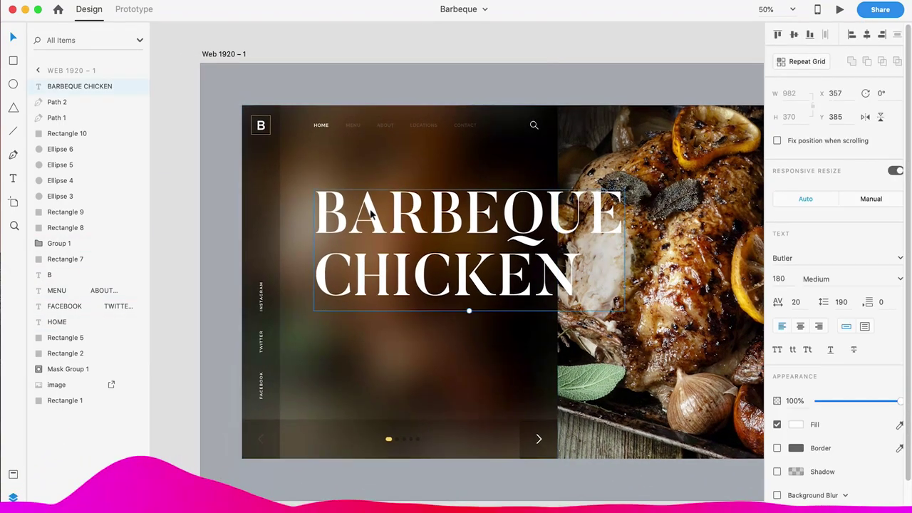
Step: Switch the headline weight to Bold and move the navigation links slightly left
{"action": "left_click", "coordinate": [848, 279]}
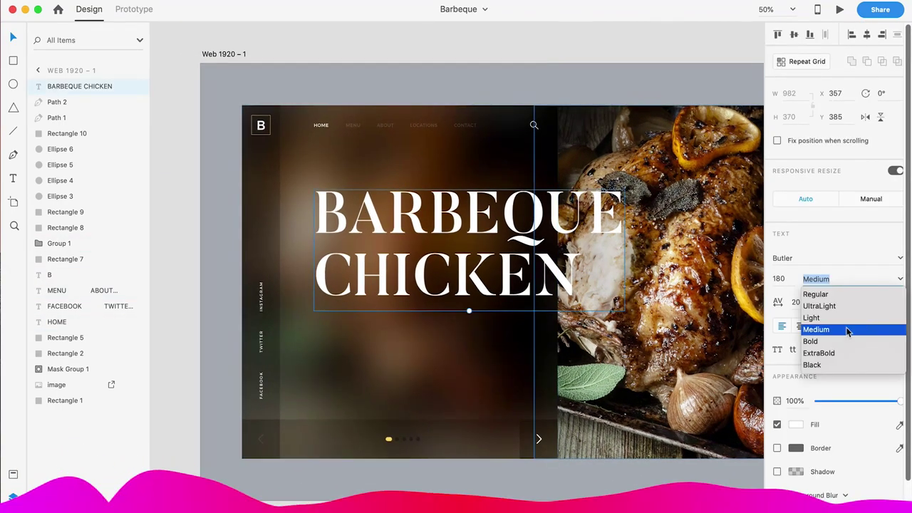
{"action": "left_click", "coordinate": [840, 341]}
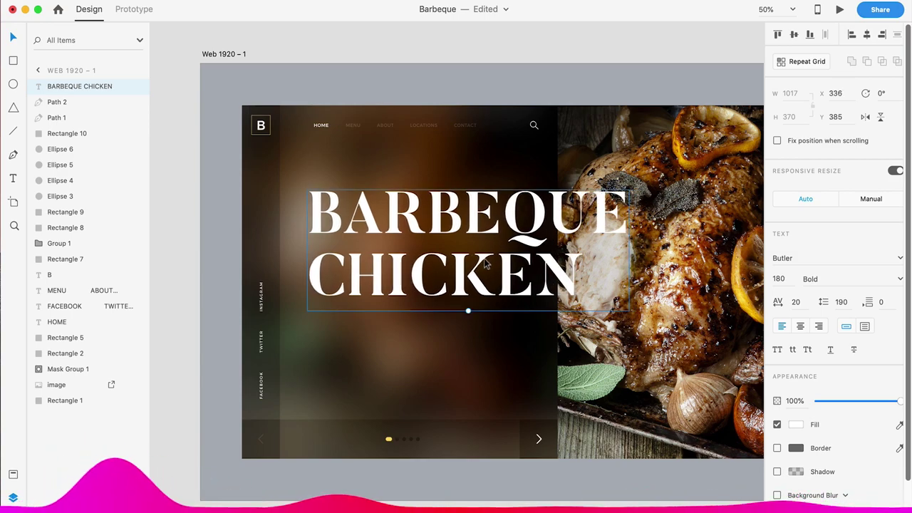
{"action": "left_click", "coordinate": [321, 126]}
{"action": "left_click_drag", "start_coordinate": [353, 126], "coordinate": [345, 132]}
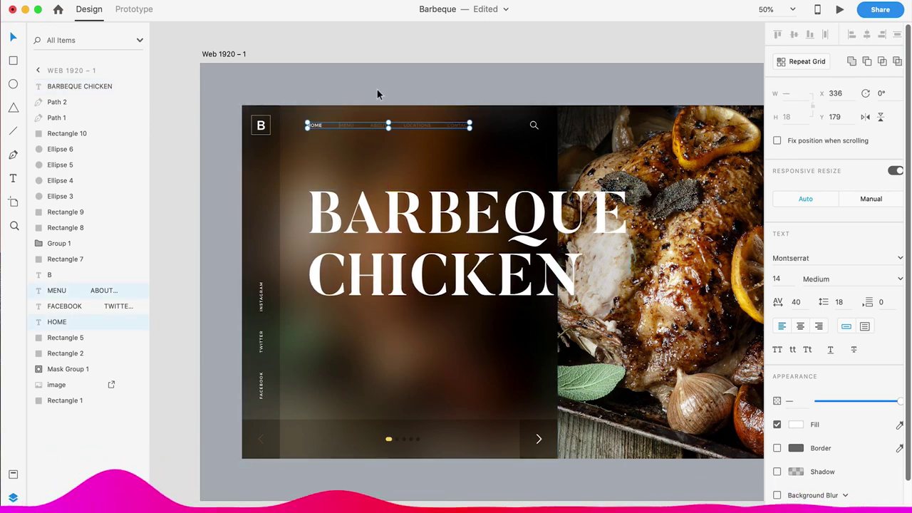
{"action": "left_click", "coordinate": [491, 228]}
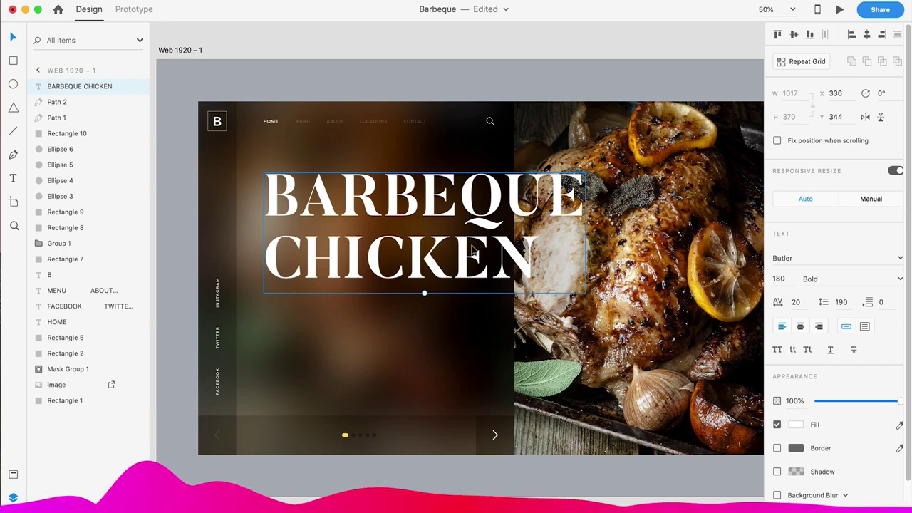
{"action": "scroll", "coordinate": [423, 250], "scroll_direction": "down", "scroll_amount": 3}
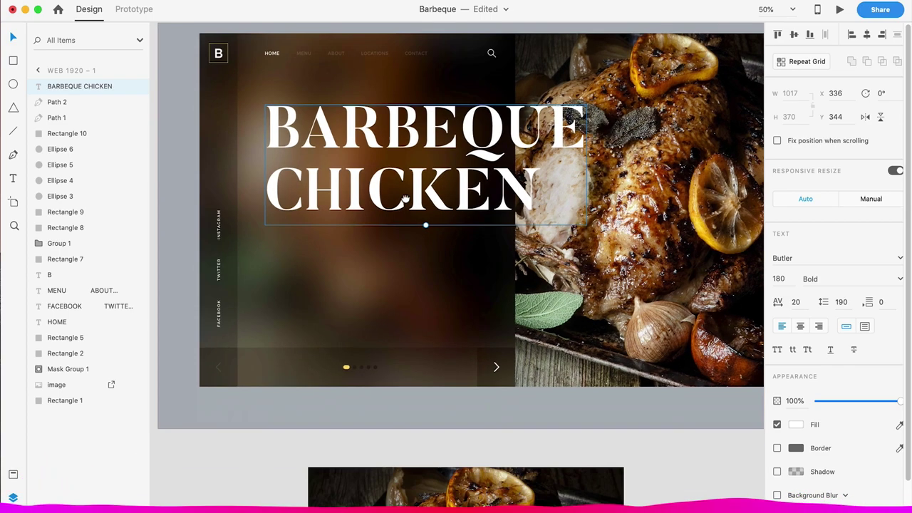
{"action": "left_click", "coordinate": [389, 417]}
{"action": "scroll", "coordinate": [346, 301], "scroll_direction": "up", "scroll_amount": 3}
Step: Bring the whole hero section and its bottom bar into view
{"action": "scroll", "coordinate": [356, 292], "scroll_direction": "left", "scroll_amount": 3}
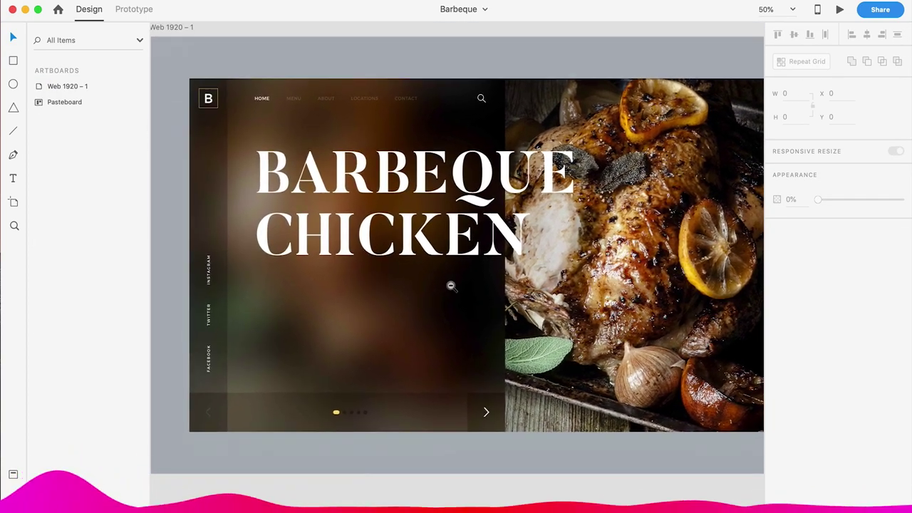
{"action": "scroll", "coordinate": [452, 285], "scroll_direction": "down", "scroll_amount": 5}
{"action": "scroll", "coordinate": [391, 348], "scroll_direction": "up", "scroll_amount": 3}
{"action": "left_click", "coordinate": [346, 308]}
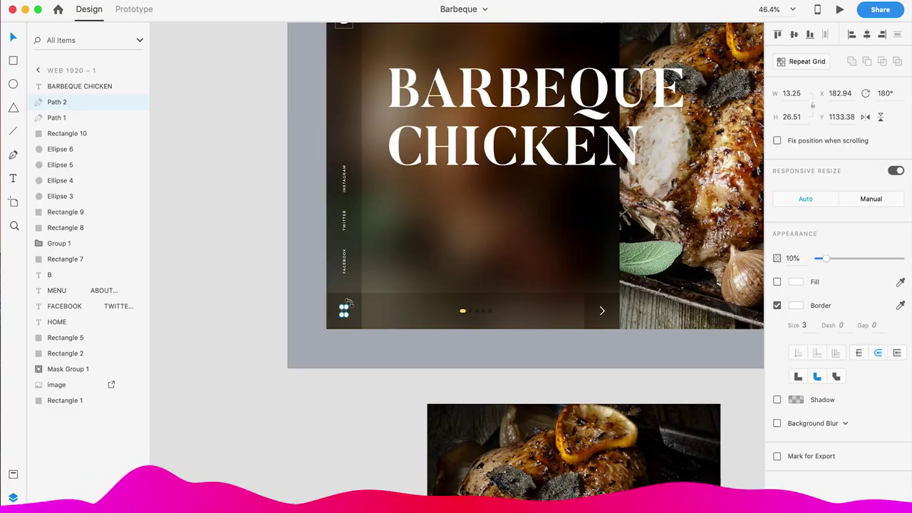
{"action": "left_click", "coordinate": [359, 306]}
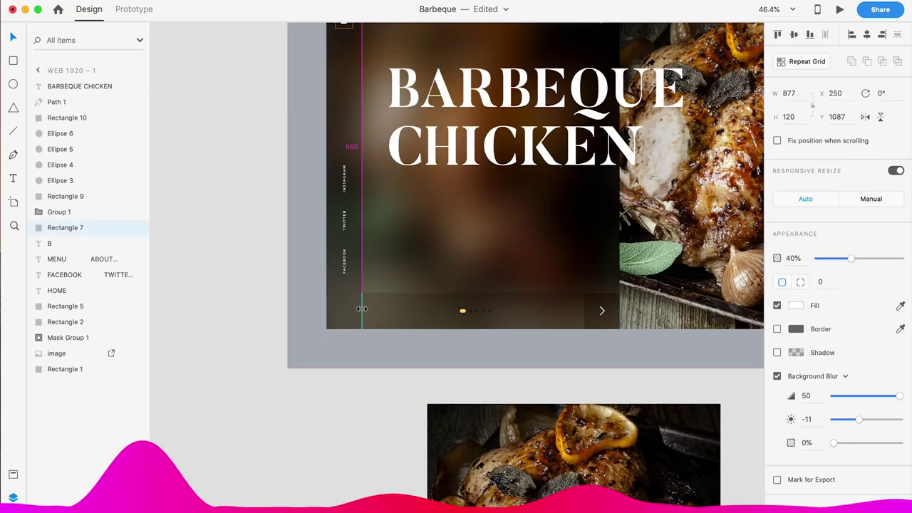
{"action": "left_click", "coordinate": [267, 327]}
{"action": "left_click_drag", "start_coordinate": [310, 275], "coordinate": [266, 316]}
Step: Delete the pager dots from the bottom bar
{"action": "left_click", "coordinate": [301, 294]}
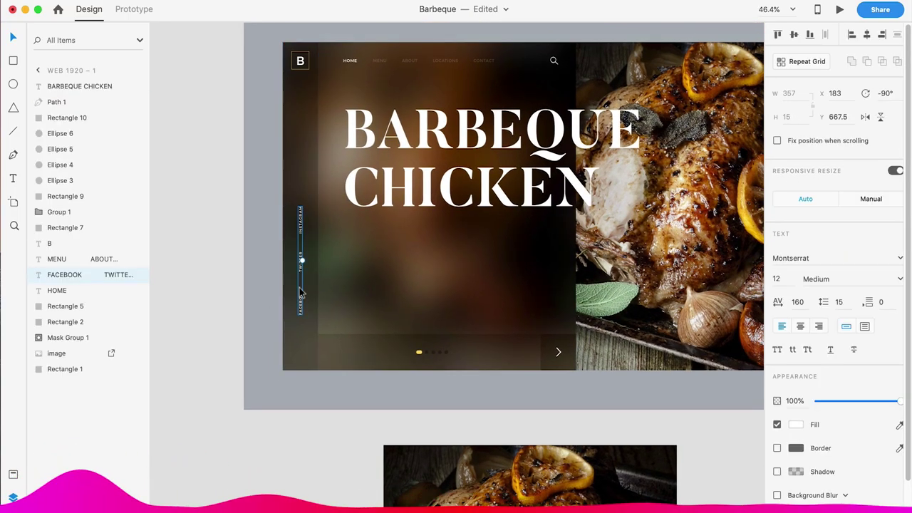
{"action": "scroll", "coordinate": [305, 338], "scroll_direction": "right", "scroll_amount": 3}
{"action": "left_click", "coordinate": [309, 362]}
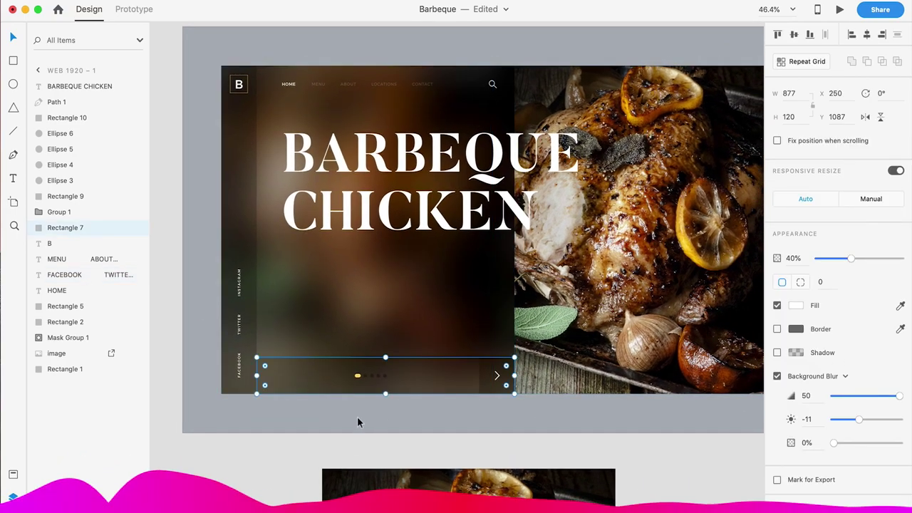
{"action": "left_click_drag", "start_coordinate": [357, 416], "coordinate": [330, 405]}
{"action": "left_click", "coordinate": [364, 376]}
{"action": "key", "text": "Delete"}
Step: Fill the bottom bar with the saved yellow at 100% opacity, no blur, width 757
{"action": "left_click", "coordinate": [796, 305]}
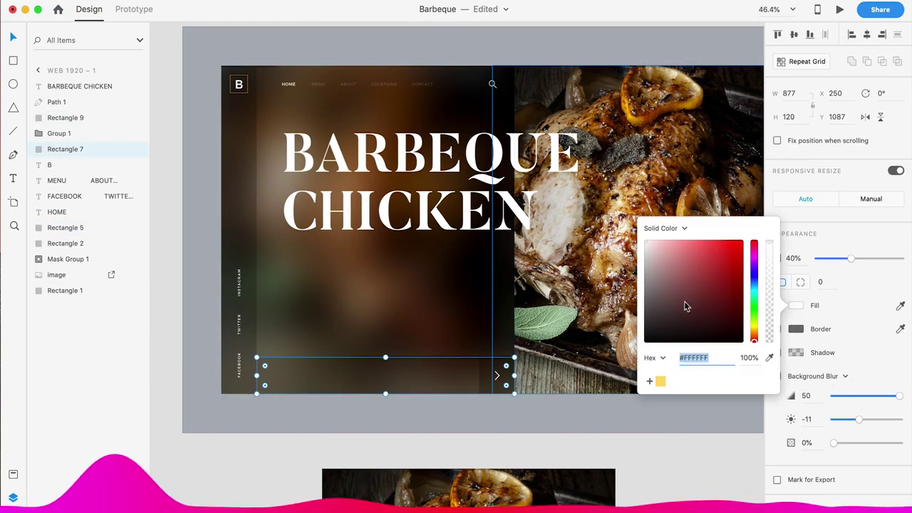
{"action": "left_click", "coordinate": [513, 417]}
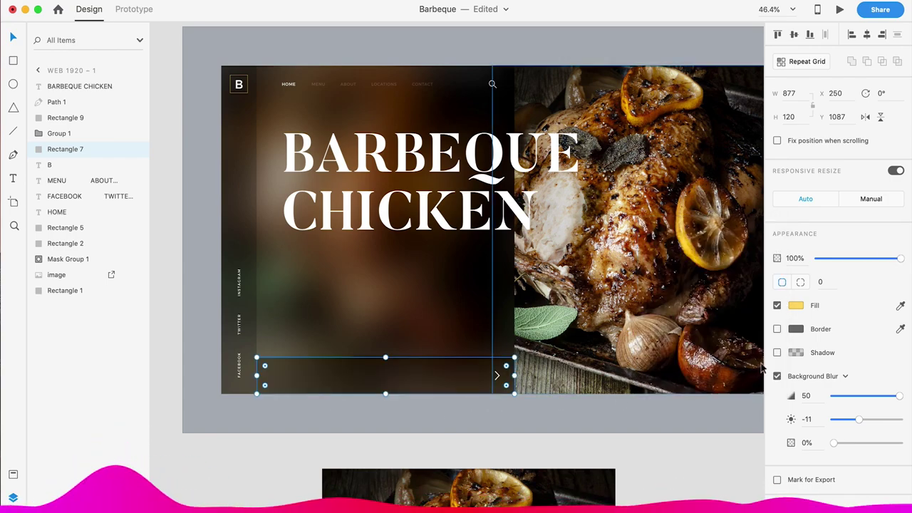
{"action": "left_click", "coordinate": [776, 375]}
{"action": "left_click", "coordinate": [499, 375]}
{"action": "left_click", "coordinate": [458, 375]}
{"action": "left_click_drag", "start_coordinate": [514, 376], "coordinate": [479, 376]}
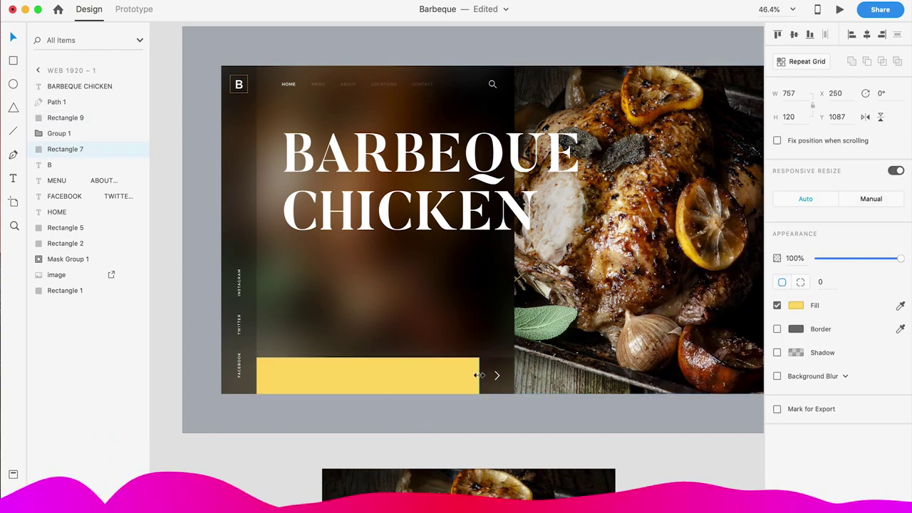
{"action": "scroll", "coordinate": [470, 384], "scroll_direction": "up", "scroll_amount": 5}
{"action": "scroll", "coordinate": [629, 358], "scroll_direction": "down", "scroll_amount": 2}
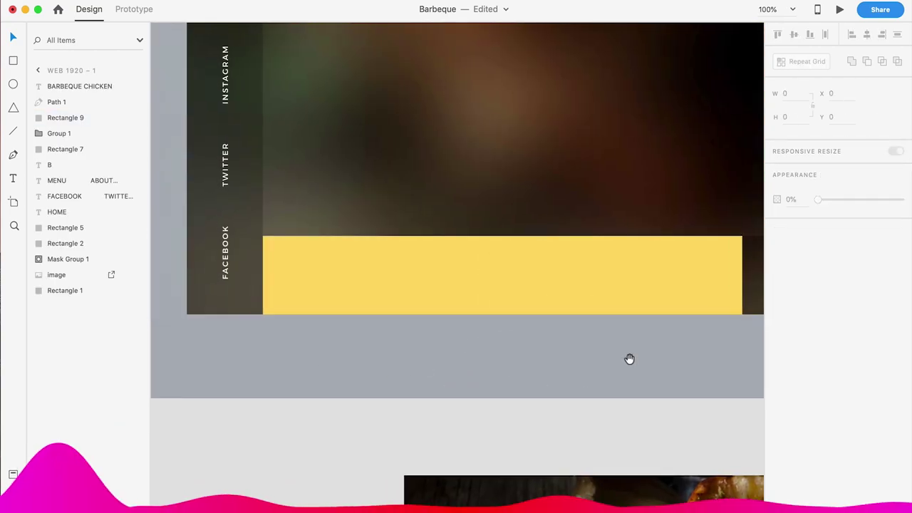
{"action": "left_click", "coordinate": [232, 277]}
{"action": "left_click", "coordinate": [403, 375]}
Step: Turn off Rectangle 10's background blur and give it a near-black solid fill
{"action": "scroll", "coordinate": [427, 356], "scroll_direction": "right", "scroll_amount": 8}
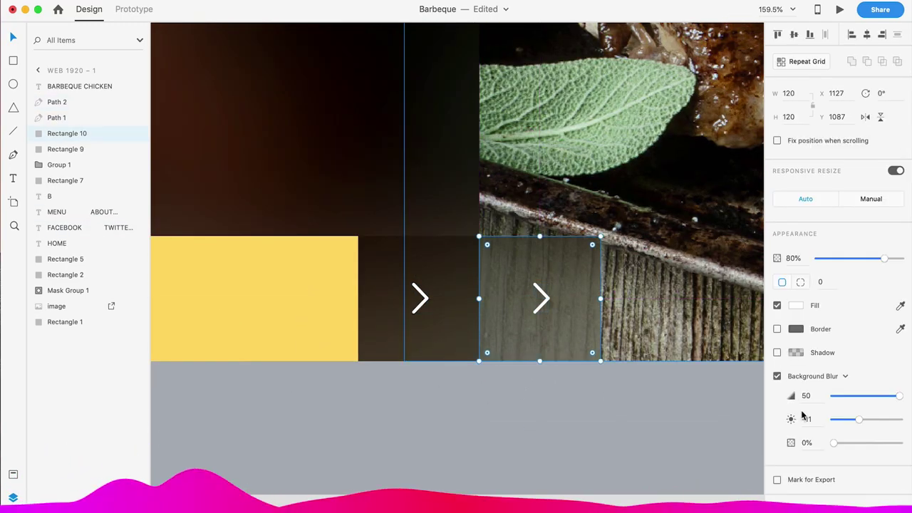
{"action": "left_click", "coordinate": [777, 375]}
{"action": "left_click", "coordinate": [796, 305]}
{"action": "left_click_drag", "start_coordinate": [684, 321], "coordinate": [619, 344]}
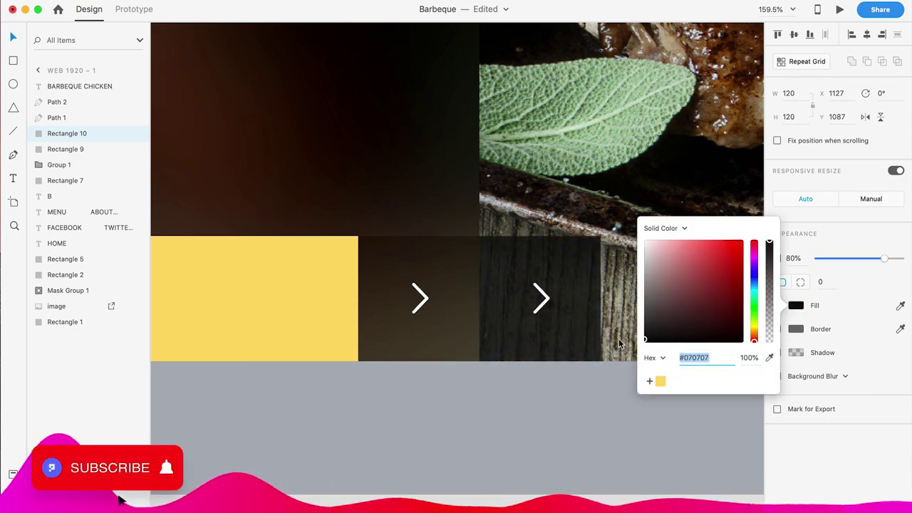
{"action": "left_click_drag", "start_coordinate": [754, 341], "coordinate": [754, 335]}
{"action": "left_click_drag", "start_coordinate": [694, 293], "coordinate": [709, 302]}
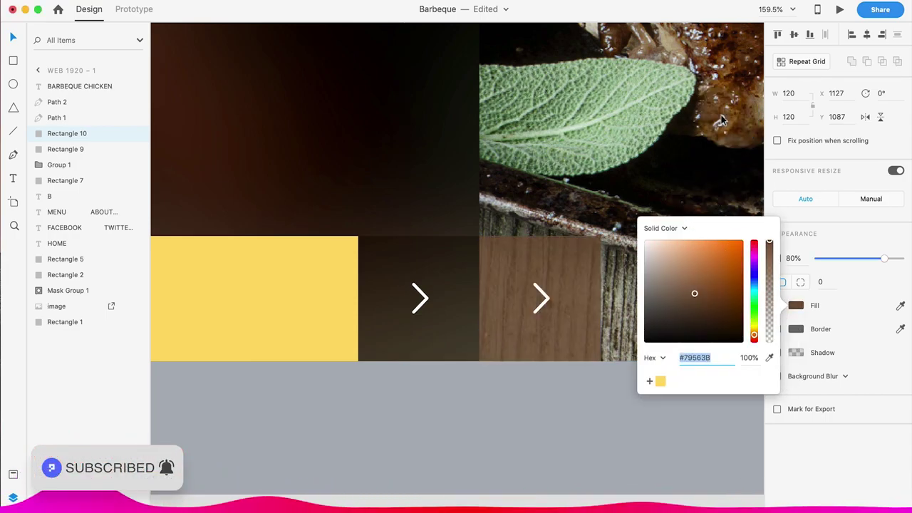
{"action": "left_click_drag", "start_coordinate": [754, 335], "coordinate": [753, 324]}
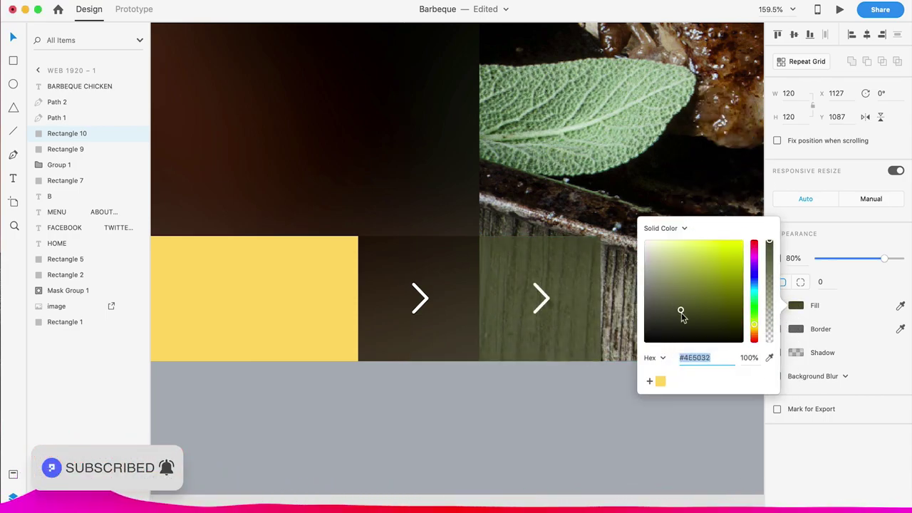
{"action": "left_click_drag", "start_coordinate": [682, 311], "coordinate": [669, 333]}
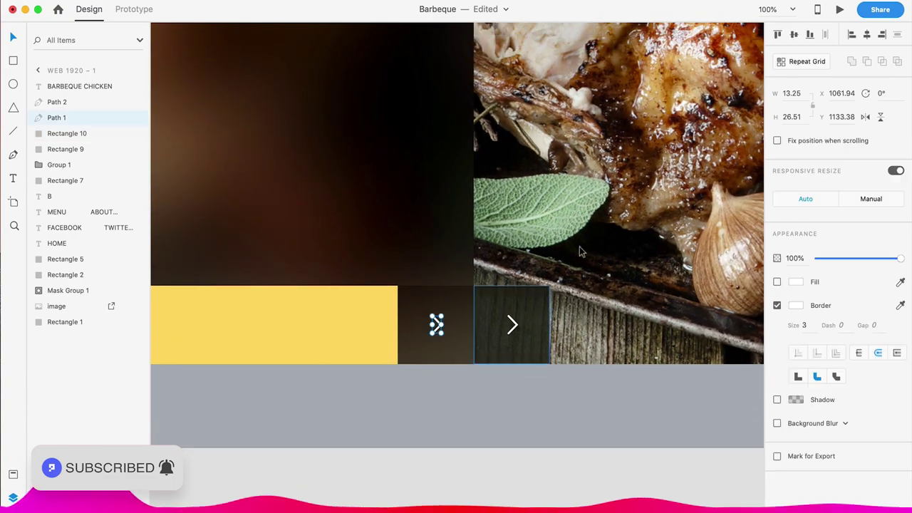
Step: Check the arrow button and chicken photo beside the yellow bar
{"action": "key", "text": "Escape"}
{"action": "scroll", "coordinate": [489, 391], "scroll_direction": "down", "scroll_amount": 5}
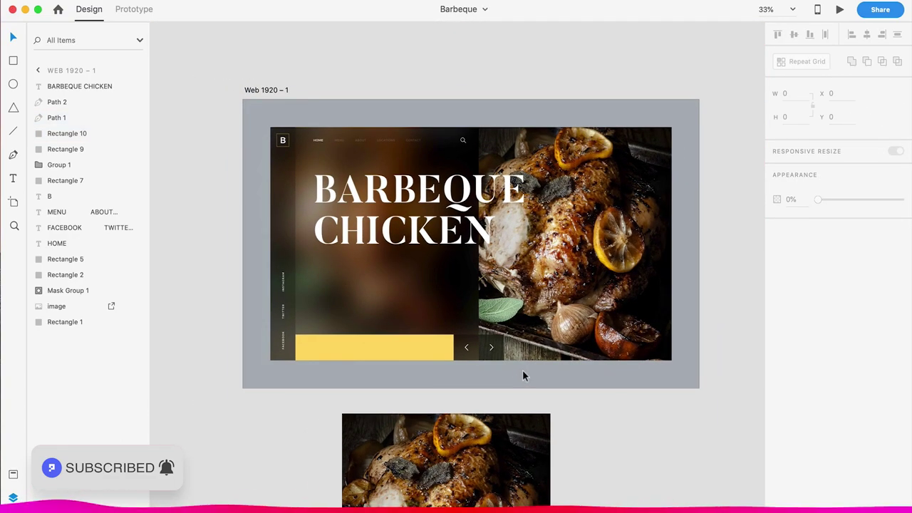
{"action": "left_click", "coordinate": [466, 347]}
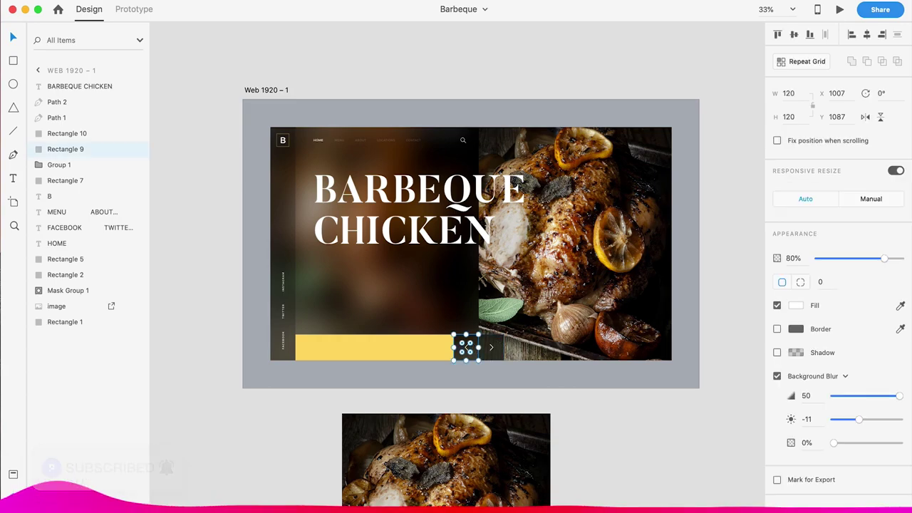
{"action": "key", "text": "Escape"}
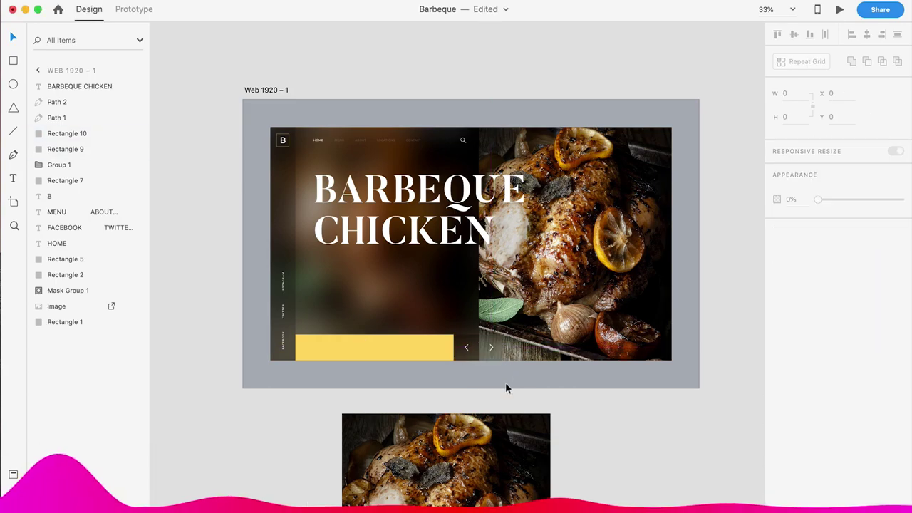
{"action": "scroll", "coordinate": [507, 385], "scroll_direction": "up", "scroll_amount": 5}
{"action": "scroll", "coordinate": [354, 373], "scroll_direction": "down", "scroll_amount": 5}
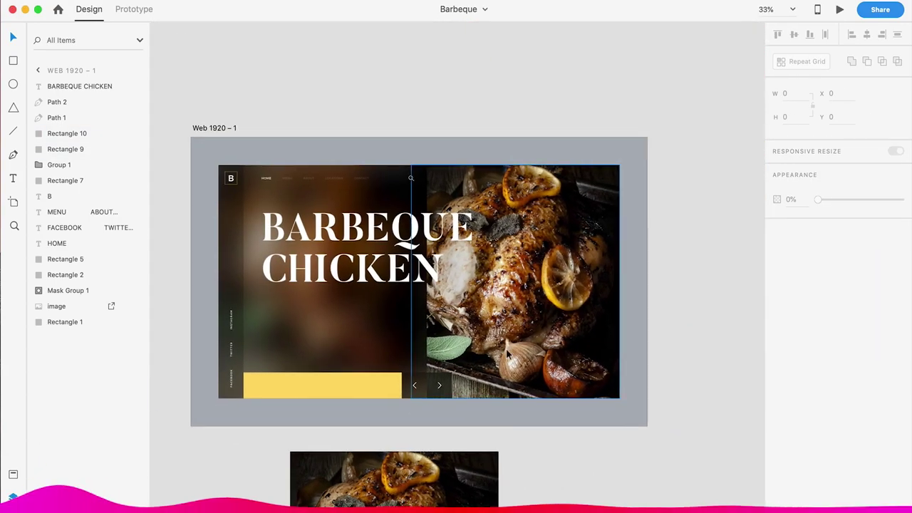
{"action": "left_click", "coordinate": [599, 331]}
{"action": "left_click", "coordinate": [652, 330]}
Step: Review the headline and the arrow pair at a zoomed-out view
{"action": "scroll", "coordinate": [521, 370], "scroll_direction": "down", "scroll_amount": 1}
{"action": "scroll", "coordinate": [521, 370], "scroll_direction": "left", "scroll_amount": 1}
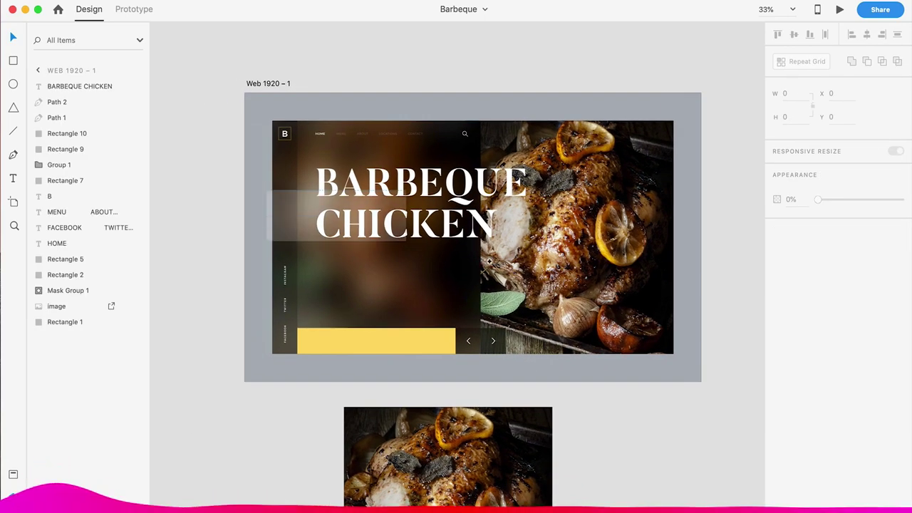
{"action": "scroll", "coordinate": [521, 212], "scroll_direction": "up", "scroll_amount": 3}
{"action": "left_click", "coordinate": [521, 211]}
{"action": "scroll", "coordinate": [523, 215], "scroll_direction": "down", "scroll_amount": 2}
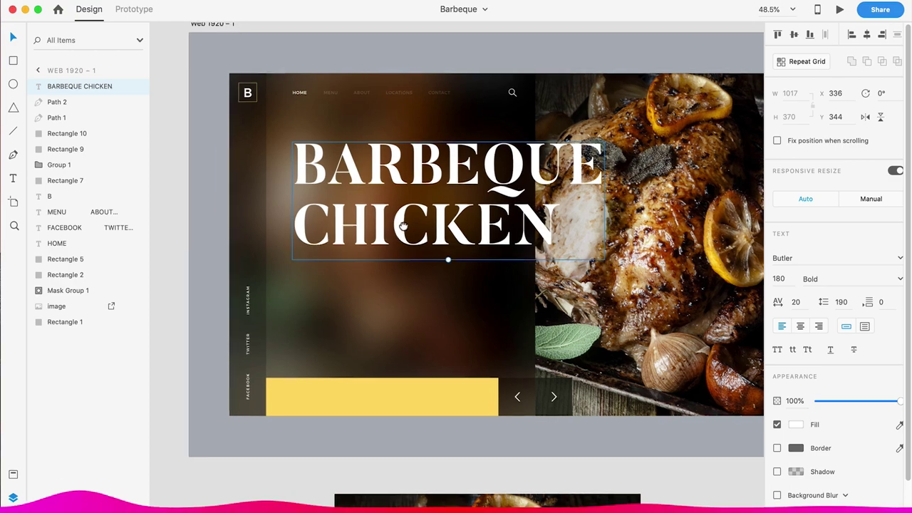
{"action": "scroll", "coordinate": [399, 232], "scroll_direction": "up", "scroll_amount": 1}
{"action": "scroll", "coordinate": [399, 231], "scroll_direction": "right", "scroll_amount": 1}
{"action": "scroll", "coordinate": [399, 226], "scroll_direction": "down", "scroll_amount": 3}
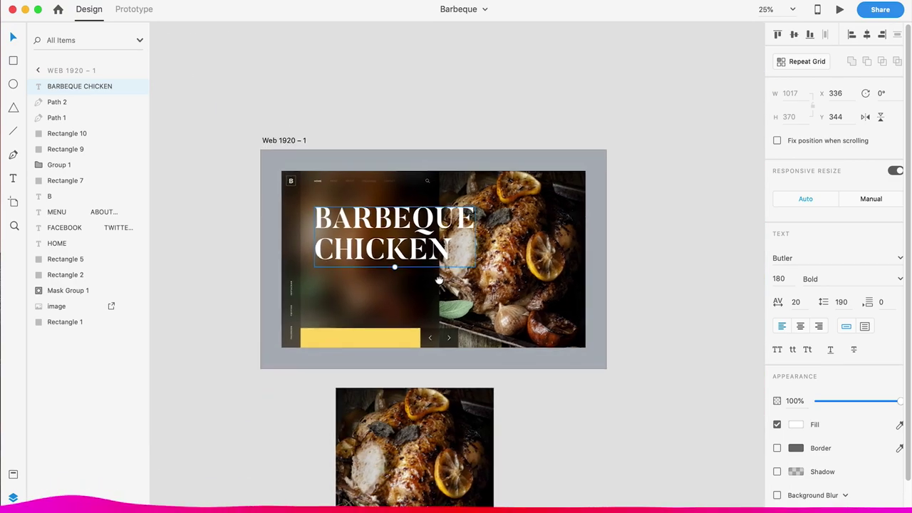
{"action": "left_click", "coordinate": [623, 355]}
{"action": "scroll", "coordinate": [624, 355], "scroll_direction": "up", "scroll_amount": 1}
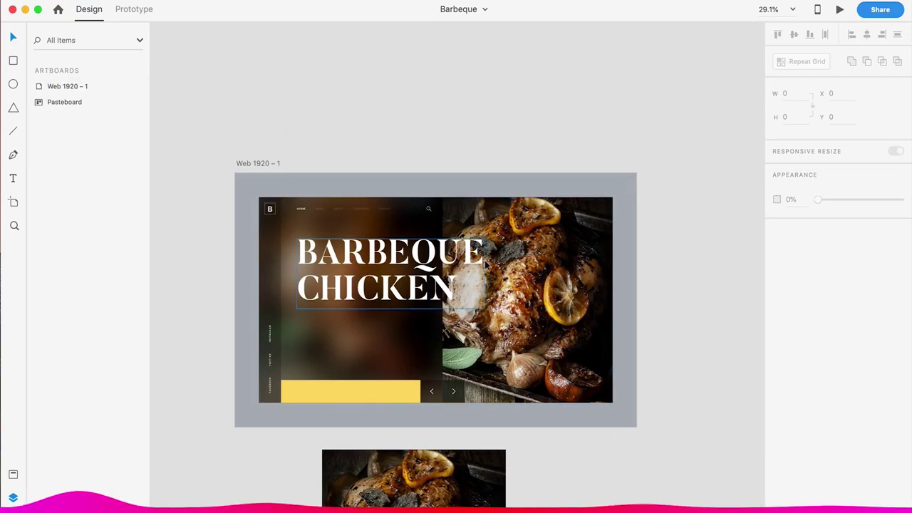
{"action": "scroll", "coordinate": [390, 316], "scroll_direction": "up", "scroll_amount": 3}
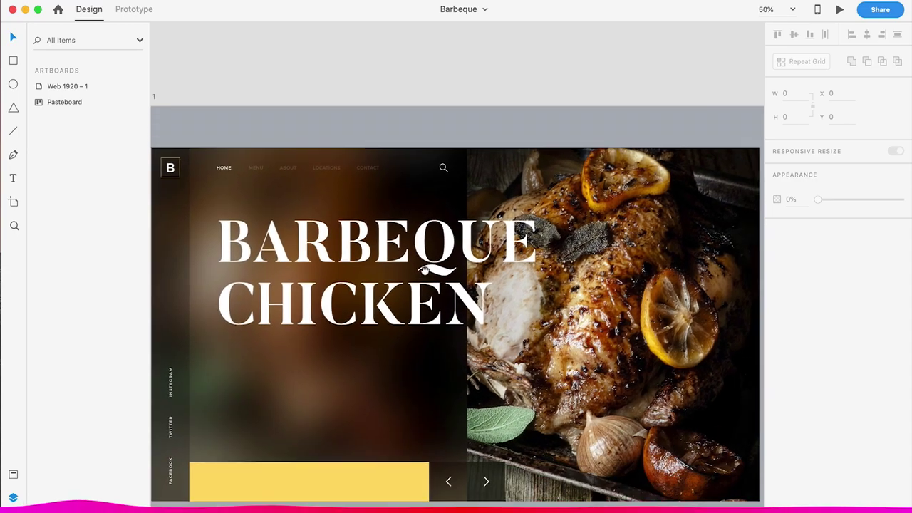
Step: Add the 'EXPLORE OUR' label inside the yellow bar, styled as small Montserrat text
{"action": "left_click", "coordinate": [281, 454]}
{"action": "scroll", "coordinate": [281, 453], "scroll_direction": "down", "scroll_amount": 1}
{"action": "key", "text": "t"}
{"action": "left_click", "coordinate": [266, 392]}
{"action": "type", "text": "EXPO"}
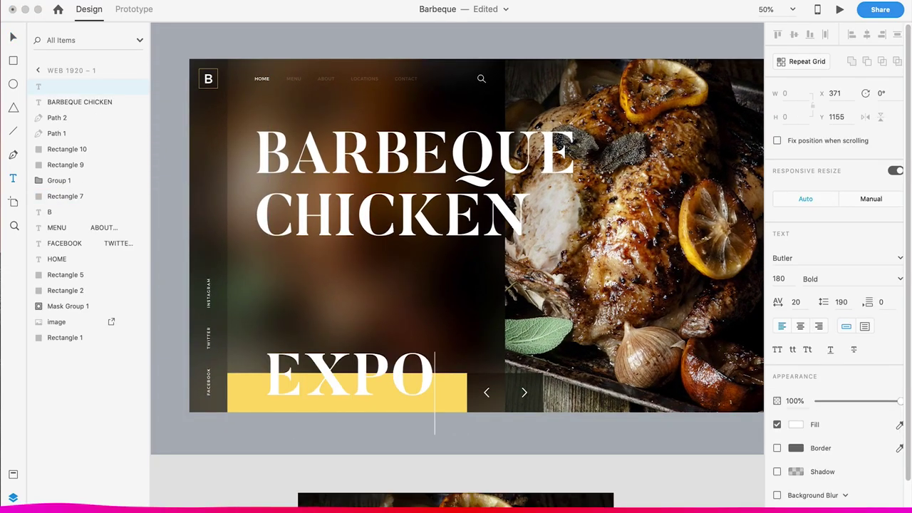
{"action": "key", "text": "BackSpace"}
{"action": "type", "text": "LORE OUR RECEIPES"}
{"action": "key", "text": "Escape"}
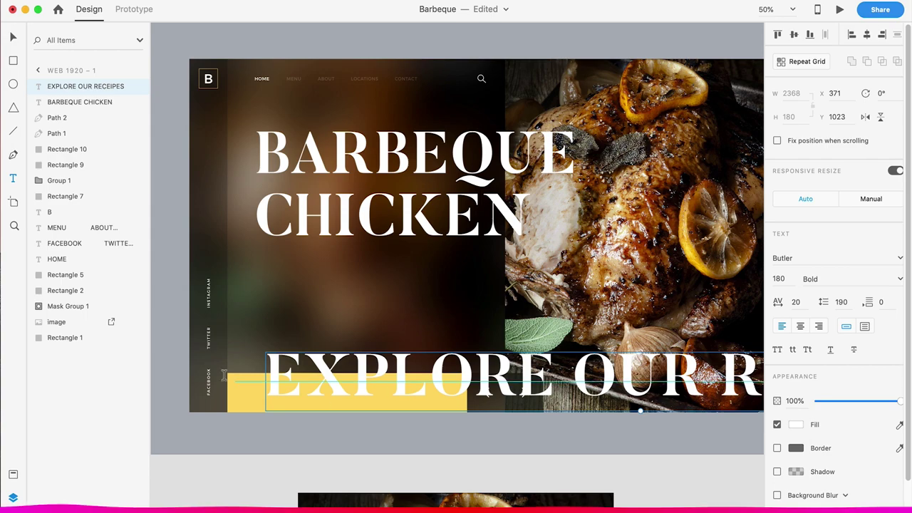
{"action": "left_click", "coordinate": [322, 373]}
{"action": "key", "text": "super+shift+v"}
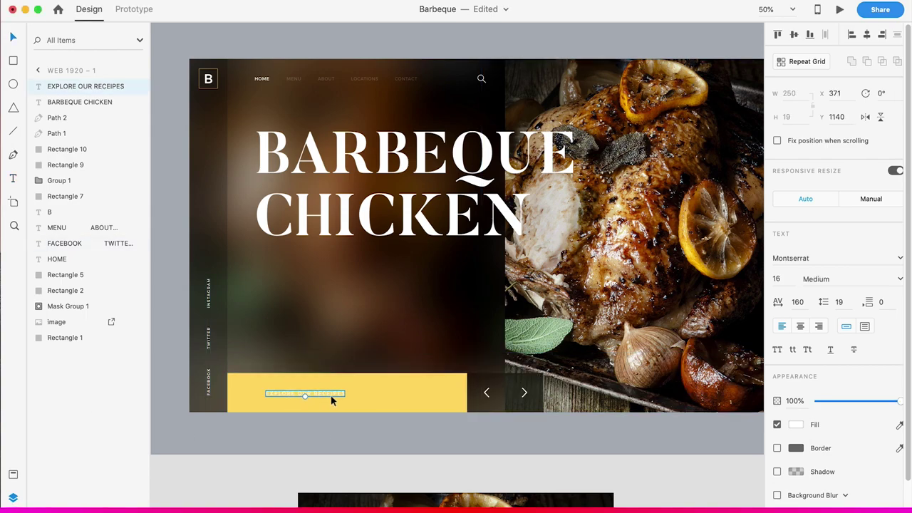
Step: Draw a horizontal line to the right of the button label
{"action": "left_click", "coordinate": [509, 425]}
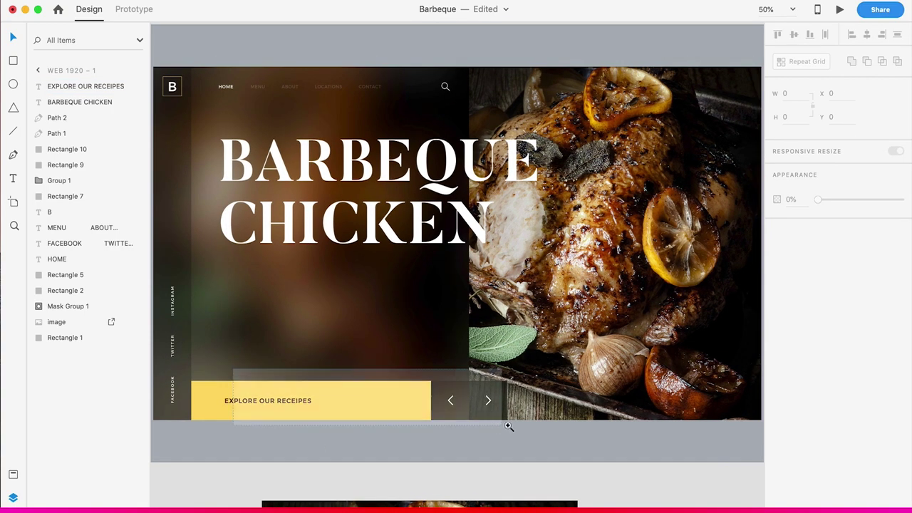
{"action": "scroll", "coordinate": [508, 425], "scroll_direction": "up", "scroll_amount": 5}
{"action": "left_click_drag", "start_coordinate": [442, 267], "coordinate": [583, 266]}
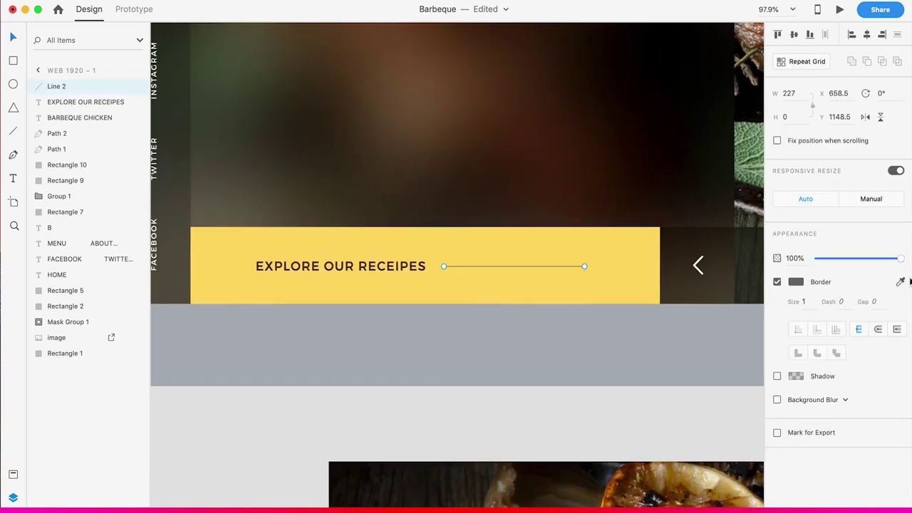
Step: Give the long line the dark brown text colour with the eyedropper
{"action": "left_click", "coordinate": [901, 281]}
{"action": "left_click", "coordinate": [577, 266]}
{"action": "scroll", "coordinate": [577, 266], "scroll_direction": "up", "scroll_amount": 5}
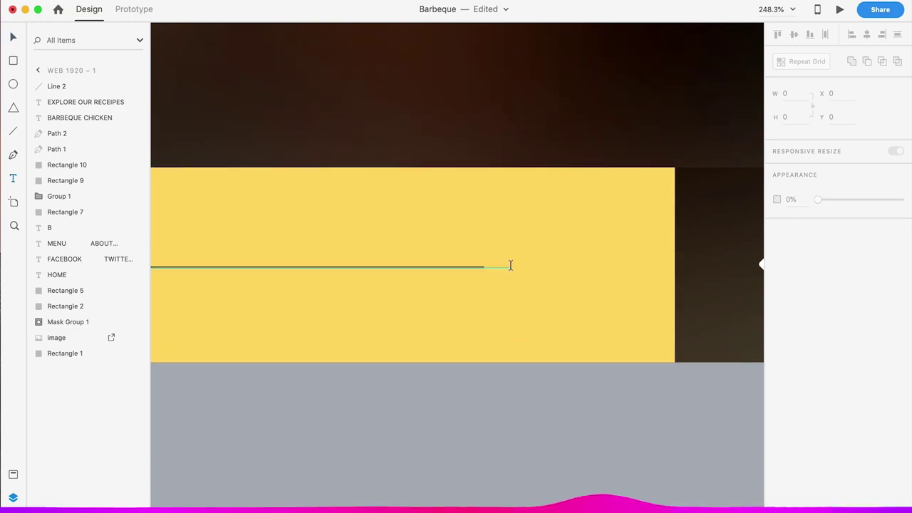
{"action": "scroll", "coordinate": [457, 417], "scroll_direction": "down", "scroll_amount": 3}
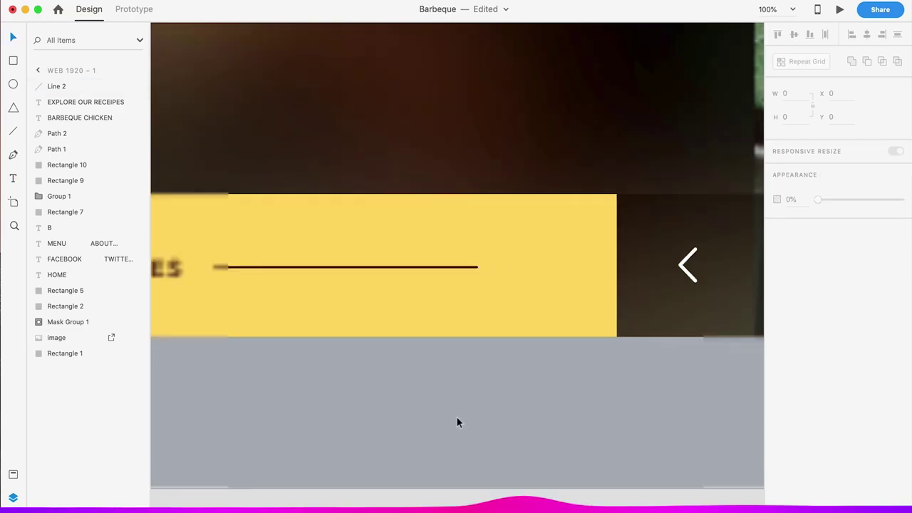
{"action": "scroll", "coordinate": [457, 417], "scroll_direction": "down", "scroll_amount": 2}
{"action": "scroll", "coordinate": [415, 278], "scroll_direction": "up", "scroll_amount": 5}
{"action": "scroll", "coordinate": [415, 278], "scroll_direction": "up", "scroll_amount": 1}
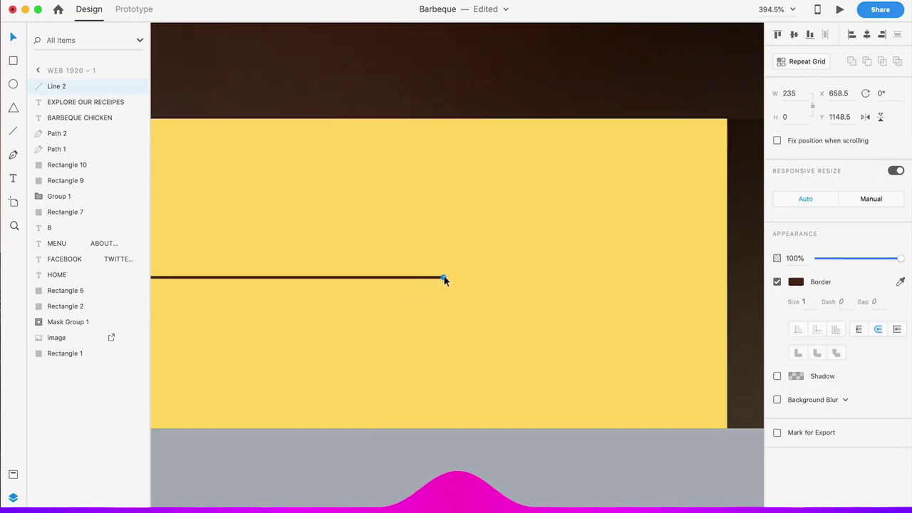
Step: Draw a short dark brown vertical line and duplicate it into a plus sign
{"action": "key", "text": "l"}
{"action": "left_click_drag", "start_coordinate": [510, 249], "coordinate": [510, 292]}
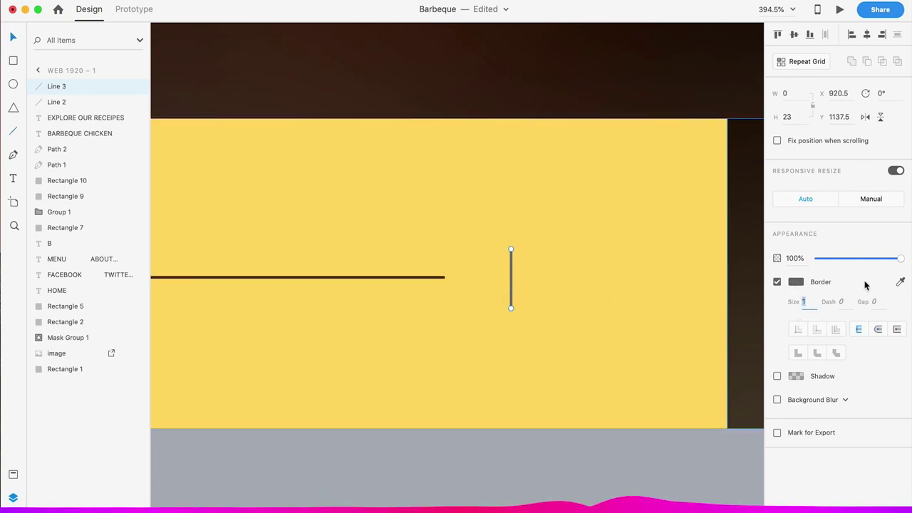
{"action": "left_click", "coordinate": [439, 283]}
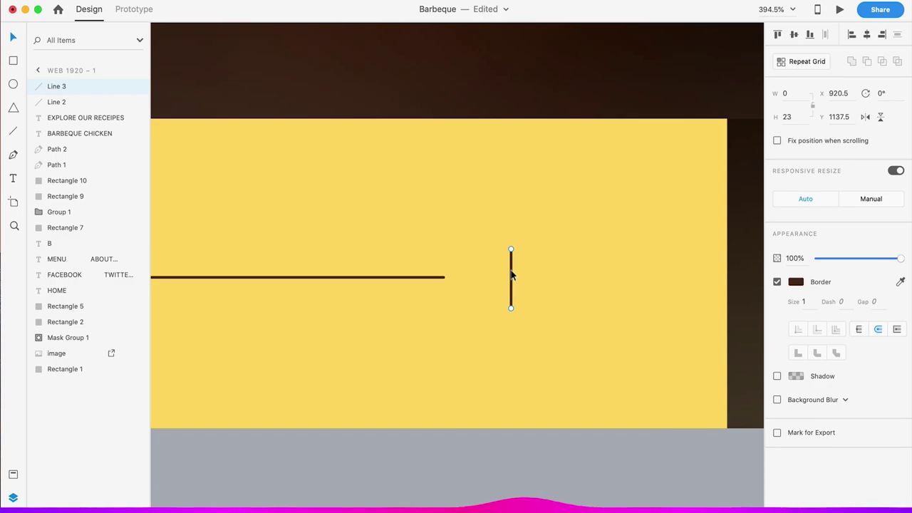
{"action": "key", "text": "super+d"}
{"action": "key", "text": "super+z"}
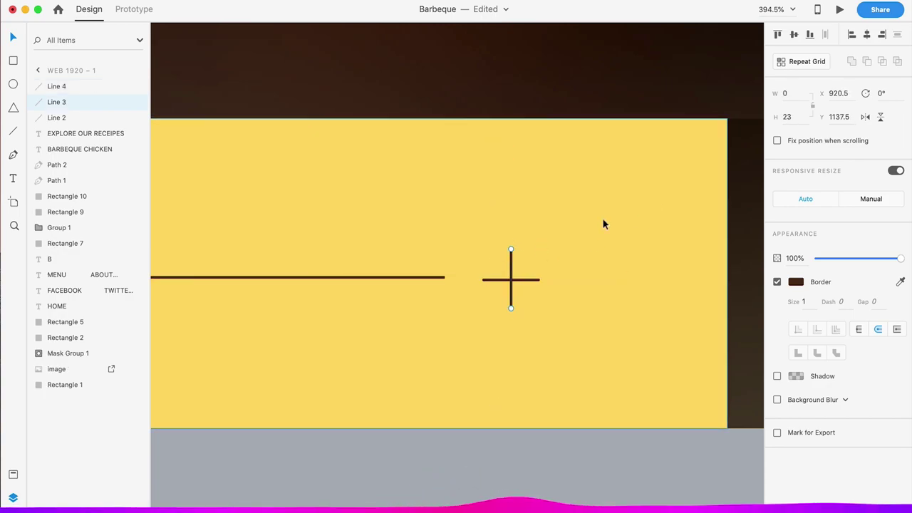
{"action": "key", "text": "super+shift+z"}
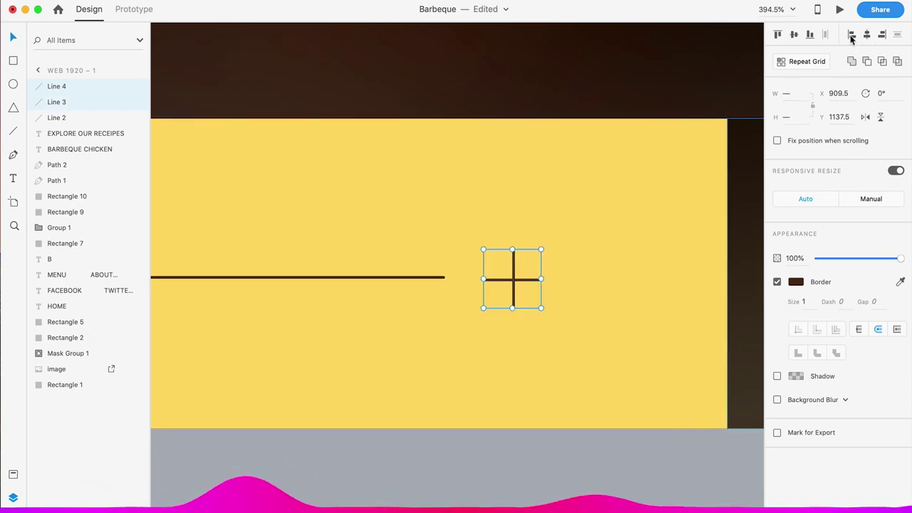
Step: Move the plus sign further right, to the end of the long line
{"action": "left_click", "coordinate": [433, 280], "text": "shift"}
{"action": "left_click", "coordinate": [431, 279], "text": "shift"}
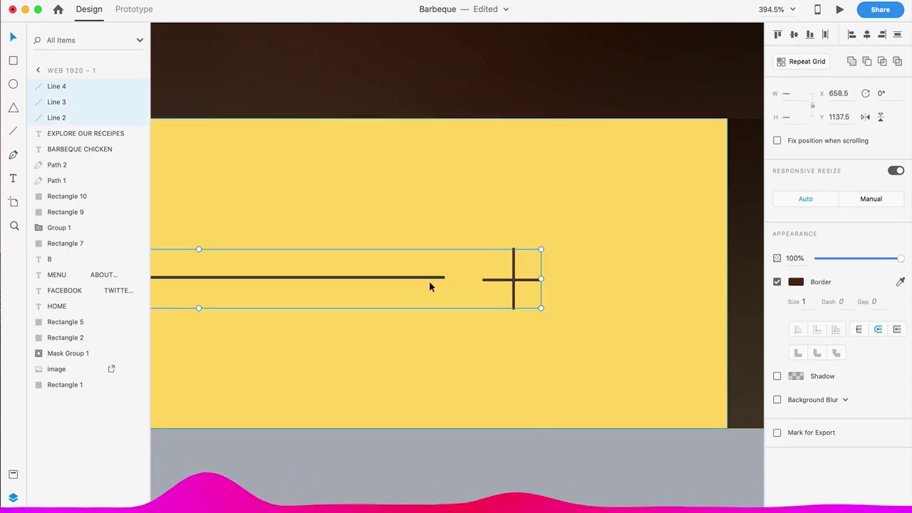
{"action": "scroll", "coordinate": [414, 293], "scroll_direction": "down", "scroll_amount": 5}
{"action": "left_click", "coordinate": [423, 225], "text": "shift"}
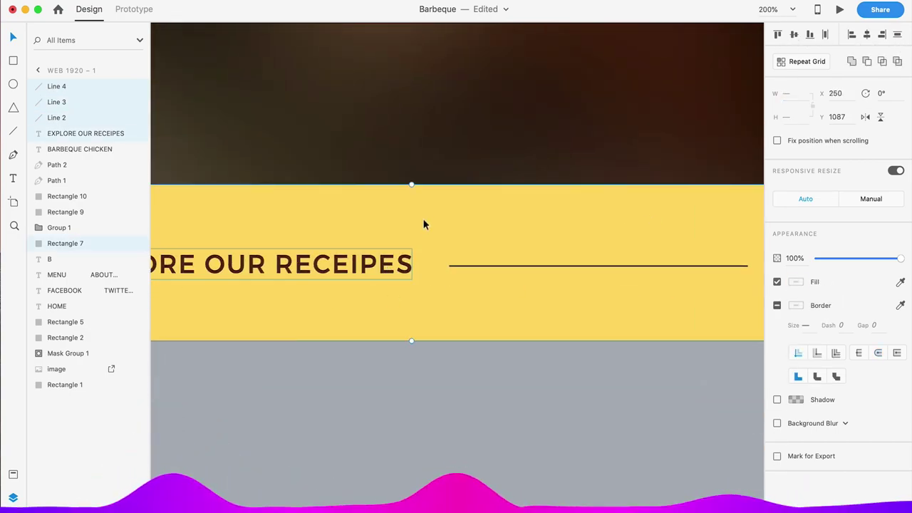
{"action": "key", "text": "Escape"}
{"action": "scroll", "coordinate": [494, 358], "scroll_direction": "down", "scroll_amount": 5}
{"action": "scroll", "coordinate": [527, 247], "scroll_direction": "up", "scroll_amount": 10}
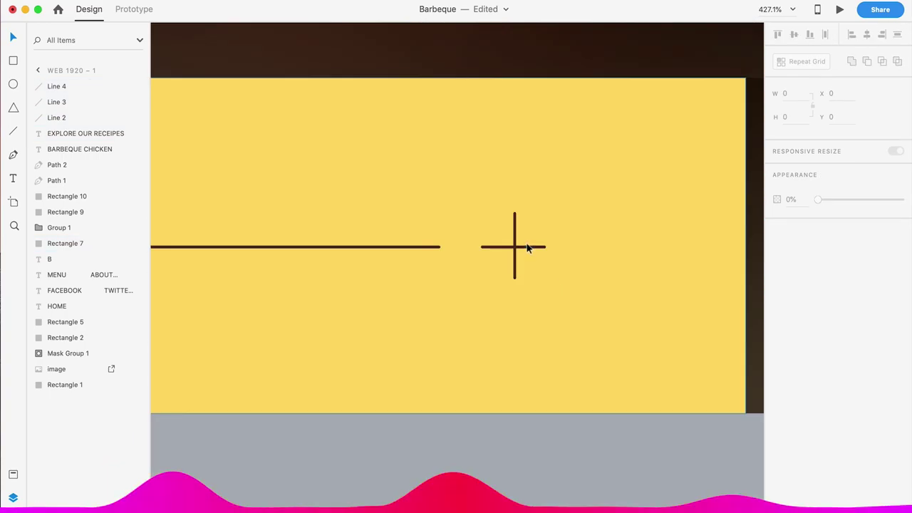
{"action": "left_click", "coordinate": [527, 248]}
{"action": "left_click_drag", "start_coordinate": [515, 240], "coordinate": [568, 240]}
{"action": "key", "text": "Escape"}
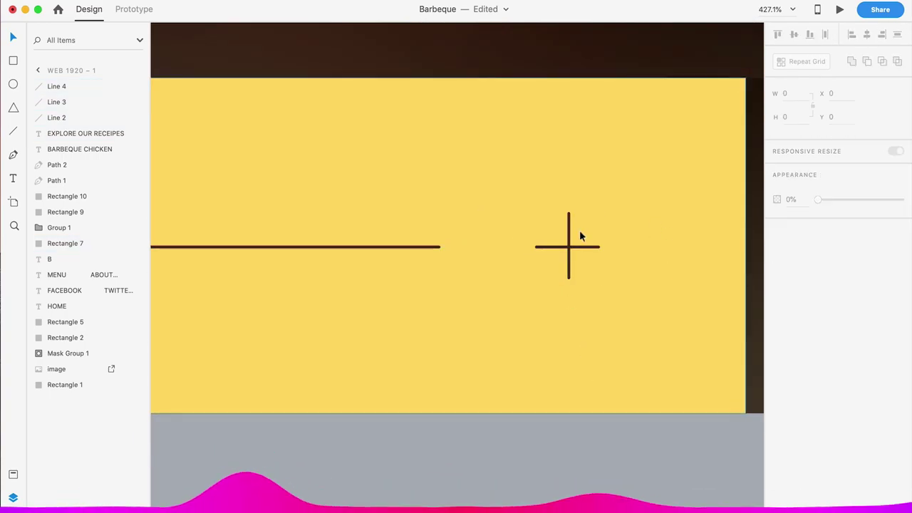
Step: Position the line and plus sign together after the button label, checking at actual size
{"action": "left_click", "coordinate": [568, 241]}
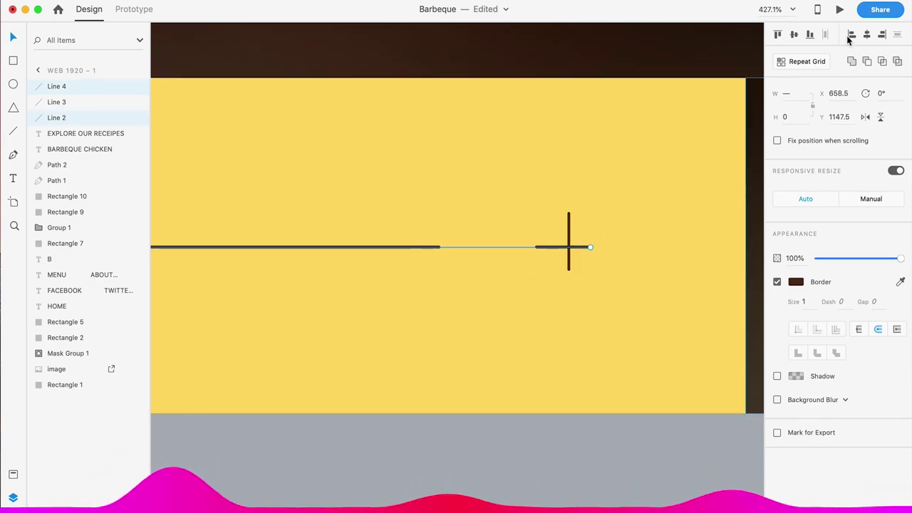
{"action": "left_click", "coordinate": [567, 230], "text": "shift"}
{"action": "left_click", "coordinate": [564, 238]}
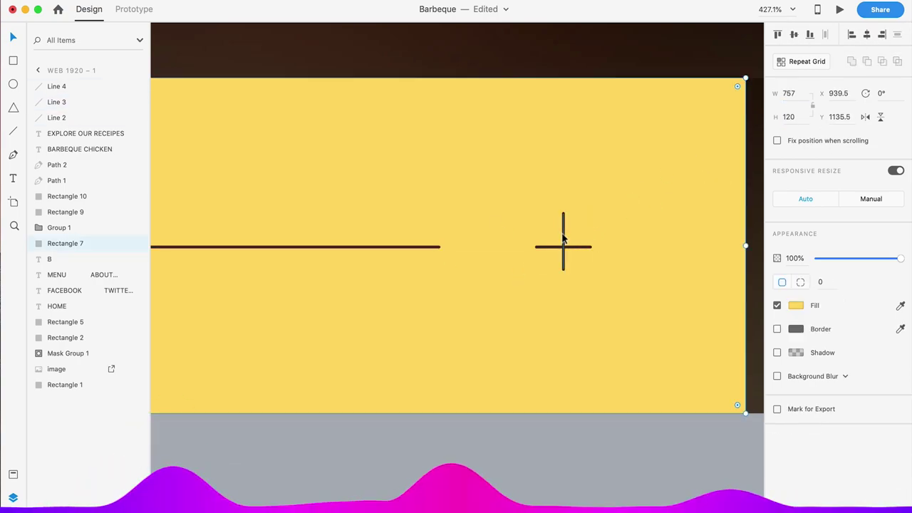
{"action": "key", "text": "ctrl+1"}
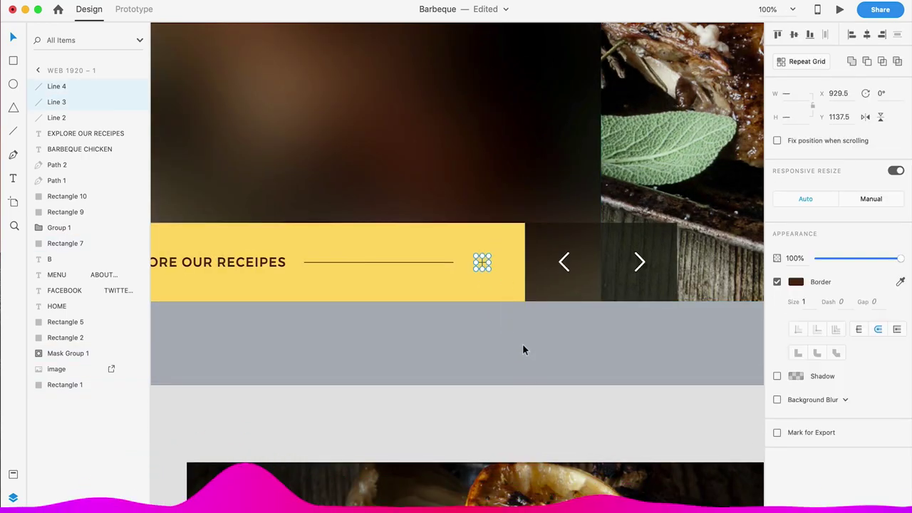
{"action": "left_click", "coordinate": [508, 308], "text": "alt"}
{"action": "left_click", "coordinate": [508, 308], "text": "alt"}
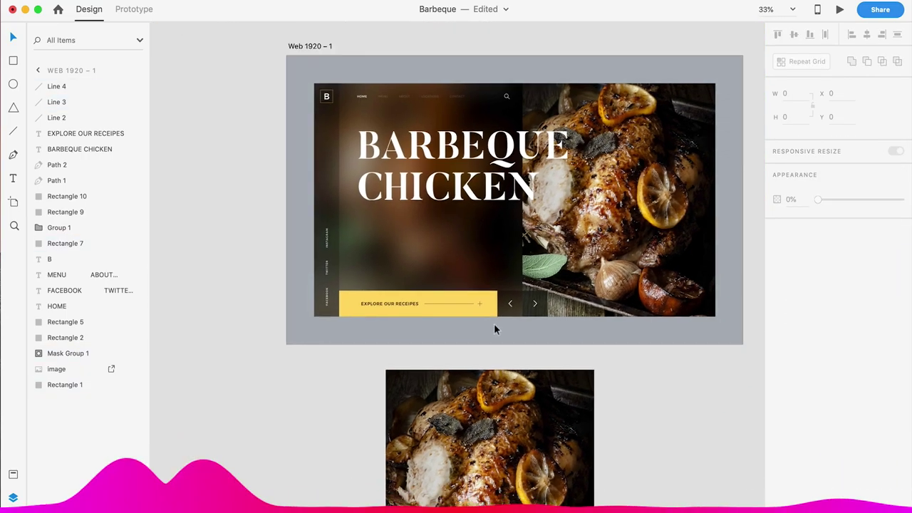
{"action": "key", "text": "ctrl+1"}
{"action": "left_click", "coordinate": [456, 297]}
{"action": "left_click_drag", "start_coordinate": [385, 303], "coordinate": [577, 420]}
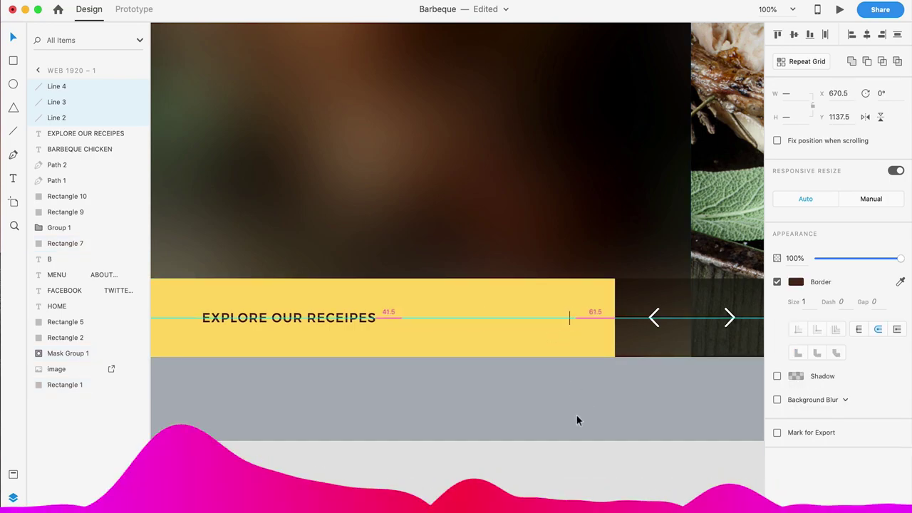
Step: Draw a short yellow line beneath the BARBEQUE CHICKEN headline
{"action": "left_click", "coordinate": [576, 414], "text": "alt"}
{"action": "left_click_drag", "start_coordinate": [448, 356], "coordinate": [441, 411]}
{"action": "scroll", "coordinate": [417, 435], "scroll_direction": "down", "scroll_amount": 2}
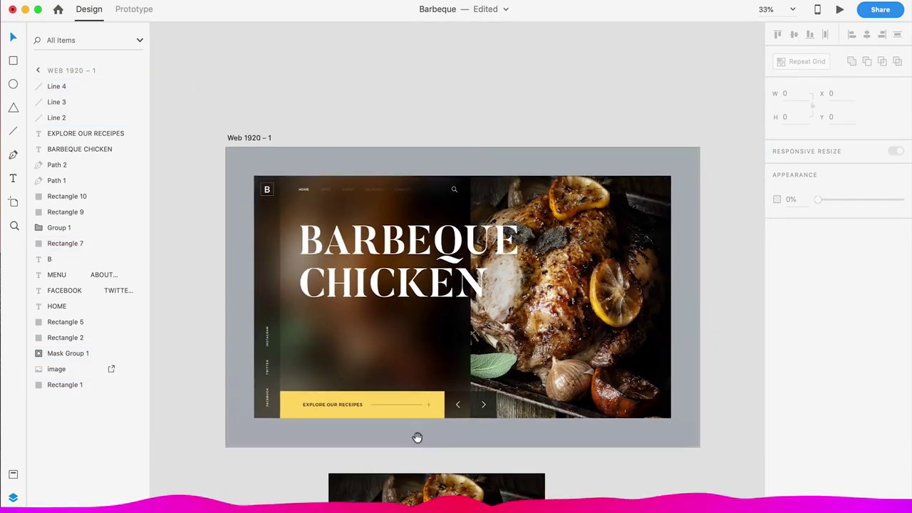
{"action": "left_click_drag", "start_coordinate": [426, 320], "coordinate": [526, 292]}
{"action": "scroll", "coordinate": [559, 317], "scroll_direction": "up", "scroll_amount": 3}
{"action": "key", "text": "l"}
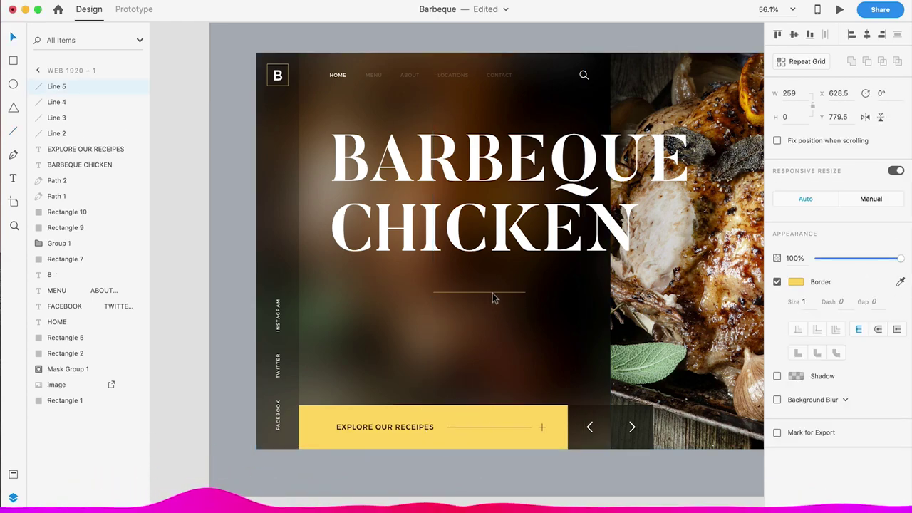
{"action": "mouse_move", "coordinate": [525, 292]}
{"action": "left_mouse_down"}
{"action": "mouse_move", "coordinate": [491, 292]}
{"action": "mouse_move", "coordinate": [581, 381]}
{"action": "left_mouse_up"}
{"action": "key", "text": "Escape"}
{"action": "scroll", "coordinate": [488, 352], "scroll_direction": "up", "scroll_amount": 1}
Step: Add a placeholder lorem paragraph text box below the headline
{"action": "key", "text": "t"}
{"action": "left_click", "coordinate": [167, 0]}
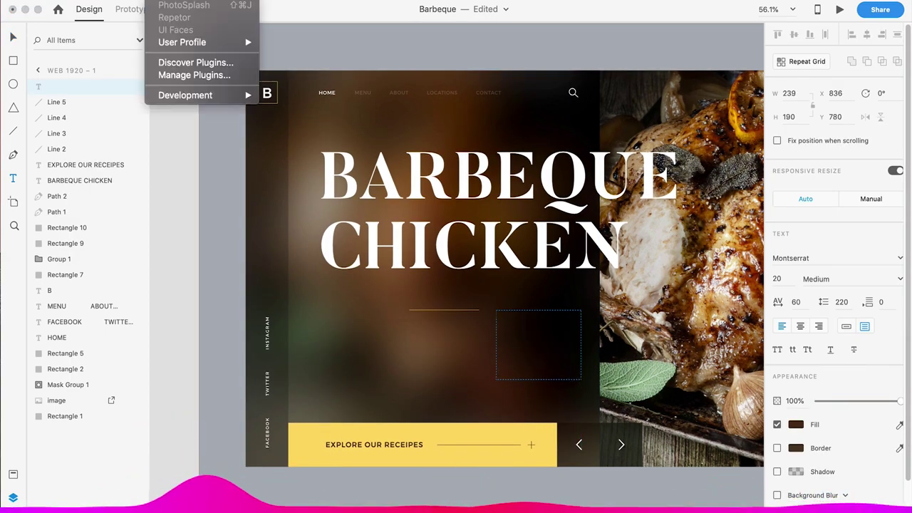
{"action": "key", "text": "Escape"}
{"action": "key", "text": "Escape"}
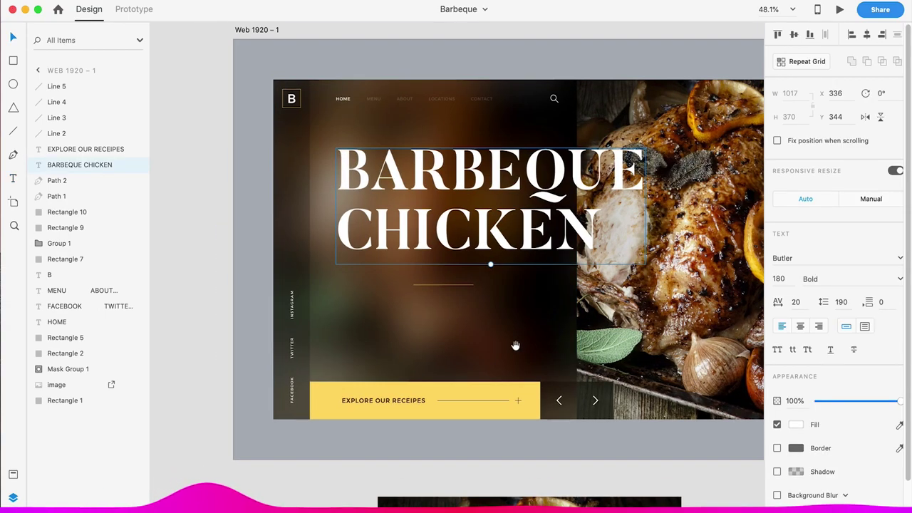
{"action": "left_click_drag", "start_coordinate": [498, 285], "coordinate": [566, 330]}
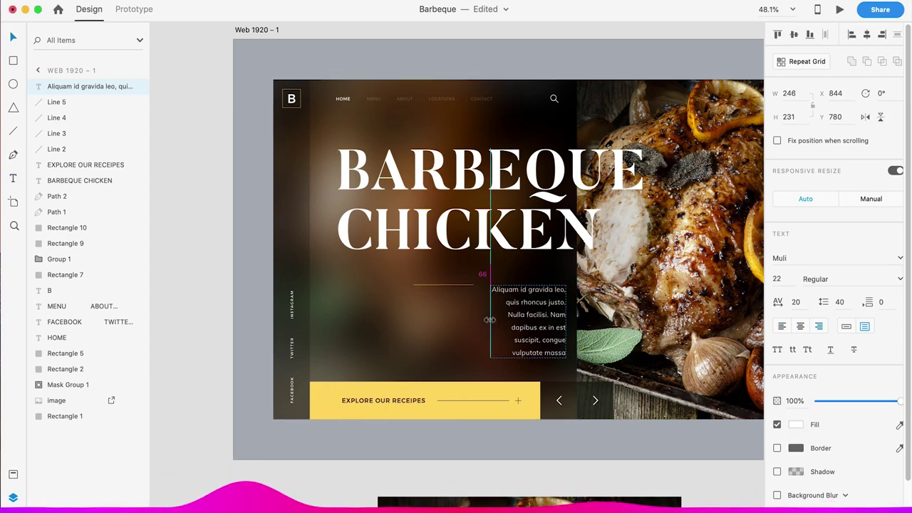
{"action": "double_click", "coordinate": [485, 320]}
{"action": "left_click_drag", "start_coordinate": [528, 352], "coordinate": [578, 371]}
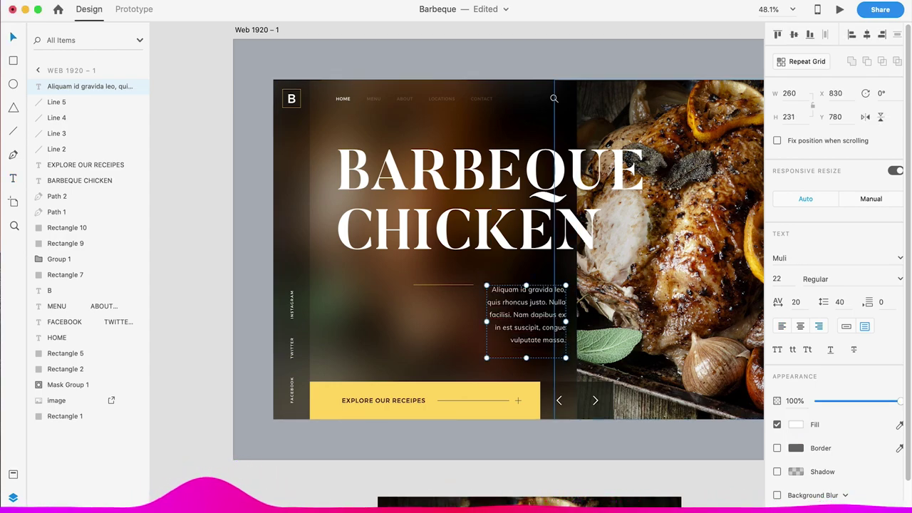
Step: Nudge the paragraph and the short rule to the left together
{"action": "scroll", "coordinate": [520, 335], "scroll_direction": "up", "scroll_amount": 5}
{"action": "scroll", "coordinate": [428, 285], "scroll_direction": "down", "scroll_amount": 2}
{"action": "left_click", "coordinate": [397, 235], "text": "shift"}
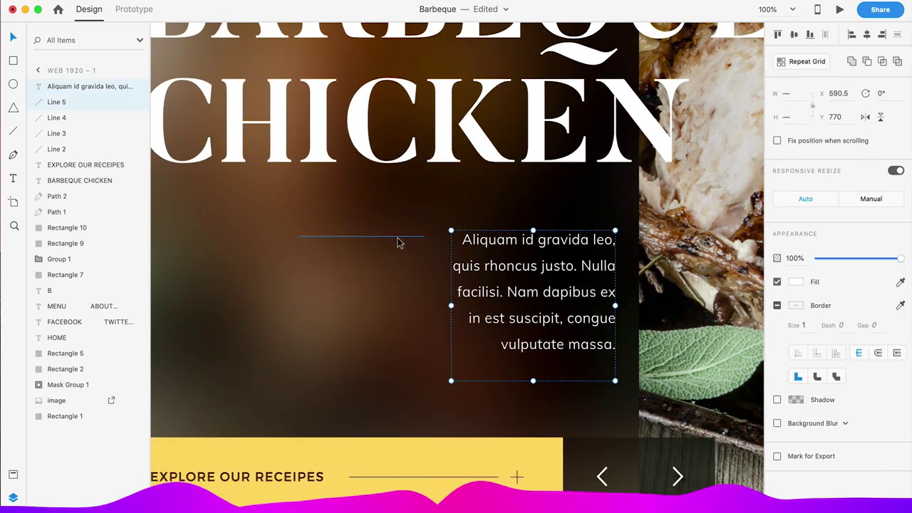
{"action": "key", "text": "shift+Left"}
{"action": "key", "text": "shift+Left"}
{"action": "key", "text": "shift+Left"}
{"action": "key", "text": "shift+Left"}
{"action": "key", "text": "shift+Left"}
{"action": "key", "text": "shift+Left"}
{"action": "key", "text": "shift+Left"}
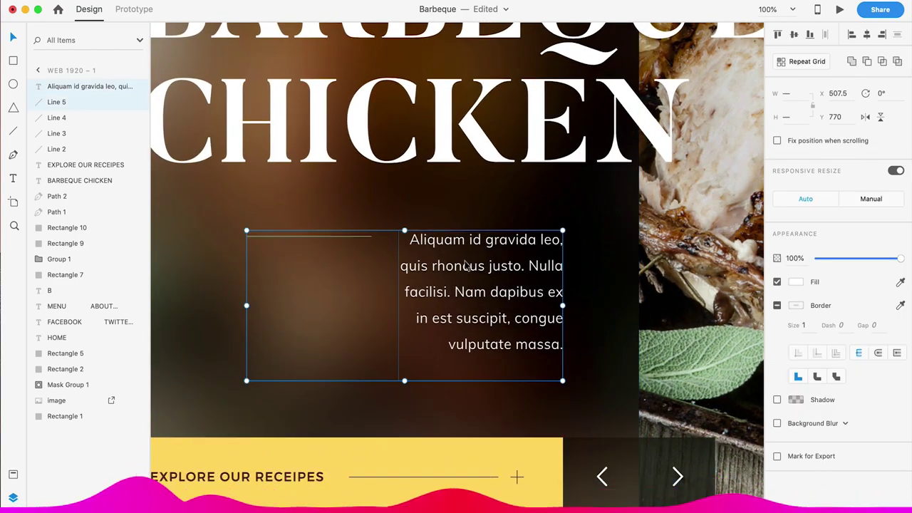
{"action": "scroll", "coordinate": [465, 265], "scroll_direction": "down", "scroll_amount": 5}
Step: Review the BARBEQUE CHICKEN headline's font weight, leaving it unchanged
{"action": "left_click", "coordinate": [470, 207]}
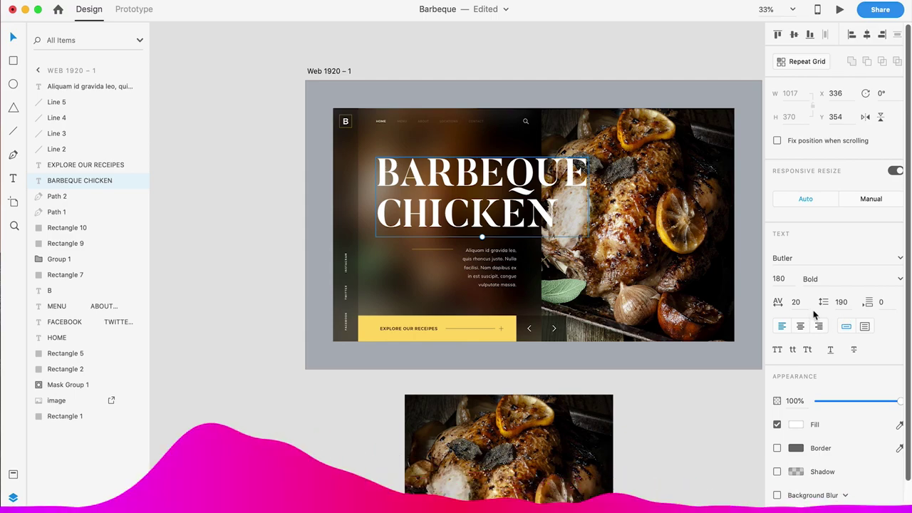
{"action": "left_click", "coordinate": [810, 279]}
{"action": "left_click", "coordinate": [686, 403]}
Step: Duplicate the B logo box into rows of squares below the logo
{"action": "left_click_drag", "start_coordinate": [594, 364], "coordinate": [566, 346]}
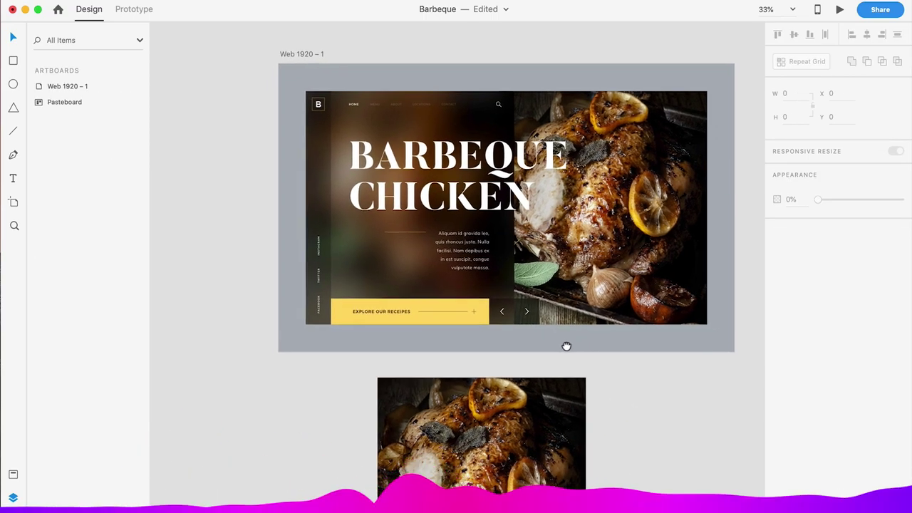
{"action": "scroll", "coordinate": [408, 201], "scroll_direction": "up", "scroll_amount": 10}
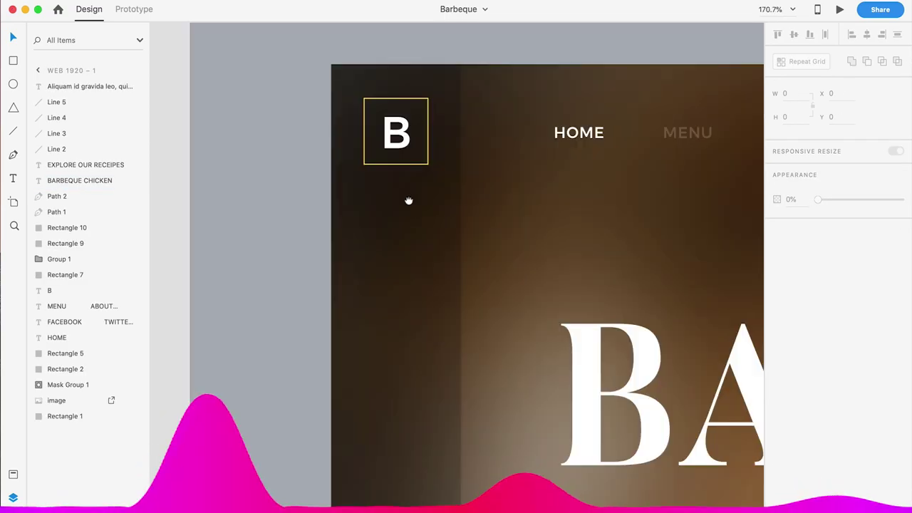
{"action": "left_click_drag", "start_coordinate": [408, 200], "coordinate": [401, 223]}
{"action": "left_click", "coordinate": [403, 181]}
{"action": "mouse_move", "coordinate": [406, 184]}
{"action": "left_mouse_down", "text": "alt"}
{"action": "mouse_move", "coordinate": [407, 284]}
{"action": "mouse_move", "coordinate": [463, 272]}
{"action": "left_mouse_up", "text": "alt"}
{"action": "left_click", "coordinate": [265, 196]}
{"action": "scroll", "coordinate": [339, 206], "scroll_direction": "up", "scroll_amount": 5}
{"action": "scroll", "coordinate": [404, 266], "scroll_direction": "up", "scroll_amount": 5}
{"action": "left_click_drag", "start_coordinate": [463, 271], "coordinate": [556, 267], "text": "alt"}
{"action": "left_click", "coordinate": [484, 264], "text": "shift"}
{"action": "left_click", "coordinate": [356, 265], "text": "shift"}
{"action": "left_click_drag", "start_coordinate": [385, 266], "coordinate": [387, 432], "text": "alt"}
Step: Delete the spare yellow box and remove the border from all nine squares
{"action": "scroll", "coordinate": [444, 302], "scroll_direction": "down", "scroll_amount": 2}
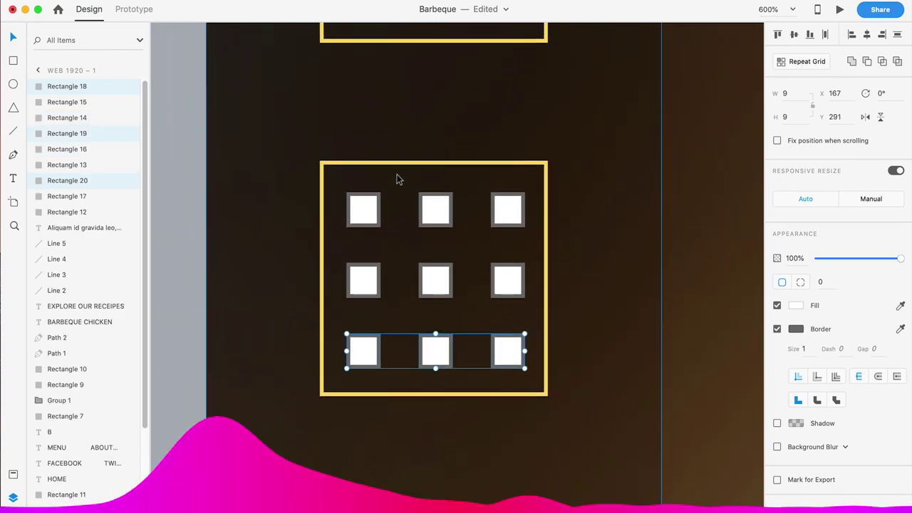
{"action": "left_click", "coordinate": [397, 179]}
{"action": "key", "text": "Delete"}
{"action": "scroll", "coordinate": [551, 300], "scroll_direction": "left", "scroll_amount": 4}
{"action": "left_click_drag", "start_coordinate": [252, 147], "coordinate": [427, 309]}
{"action": "left_click", "coordinate": [776, 329]}
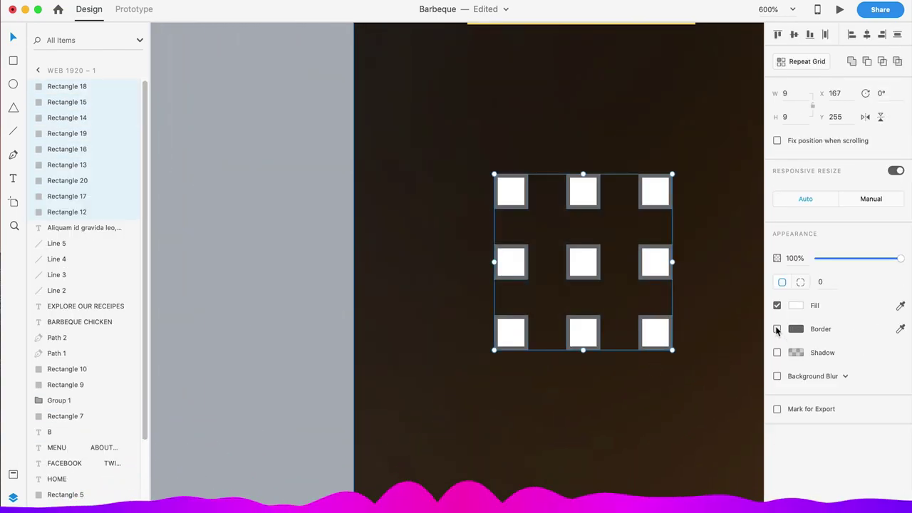
Step: Resize the squares and space the columns and rows evenly at 10 px
{"action": "scroll", "coordinate": [459, 287], "scroll_direction": "down", "scroll_amount": 10}
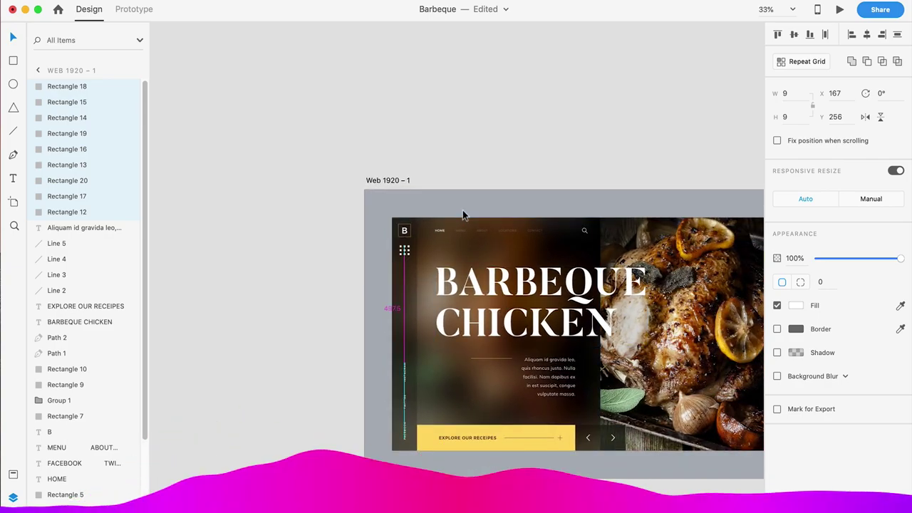
{"action": "scroll", "coordinate": [411, 261], "scroll_direction": "up", "scroll_amount": 10}
{"action": "left_click_drag", "start_coordinate": [254, 163], "coordinate": [421, 246]}
{"action": "left_click", "coordinate": [788, 92]}
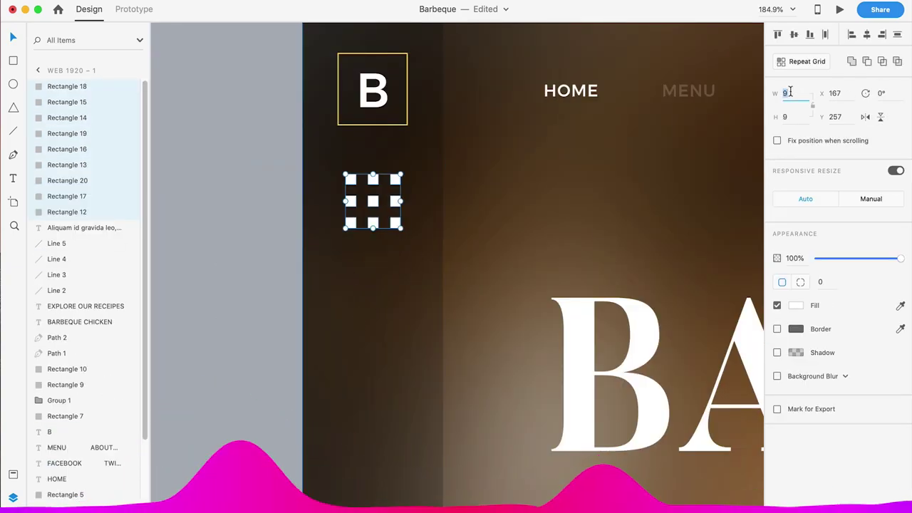
{"action": "type", "text": "8"}
{"action": "left_click", "coordinate": [283, 190]}
{"action": "scroll", "coordinate": [283, 189], "scroll_direction": "up", "scroll_amount": 5}
{"action": "left_click", "coordinate": [528, 221]}
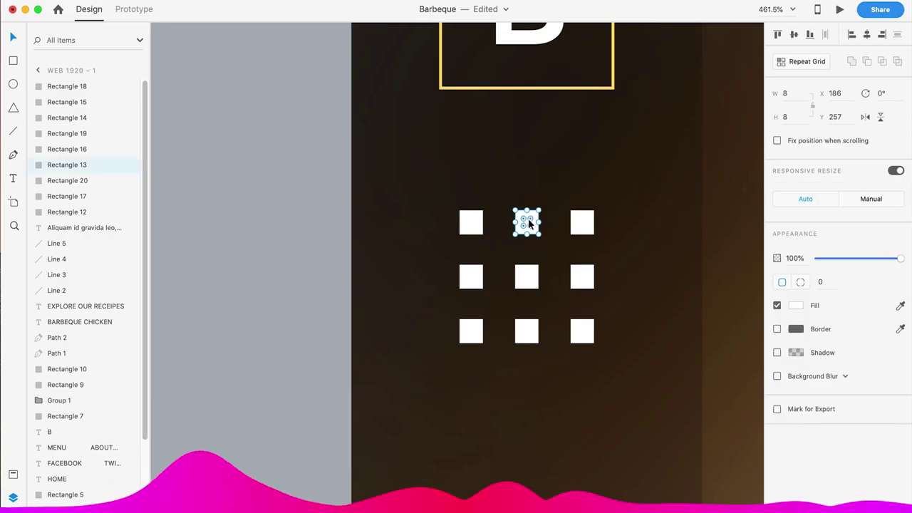
{"action": "left_click_drag", "start_coordinate": [581, 222], "coordinate": [578, 326]}
{"action": "left_click_drag", "start_coordinate": [472, 275], "coordinate": [580, 285]}
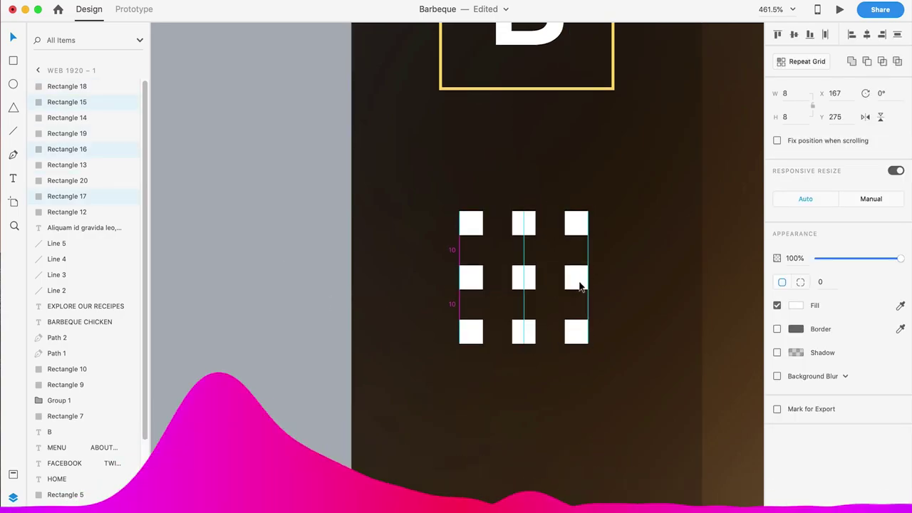
Step: Group the nine squares into the 3×3 menu icon
{"action": "left_click_drag", "start_coordinate": [226, 247], "coordinate": [427, 335]}
{"action": "key", "text": "ctrl+g"}
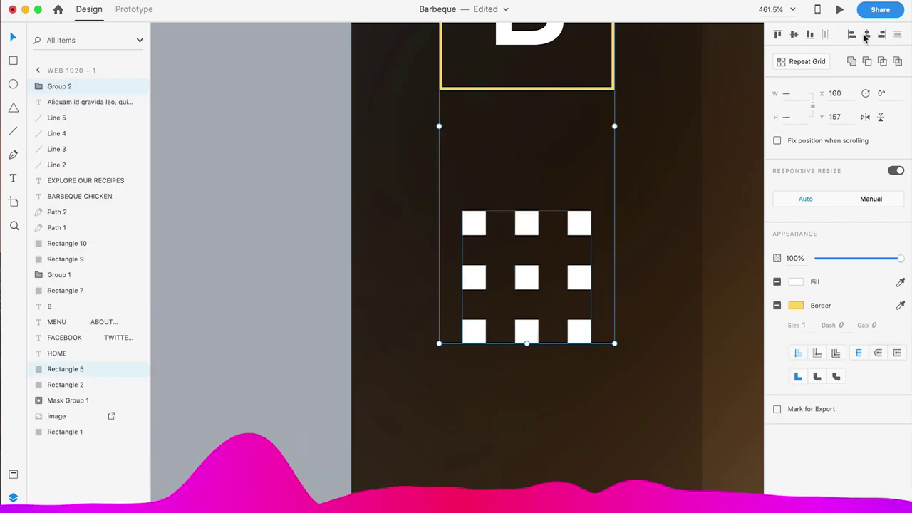
{"action": "key", "text": "Escape"}
{"action": "key", "text": "ctrl+0"}
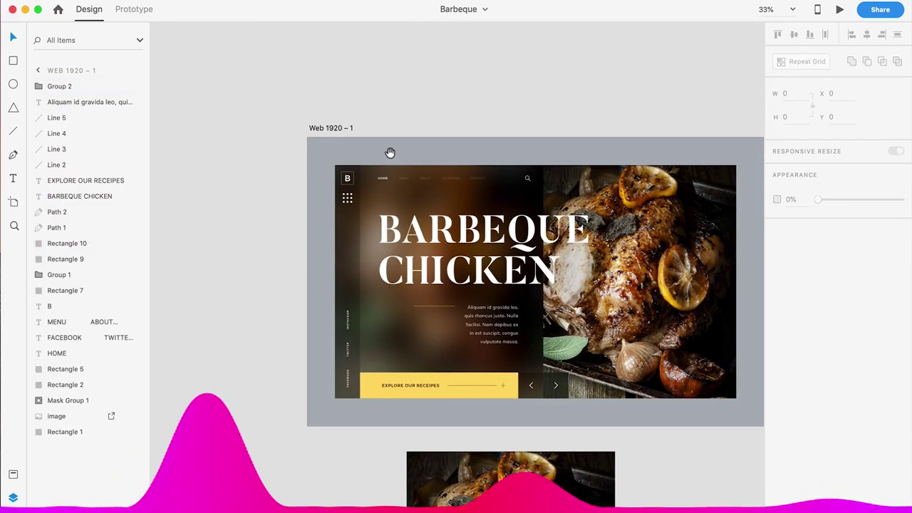
{"action": "scroll", "coordinate": [389, 152], "scroll_direction": "up", "scroll_amount": 5}
Step: Draw a thin 1 px divider bar under the B logo, black at 20% opacity
{"action": "key", "text": "l"}
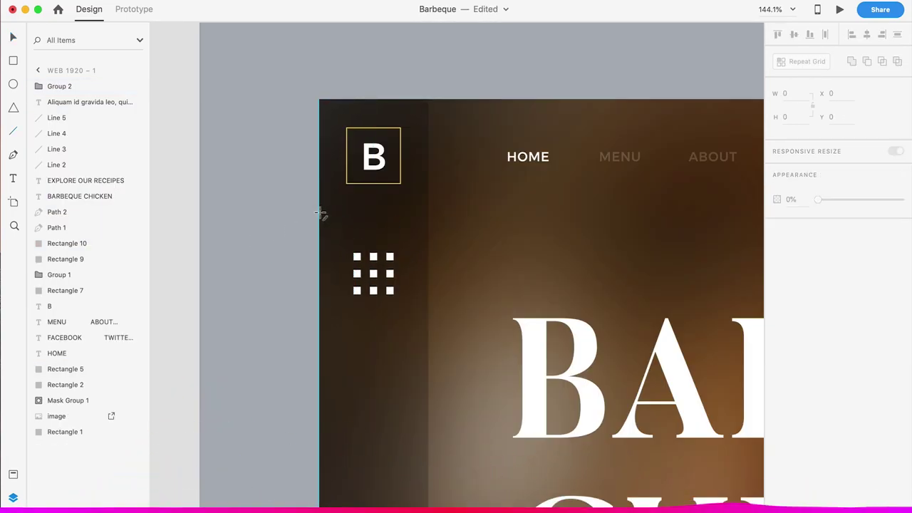
{"action": "left_click_drag", "start_coordinate": [320, 211], "coordinate": [427, 212]}
{"action": "key", "text": "ctrl+z"}
{"action": "left_click_drag", "start_coordinate": [322, 212], "coordinate": [428, 212]}
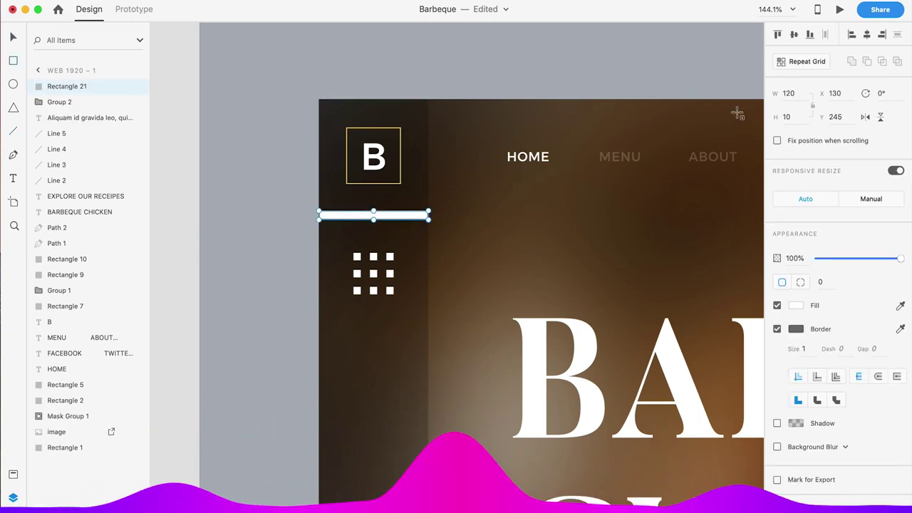
{"action": "key", "text": "v"}
{"action": "left_click", "coordinate": [415, 220]}
{"action": "left_click", "coordinate": [235, 235]}
Step: Check the divider bar and save the document
{"action": "scroll", "coordinate": [300, 257], "scroll_direction": "down", "scroll_amount": 2}
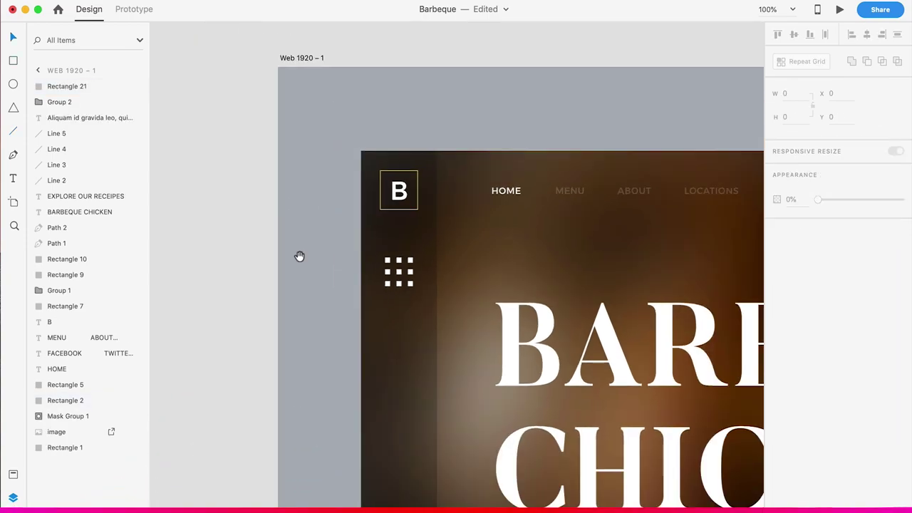
{"action": "scroll", "coordinate": [428, 249], "scroll_direction": "up", "scroll_amount": 5}
{"action": "left_click", "coordinate": [404, 314]}
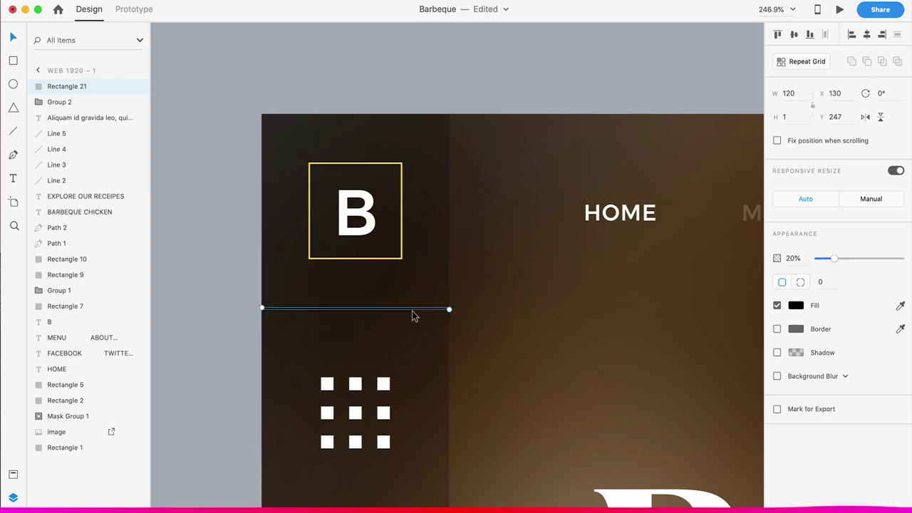
{"action": "scroll", "coordinate": [413, 315], "scroll_direction": "down", "scroll_amount": 5}
{"action": "left_click", "coordinate": [436, 171]}
{"action": "key", "text": "ctrl+s"}
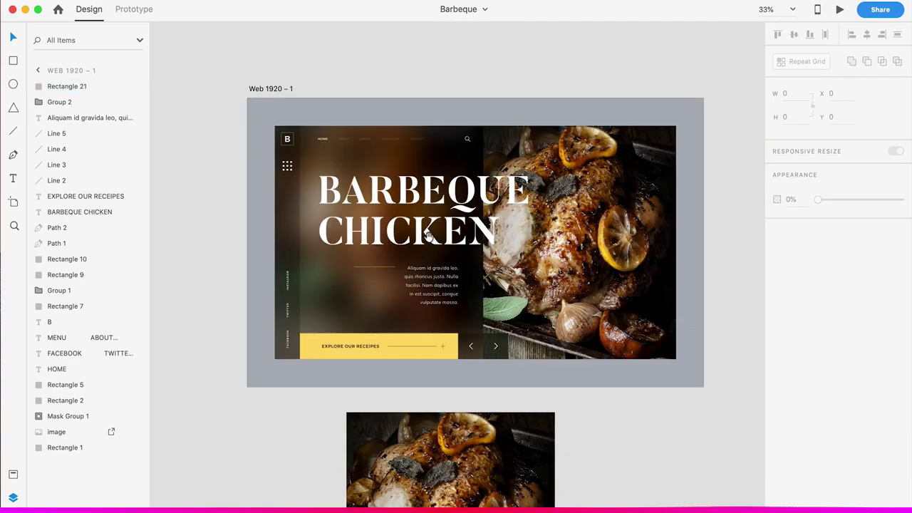
Step: Draw a 250×177 rectangle over the chicken photo's lower right
{"action": "scroll", "coordinate": [508, 397], "scroll_direction": "up", "scroll_amount": 5}
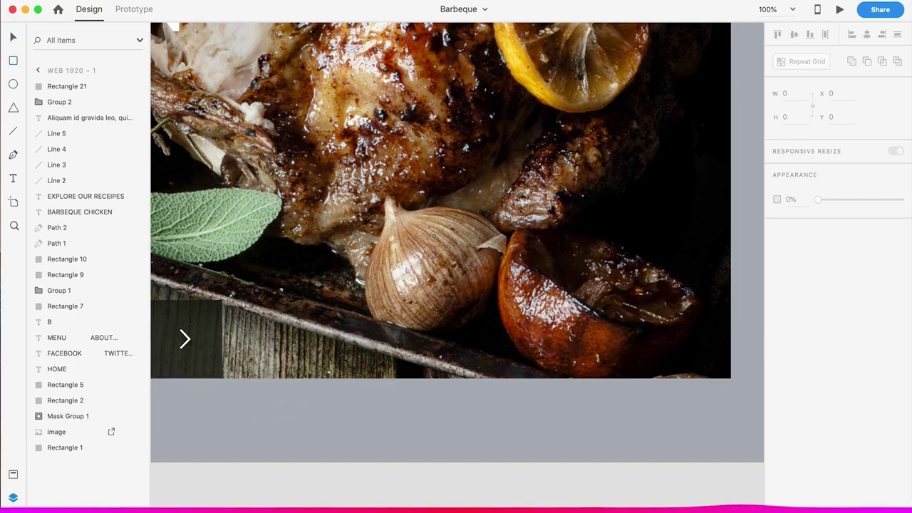
{"action": "key", "text": "r"}
{"action": "left_click_drag", "start_coordinate": [421, 224], "coordinate": [578, 339]}
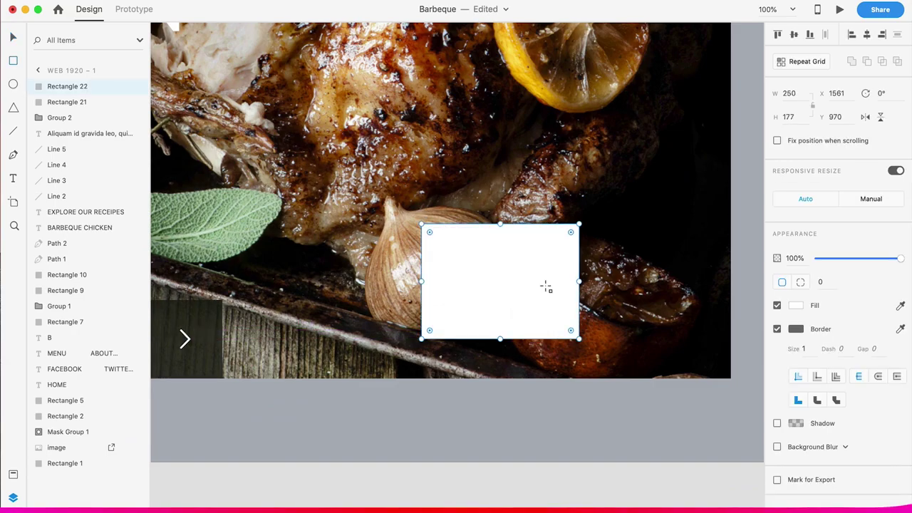
{"action": "key", "text": "v"}
{"action": "scroll", "coordinate": [513, 281], "scroll_direction": "down", "scroll_amount": 5}
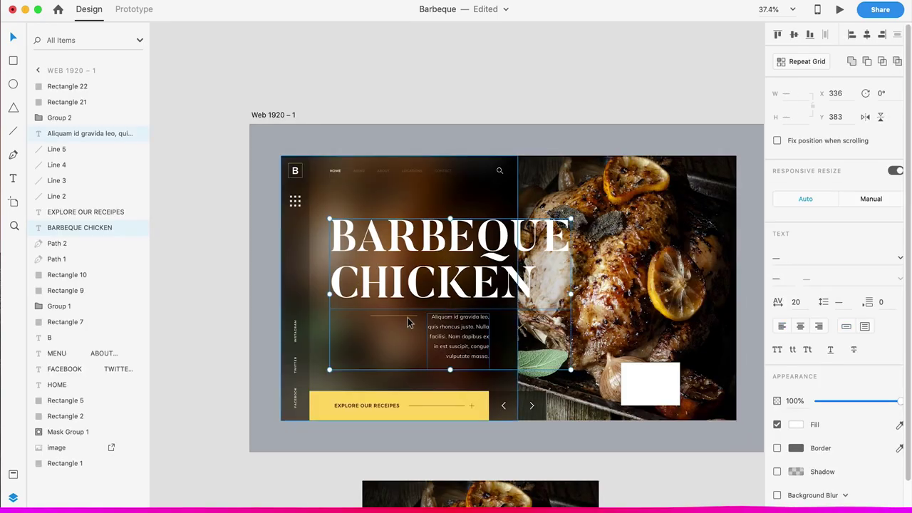
{"action": "key", "text": "Escape"}
{"action": "key", "text": "super+0"}
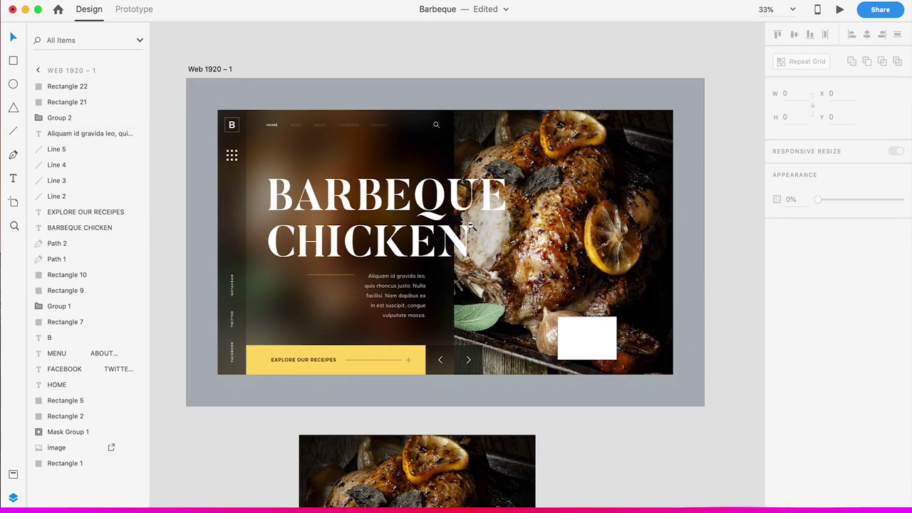
{"action": "left_click", "coordinate": [470, 225], "text": "alt"}
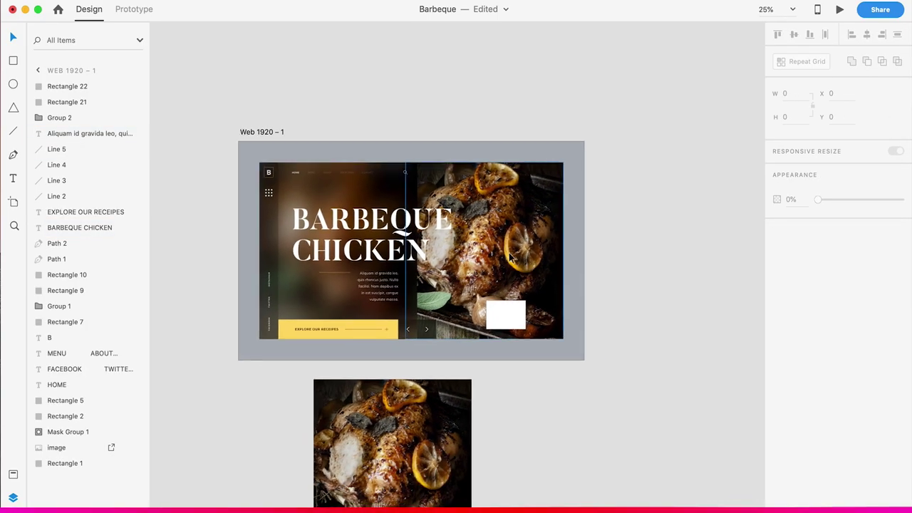
Step: Nudge the thumbnail rectangle slightly right and remove its border
{"action": "left_click", "coordinate": [510, 258]}
{"action": "left_click", "coordinate": [589, 281]}
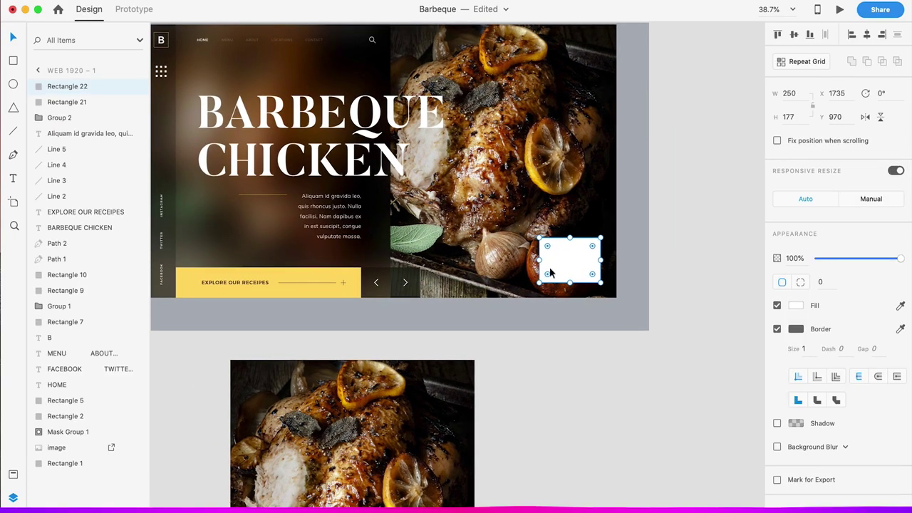
{"action": "left_click_drag", "start_coordinate": [560, 267], "coordinate": [572, 258]}
{"action": "left_click", "coordinate": [777, 329]}
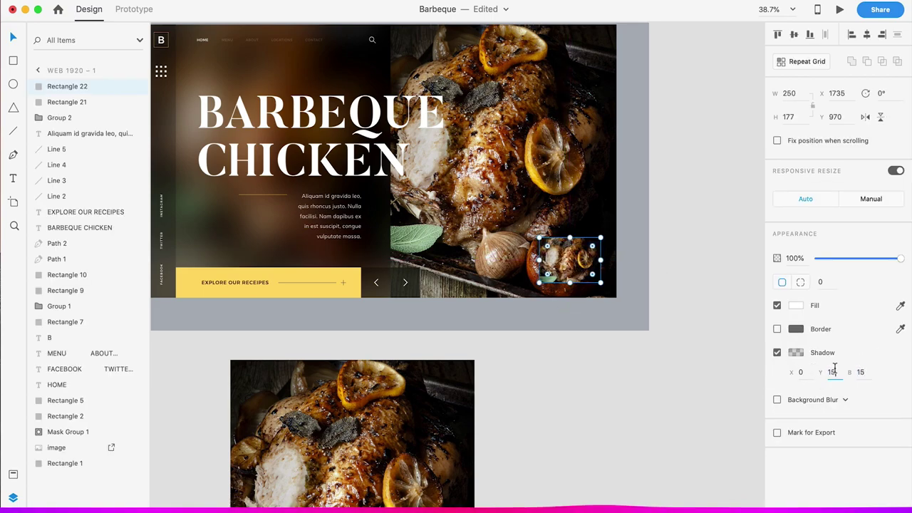
Step: Add a frame rectangle behind the thumbnail with no fill and border size 8
{"action": "scroll", "coordinate": [627, 285], "scroll_direction": "up", "scroll_amount": 3}
{"action": "scroll", "coordinate": [612, 293], "scroll_direction": "up", "scroll_amount": 3}
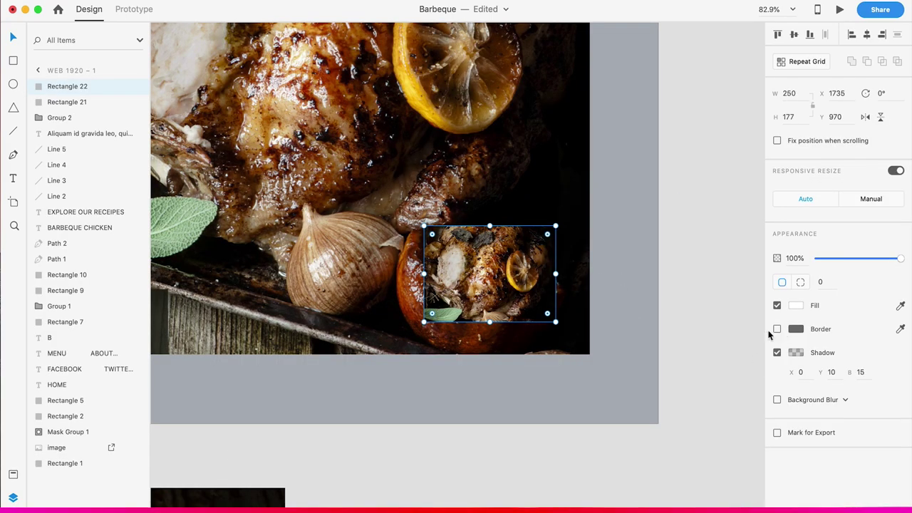
{"action": "key", "text": "r"}
{"action": "mouse_move", "coordinate": [425, 227]}
{"action": "left_mouse_down"}
{"action": "mouse_move", "coordinate": [554, 301]}
{"action": "mouse_move", "coordinate": [554, 322]}
{"action": "left_mouse_up"}
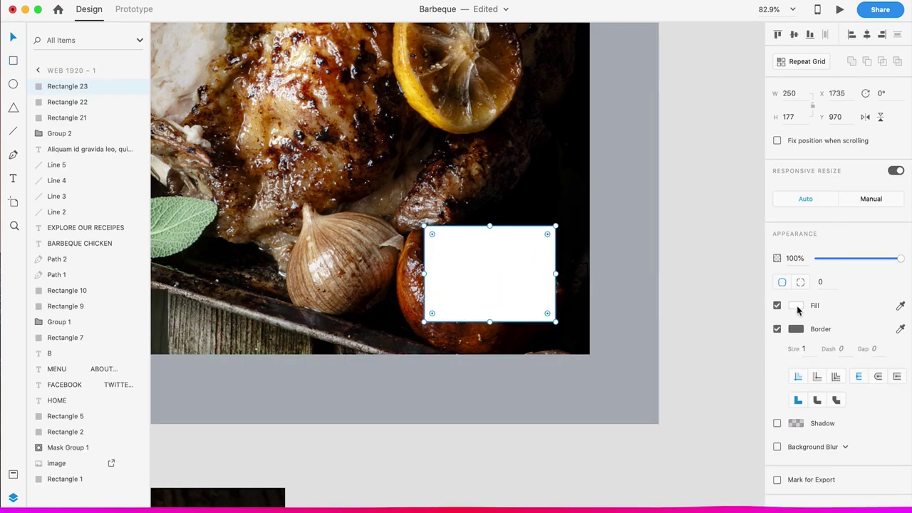
{"action": "key", "text": "ctrl+bracketleft"}
{"action": "left_click", "coordinate": [777, 330]}
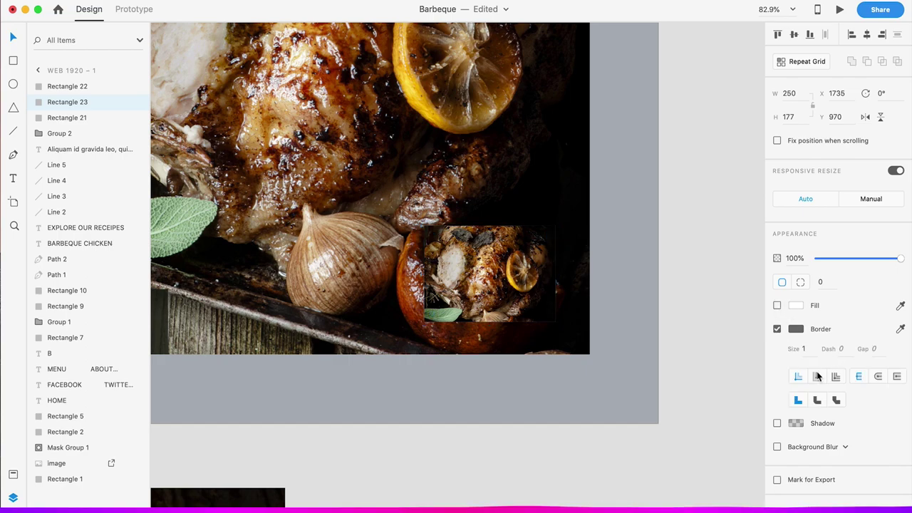
{"action": "left_click", "coordinate": [804, 348]}
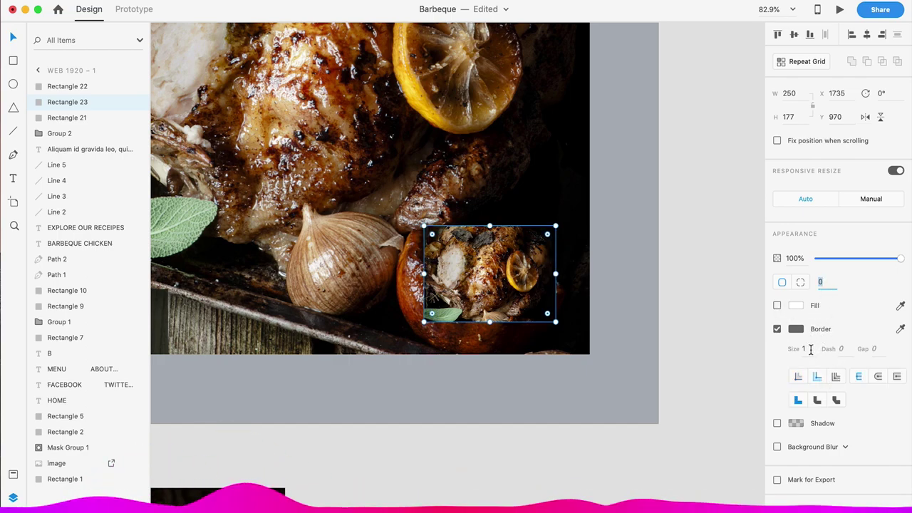
{"action": "type", "text": "8"}
{"action": "key", "text": "Return"}
{"action": "left_click", "coordinate": [796, 328]}
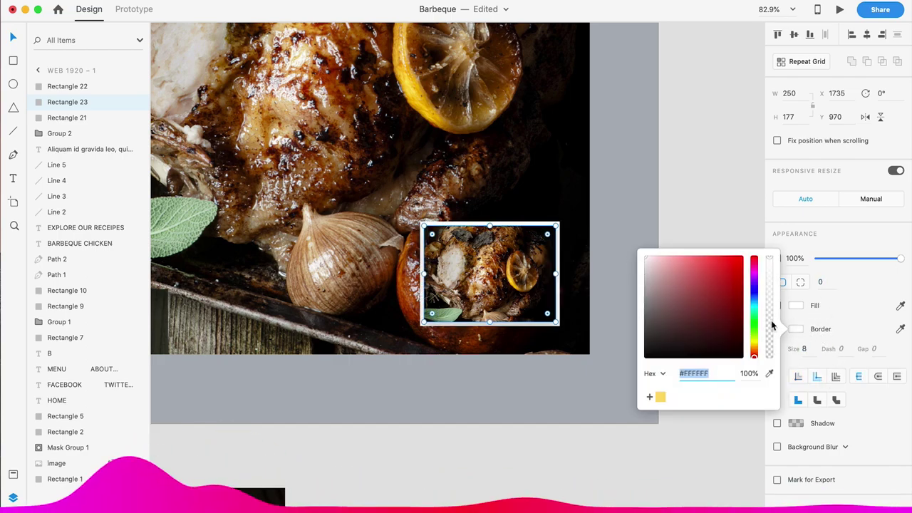
{"action": "left_click", "coordinate": [659, 208]}
{"action": "scroll", "coordinate": [558, 305], "scroll_direction": "down", "scroll_amount": 5}
Step: Draw a 75×75 background-blurred circle centred on the thumbnail
{"action": "scroll", "coordinate": [557, 304], "scroll_direction": "up", "scroll_amount": 5}
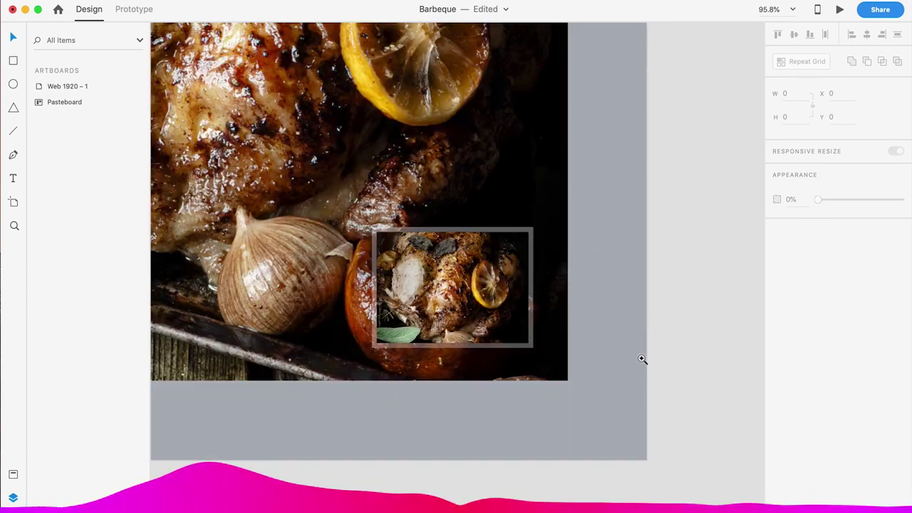
{"action": "left_click", "coordinate": [499, 321]}
{"action": "key", "text": "e"}
{"action": "mouse_move", "coordinate": [458, 280]}
{"action": "left_mouse_down"}
{"action": "mouse_move", "coordinate": [506, 325]}
{"action": "mouse_move", "coordinate": [472, 301]}
{"action": "left_mouse_up"}
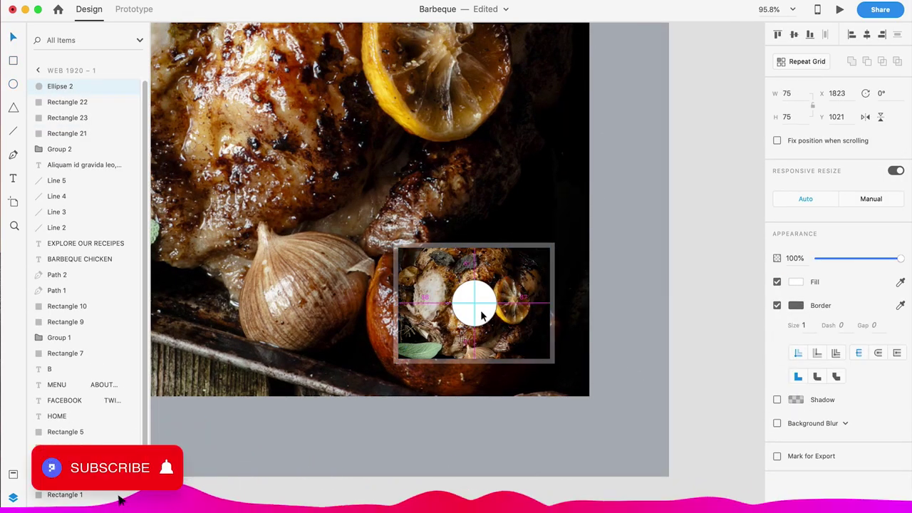
{"action": "left_click", "coordinate": [666, 303]}
{"action": "scroll", "coordinate": [509, 324], "scroll_direction": "down", "scroll_amount": 5}
{"action": "scroll", "coordinate": [510, 324], "scroll_direction": "up", "scroll_amount": 8}
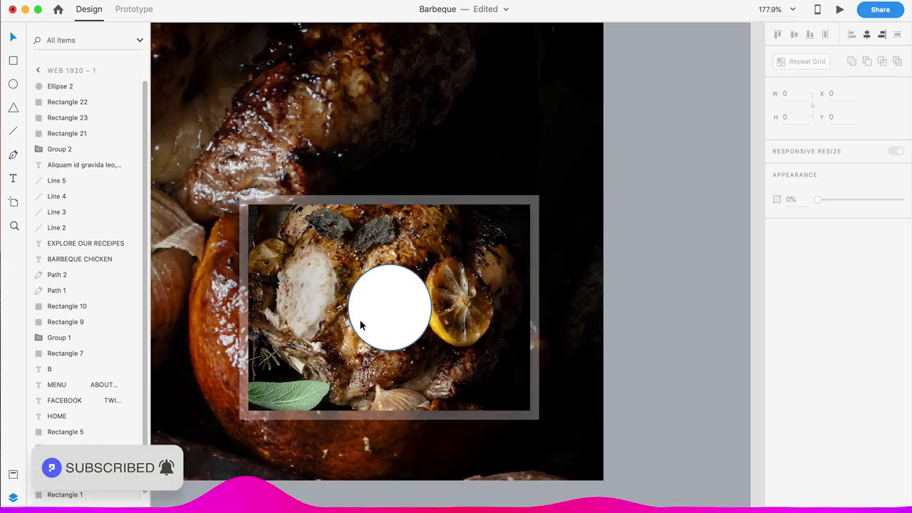
{"action": "left_click", "coordinate": [389, 307]}
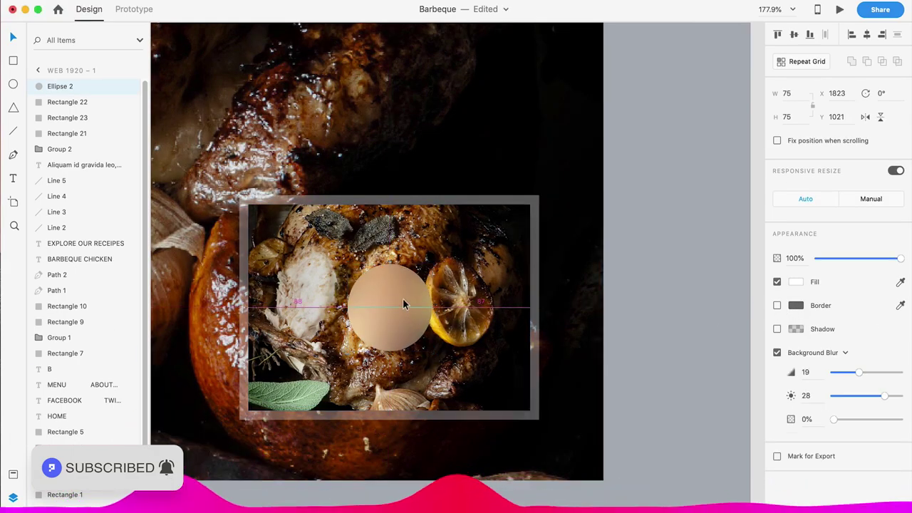
{"action": "scroll", "coordinate": [402, 304], "scroll_direction": "up", "scroll_amount": 4}
Step: Draw a white play triangle inside the circle with the Pen tool
{"action": "key", "text": "p"}
{"action": "left_click", "coordinate": [406, 220]}
{"action": "left_click", "coordinate": [435, 250]}
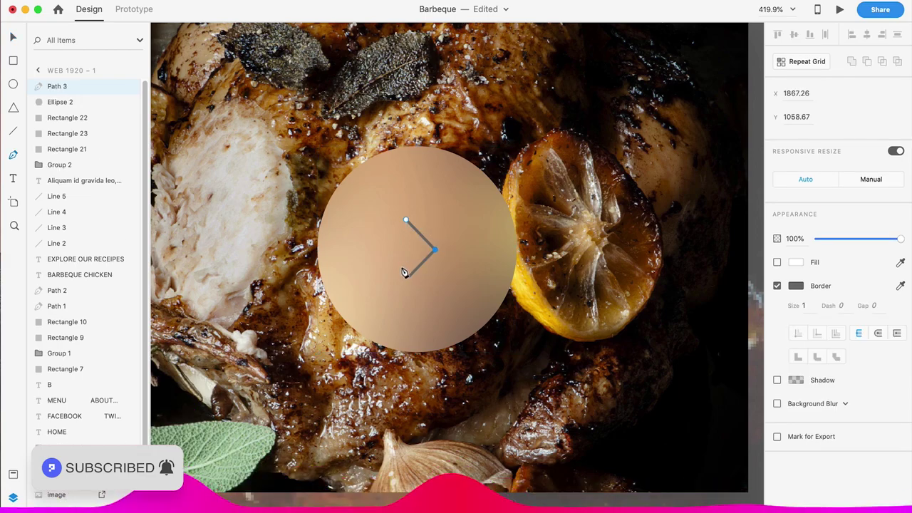
{"action": "left_click", "coordinate": [405, 221]}
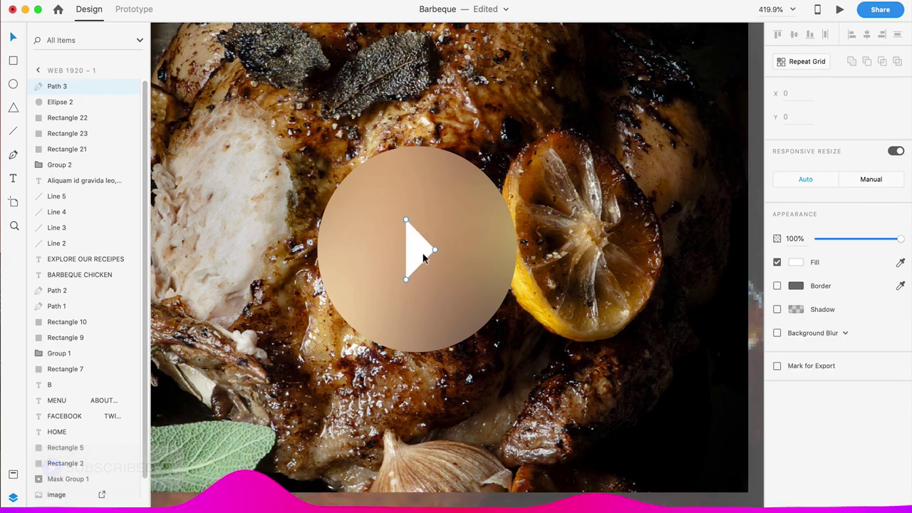